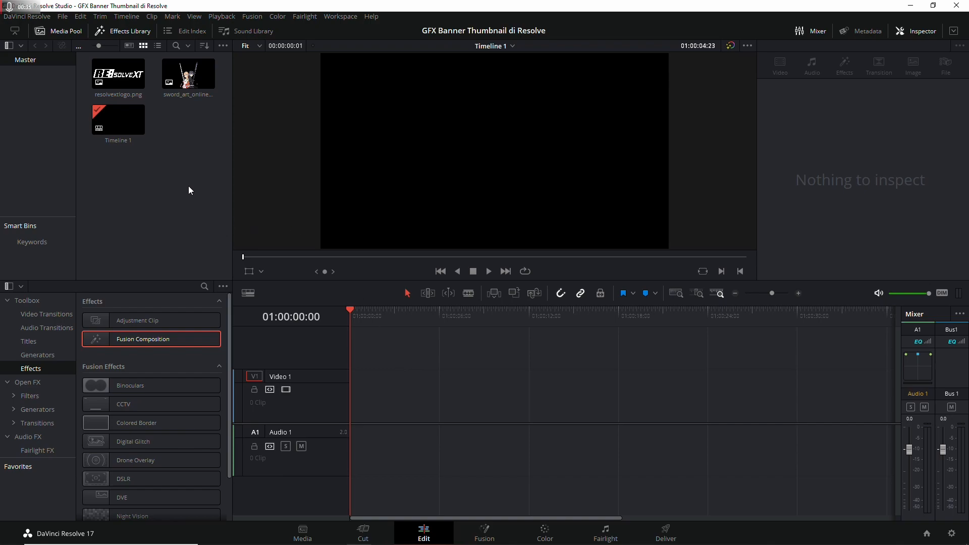
Review the timeline settings of Timeline 1 and close them
{"action": "right_click", "coordinate": [119, 122]}
{"action": "mouse_move", "coordinate": [149, 129]}
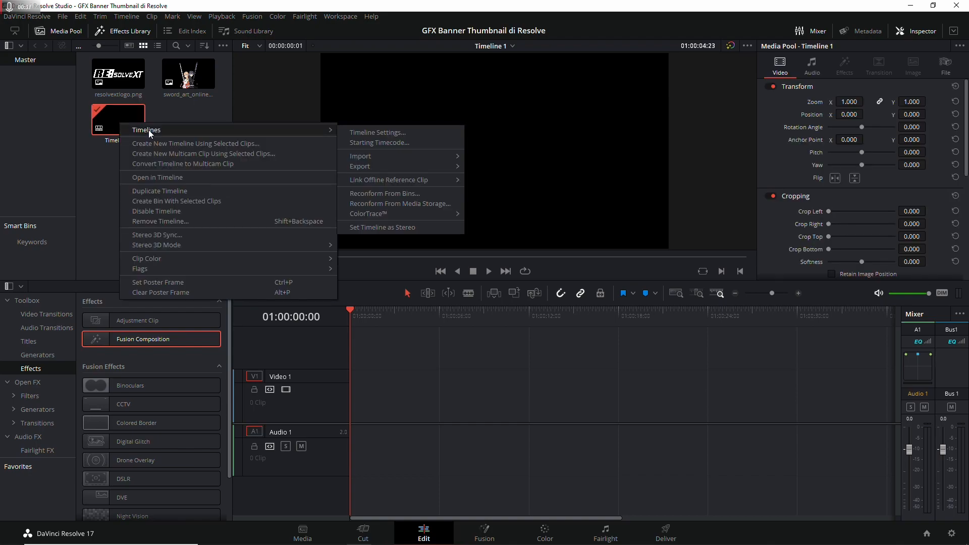
{"action": "left_click", "coordinate": [409, 132]}
{"action": "left_click", "coordinate": [571, 349]}
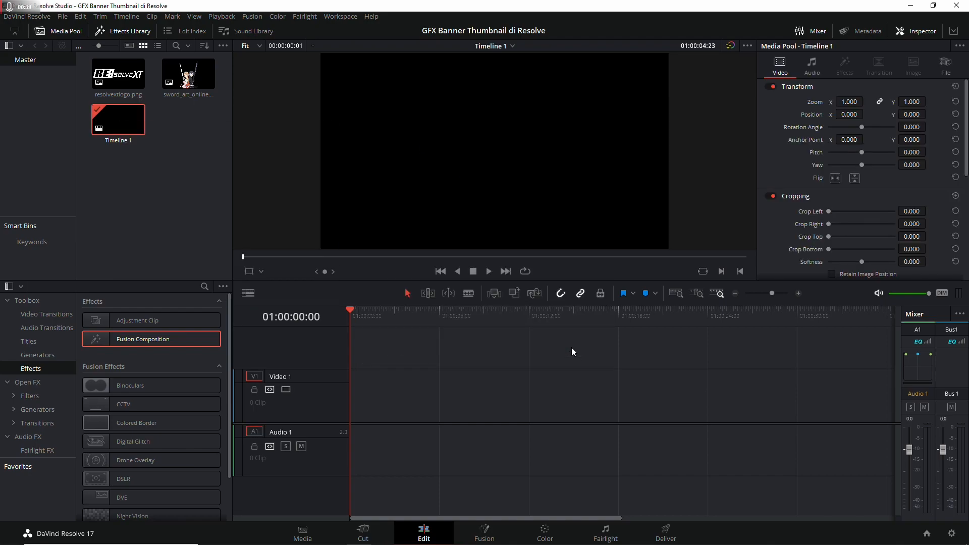
Add a Fusion Composition at the start of track Video 1 and open it on the Fusion page
{"action": "left_click_drag", "start_coordinate": [182, 339], "coordinate": [362, 393]}
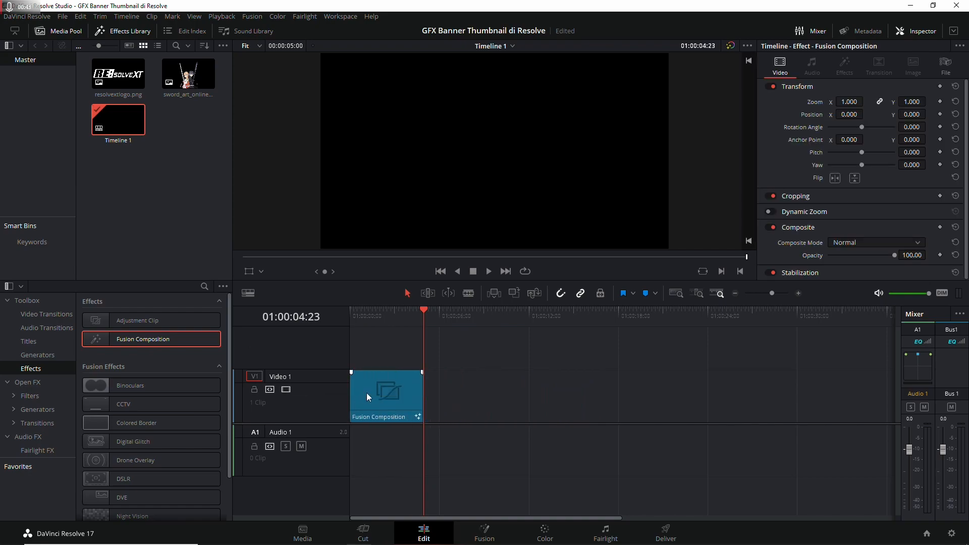
{"action": "key", "text": "Home"}
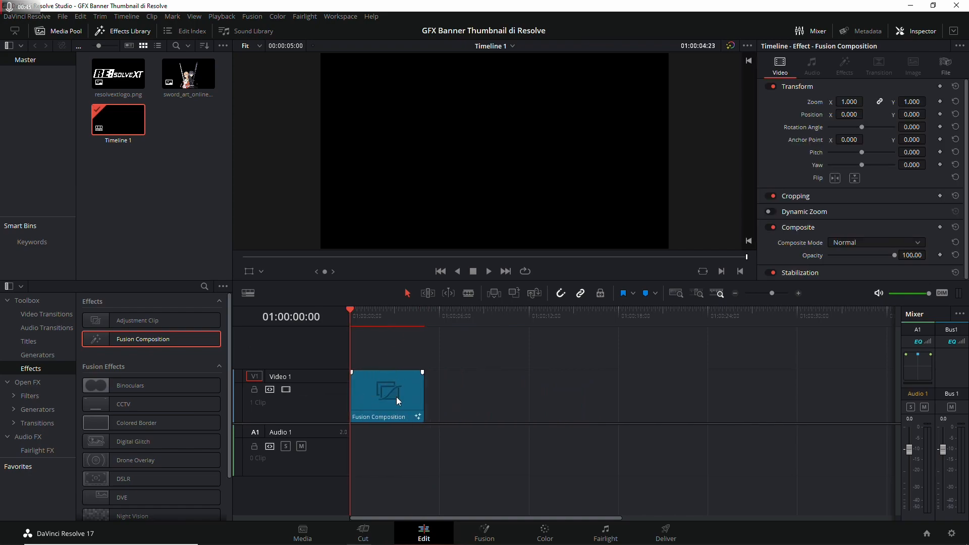
{"action": "right_click", "coordinate": [396, 397]}
{"action": "left_click", "coordinate": [447, 328]}
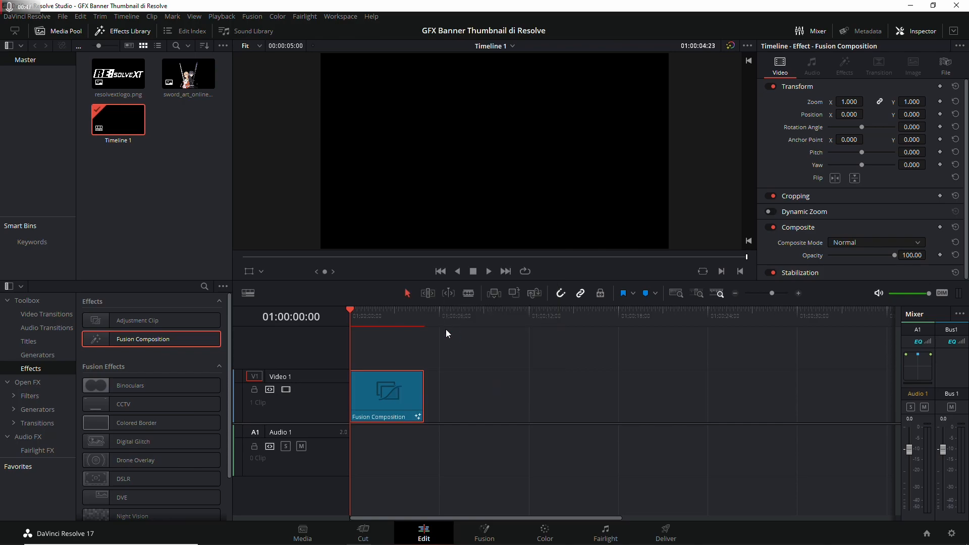
Make room before MediaOut1 and add a Background node with a grey color of 0.313725 for red, green and blue
{"action": "left_click_drag", "start_coordinate": [384, 371], "coordinate": [668, 428]}
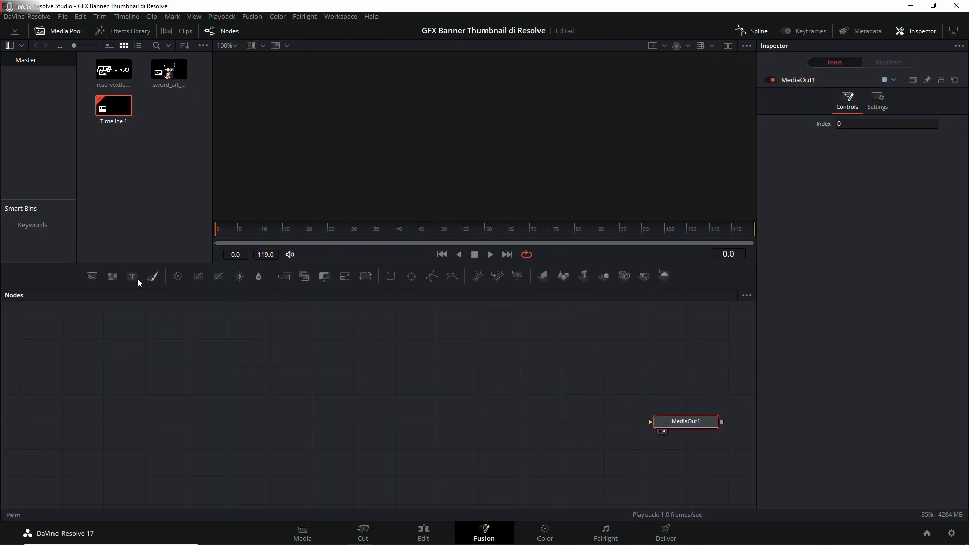
{"action": "left_click_drag", "start_coordinate": [92, 275], "coordinate": [83, 419]}
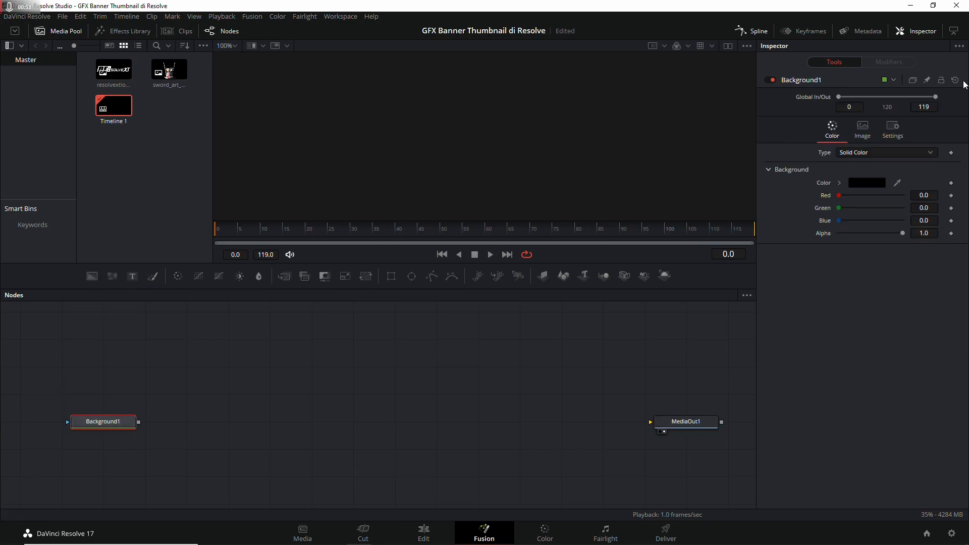
{"action": "left_click", "coordinate": [860, 181]}
{"action": "left_click", "coordinate": [600, 262]}
{"action": "left_click", "coordinate": [602, 256]}
{"action": "left_click", "coordinate": [603, 368]}
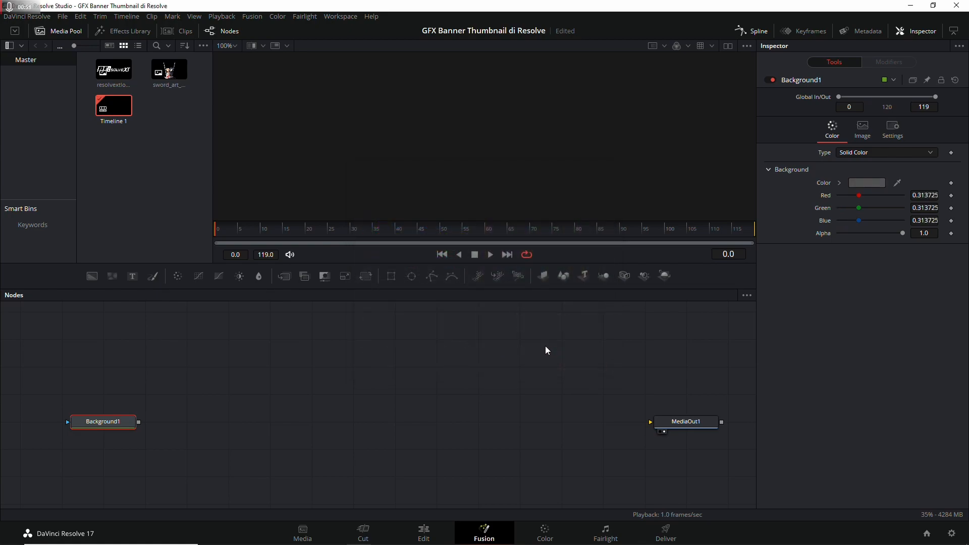
Add five Merge nodes in a row between the grey Background node and MediaOut1
{"action": "left_click_drag", "start_coordinate": [284, 275], "coordinate": [208, 423]}
{"action": "left_click_drag", "start_coordinate": [282, 282], "coordinate": [589, 429]}
{"action": "left_click_drag", "start_coordinate": [650, 424], "coordinate": [737, 424]}
{"action": "left_click_drag", "start_coordinate": [686, 446], "coordinate": [562, 433]}
{"action": "left_click_drag", "start_coordinate": [667, 419], "coordinate": [708, 417]}
{"action": "left_click_drag", "start_coordinate": [284, 277], "coordinate": [596, 419]}
{"action": "left_click_drag", "start_coordinate": [684, 417], "coordinate": [726, 418]}
{"action": "left_click_drag", "start_coordinate": [400, 462], "coordinate": [494, 463]}
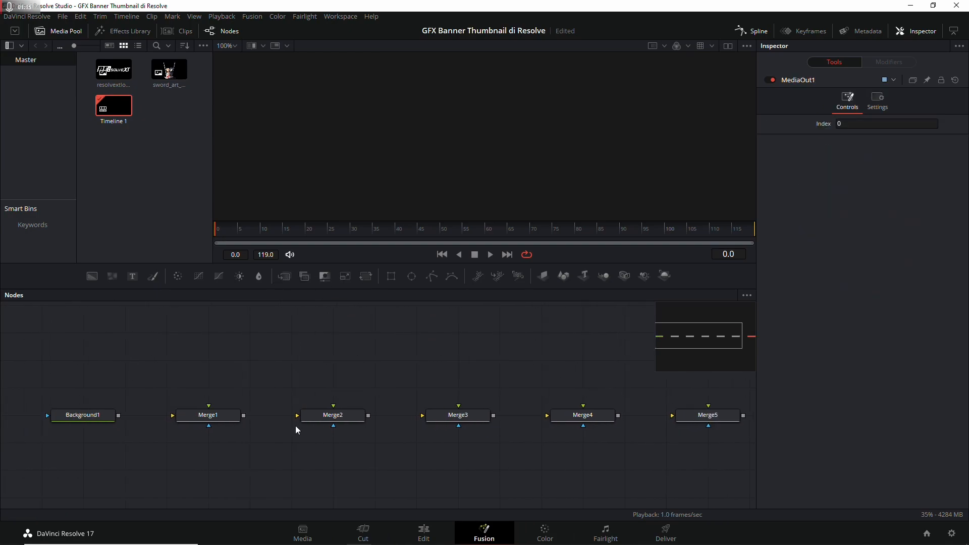
Connect the Background node through all five Merge nodes in sequence and on to MediaOut1
{"action": "left_click_drag", "start_coordinate": [118, 415], "coordinate": [173, 415]}
{"action": "left_click_drag", "start_coordinate": [243, 415], "coordinate": [297, 415]}
{"action": "left_click_drag", "start_coordinate": [368, 416], "coordinate": [422, 415]}
{"action": "left_click", "coordinate": [612, 415]}
{"action": "left_click_drag", "start_coordinate": [493, 414], "coordinate": [576, 417]}
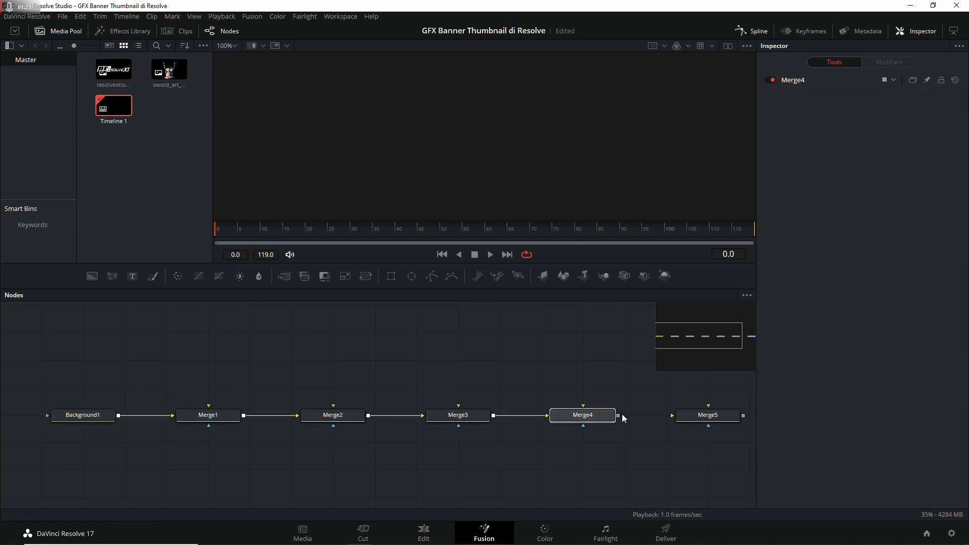
{"action": "left_click_drag", "start_coordinate": [673, 450], "coordinate": [492, 441]}
{"action": "left_click_drag", "start_coordinate": [442, 409], "coordinate": [621, 409]}
{"action": "left_click_drag", "start_coordinate": [674, 438], "coordinate": [529, 426]}
{"action": "left_click_drag", "start_coordinate": [391, 459], "coordinate": [580, 452]}
{"action": "scroll", "coordinate": [393, 442], "scroll_direction": "down", "scroll_amount": 2}
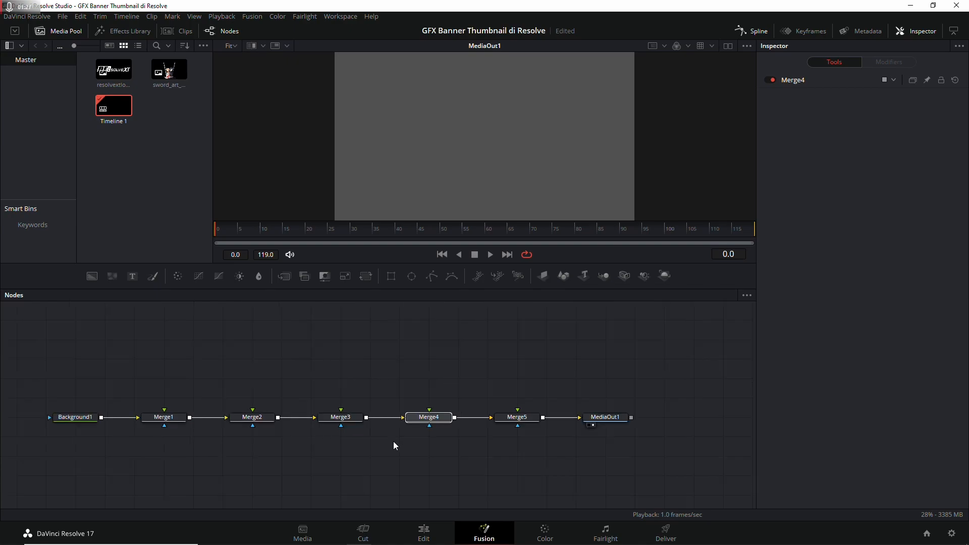
{"action": "scroll", "coordinate": [251, 386], "scroll_direction": "up", "scroll_amount": 2}
{"action": "left_click_drag", "start_coordinate": [250, 385], "coordinate": [284, 357]}
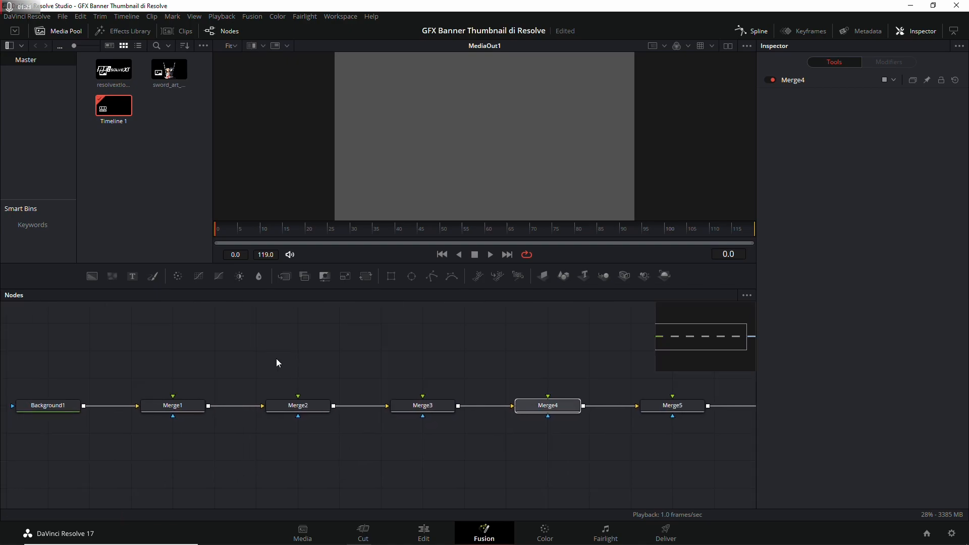
{"action": "left_click_drag", "start_coordinate": [687, 486], "coordinate": [643, 484]}
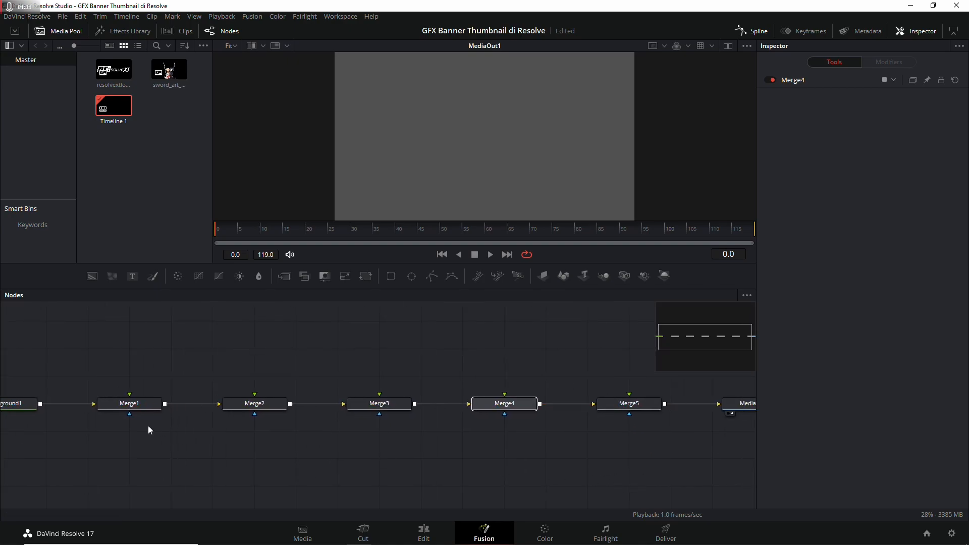
{"action": "left_click_drag", "start_coordinate": [575, 467], "coordinate": [445, 450]}
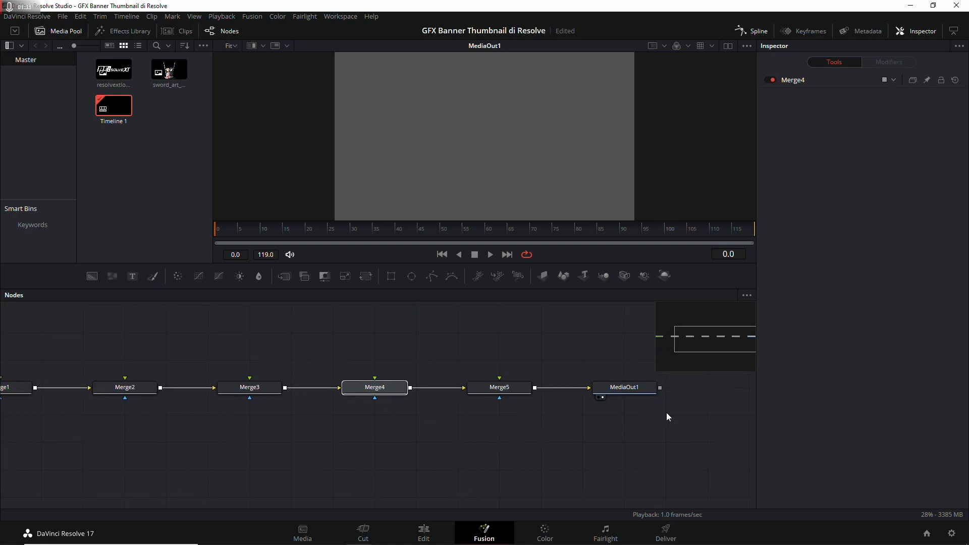
Add a black Background node as the foreground of Merge1 and mask it with a Rectangle
{"action": "left_click_drag", "start_coordinate": [200, 341], "coordinate": [397, 361]}
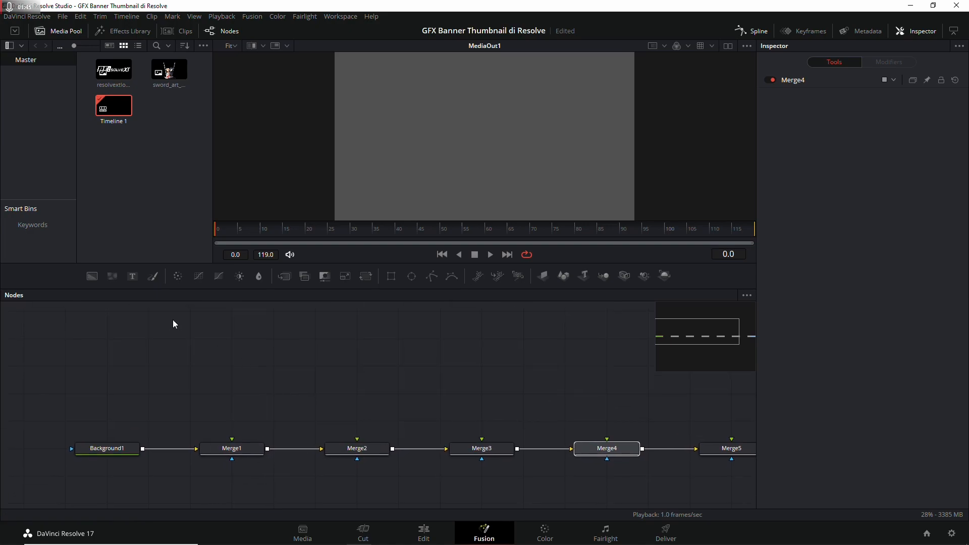
{"action": "left_click_drag", "start_coordinate": [92, 276], "coordinate": [231, 440]}
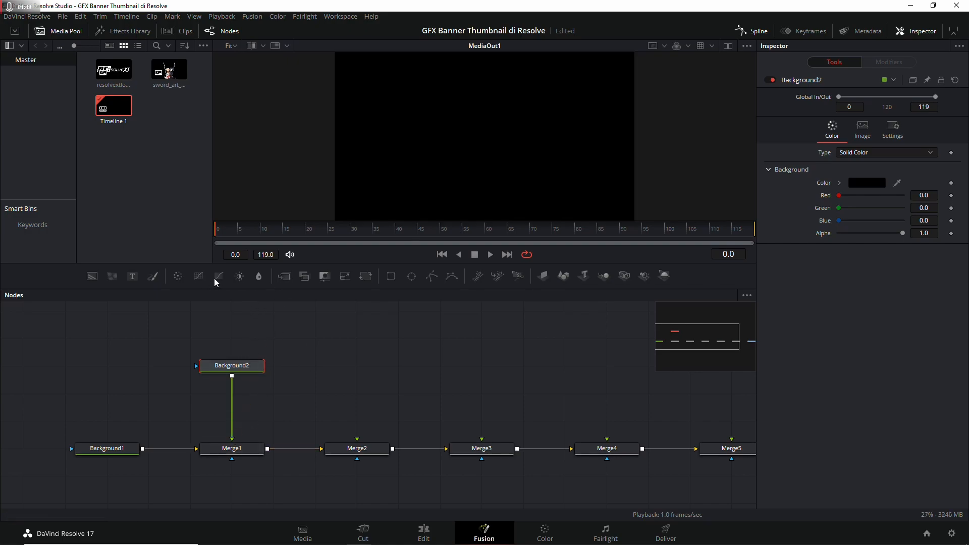
{"action": "left_click", "coordinate": [391, 278]}
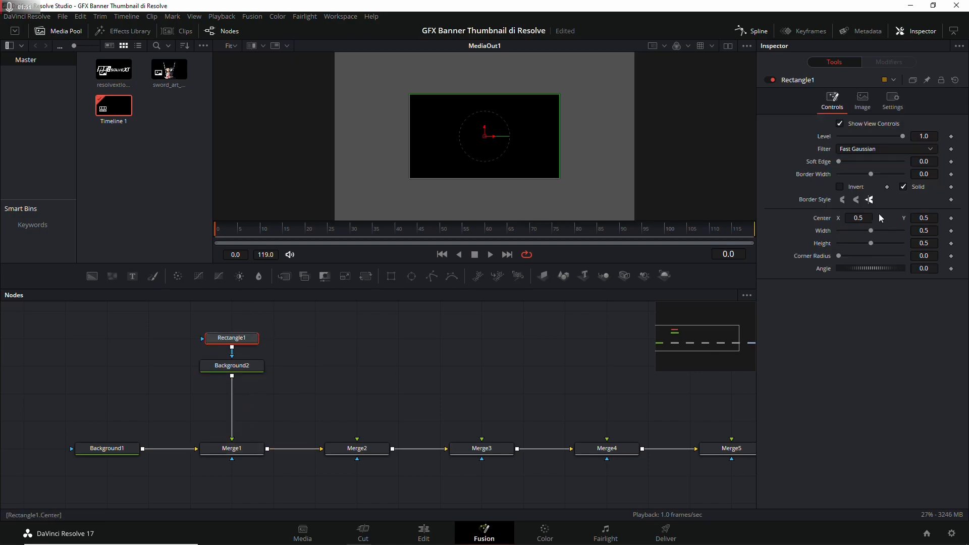
Set the rectangle mask's height to 0.075, corner radius to 0.5 and level to 0.8
{"action": "left_click", "coordinate": [926, 246]}
{"action": "type", "text": ".075"}
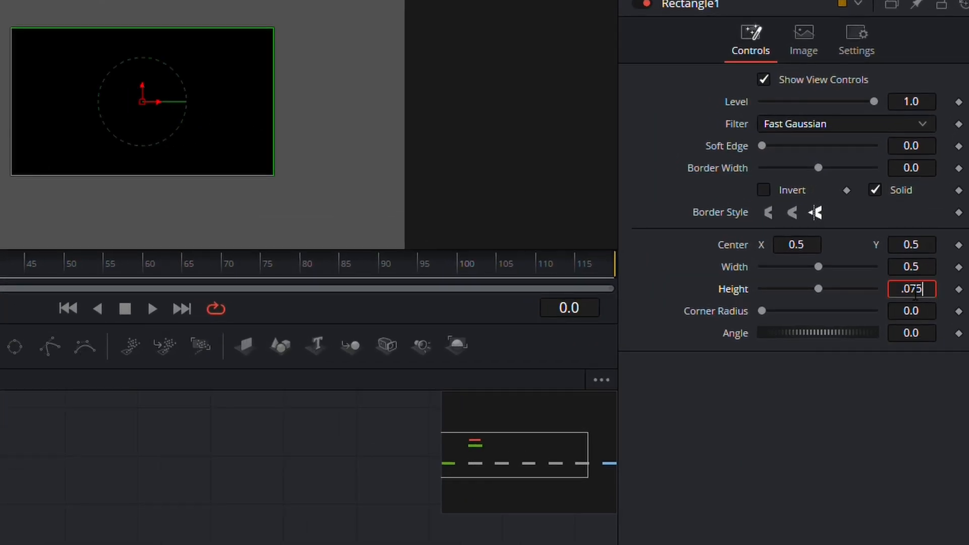
{"action": "key", "text": "Tab"}
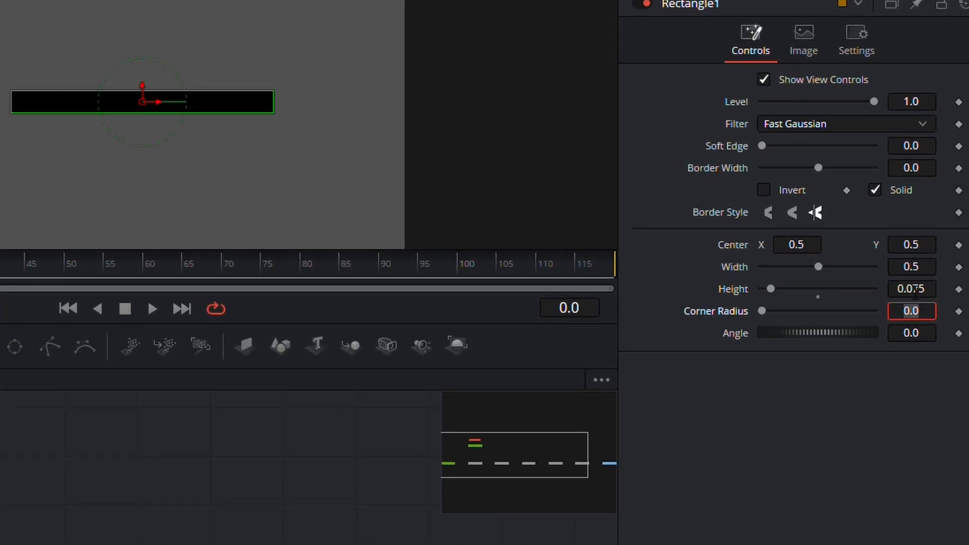
{"action": "type", "text": ".5"}
{"action": "key", "text": "Tab"}
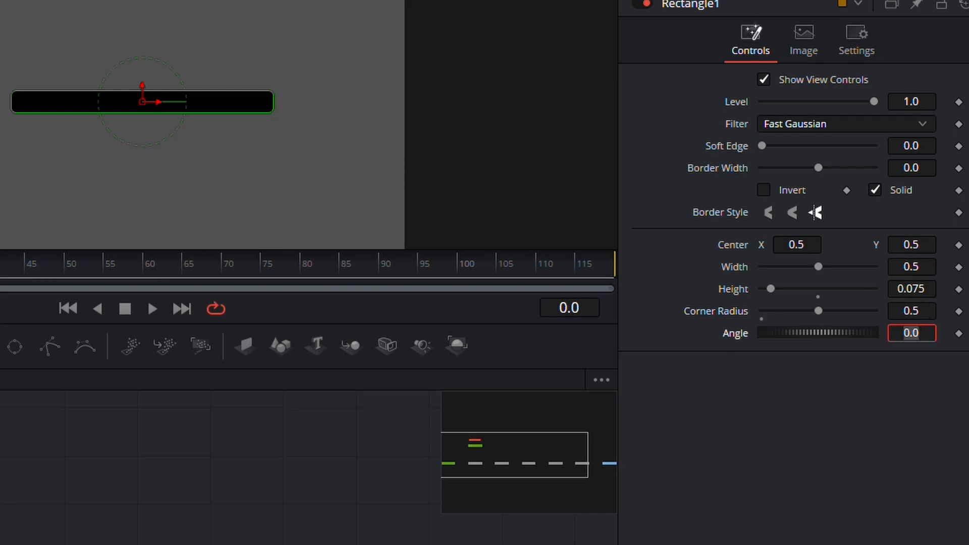
{"action": "left_click_drag", "start_coordinate": [38, 429], "coordinate": [2, 504]}
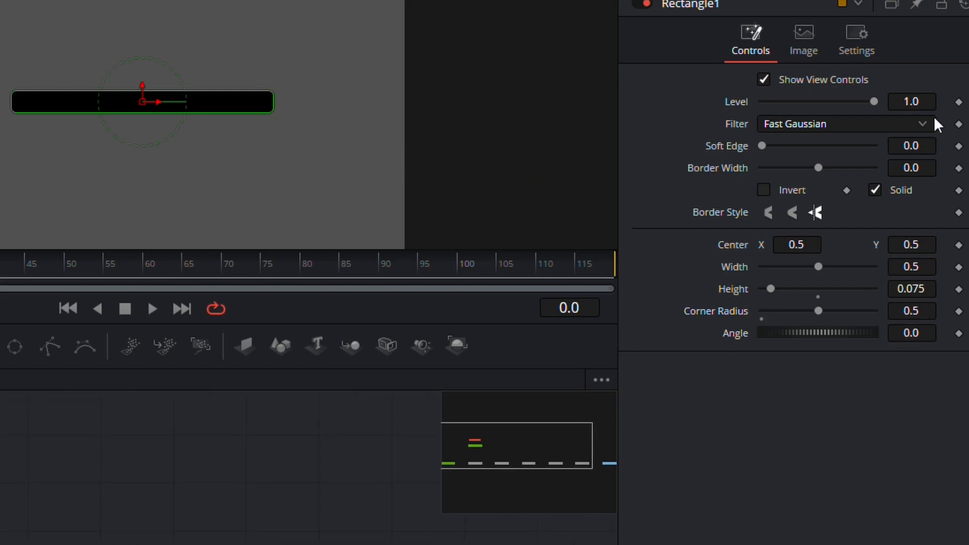
{"action": "left_click", "coordinate": [916, 103]}
{"action": "key", "text": "BackSpace"}
{"action": "key", "text": "BackSpace"}
{"action": "key", "text": "BackSpace"}
{"action": "type", "text": ".8"}
{"action": "key", "text": "Tab"}
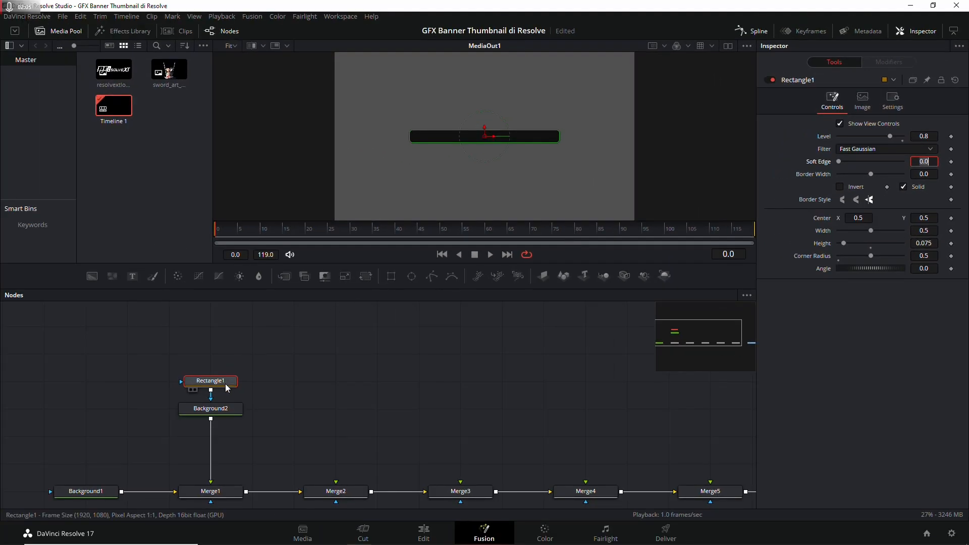
Duplicate the rectangle mask and set the copy's angle to 90 to form a cross
{"action": "left_click", "coordinate": [226, 382]}
{"action": "key", "text": "ctrl+v"}
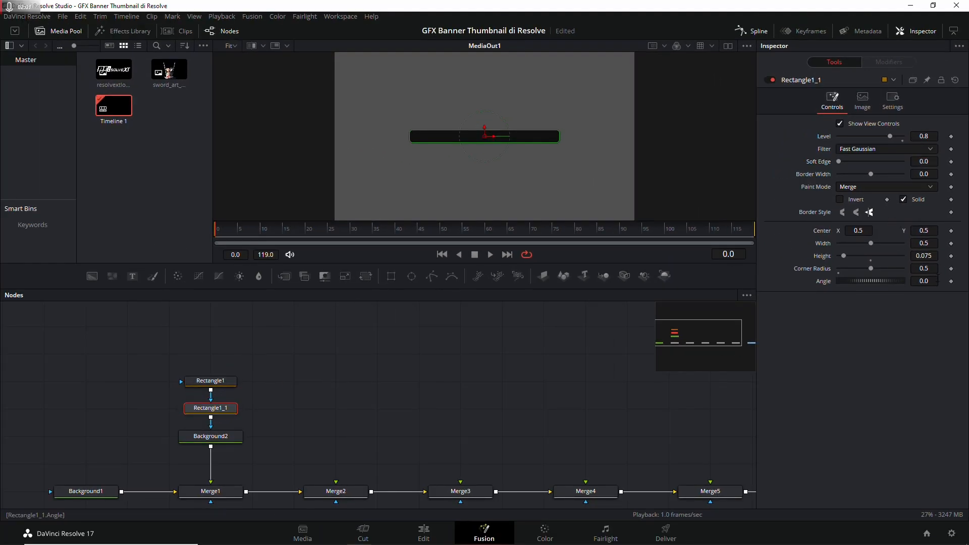
{"action": "left_click", "coordinate": [931, 280]}
{"action": "type", "text": "90"}
{"action": "key", "text": "Tab"}
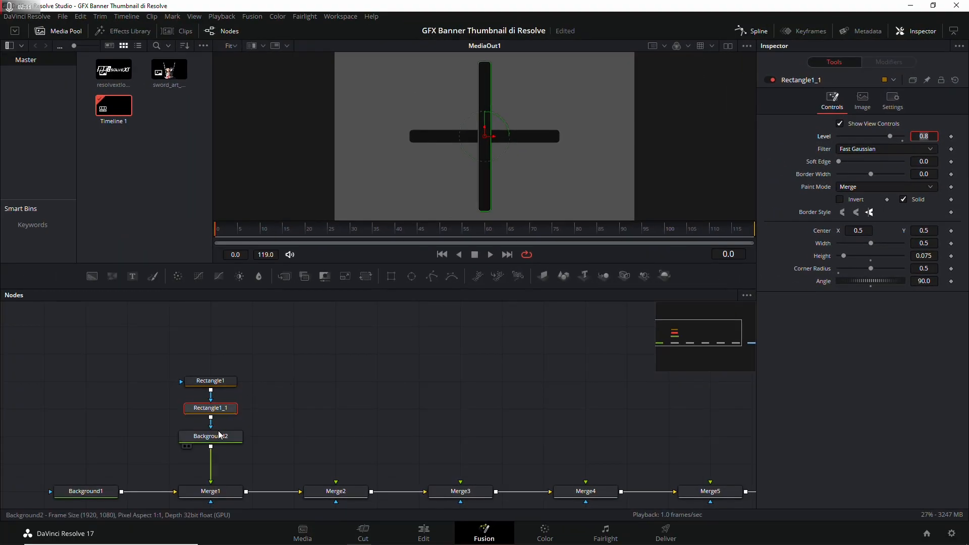
Add a Transform node after the masked Background2 node and set its edges to Wrap
{"action": "left_click", "coordinate": [220, 435]}
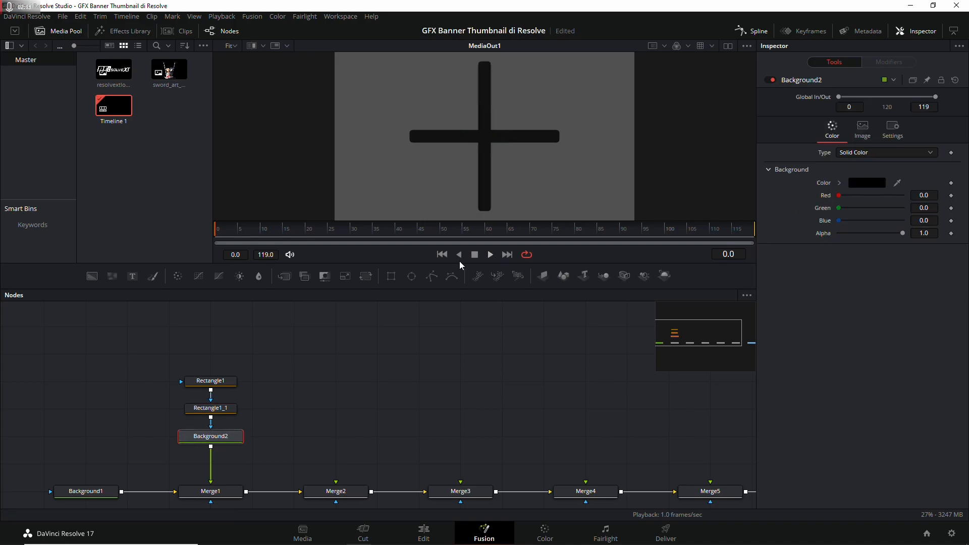
{"action": "left_click", "coordinate": [366, 276]}
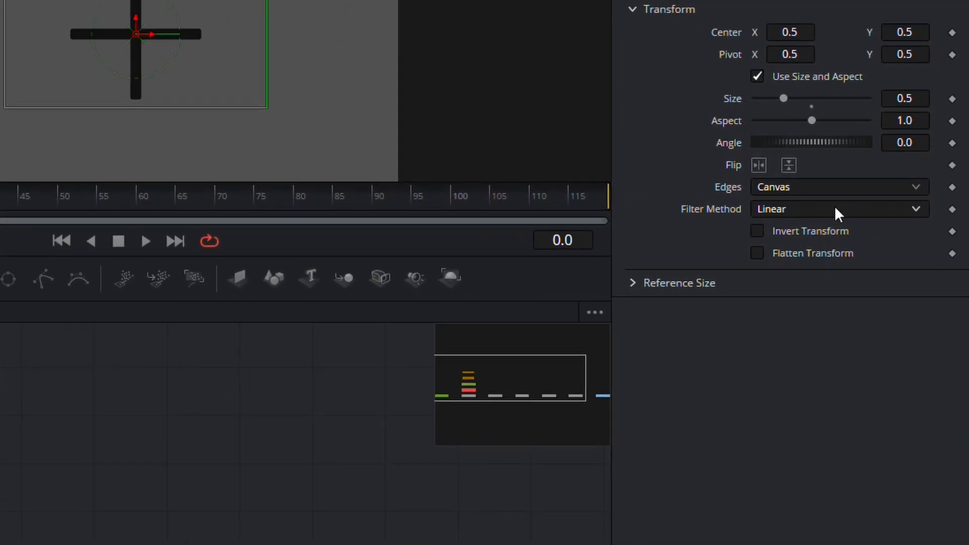
{"action": "left_click", "coordinate": [833, 189]}
{"action": "left_click", "coordinate": [825, 228]}
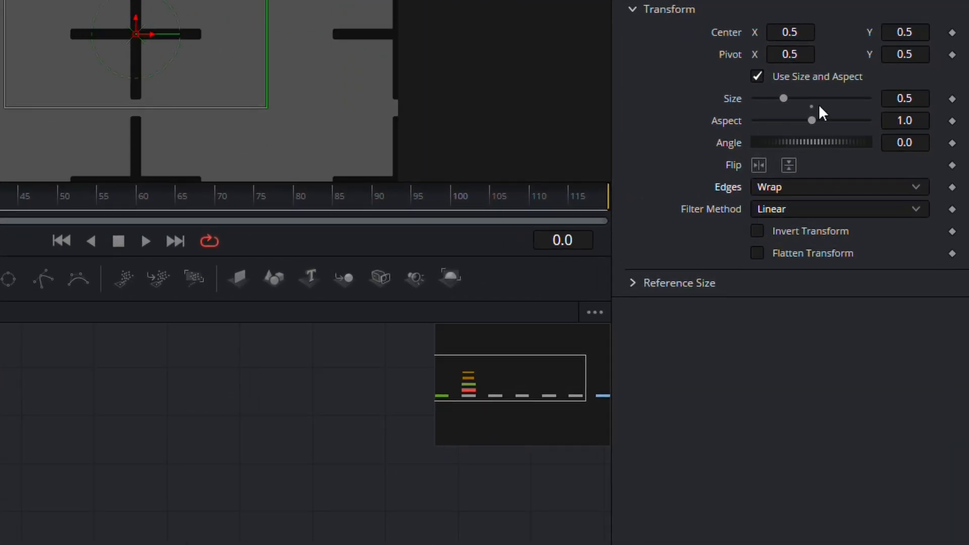
Shrink the wrapped cross pattern, trying a Transform size of 0.125
{"action": "left_click_drag", "start_coordinate": [783, 99], "coordinate": [764, 99]}
{"action": "left_click", "coordinate": [923, 99]}
{"action": "type", "text": "5"}
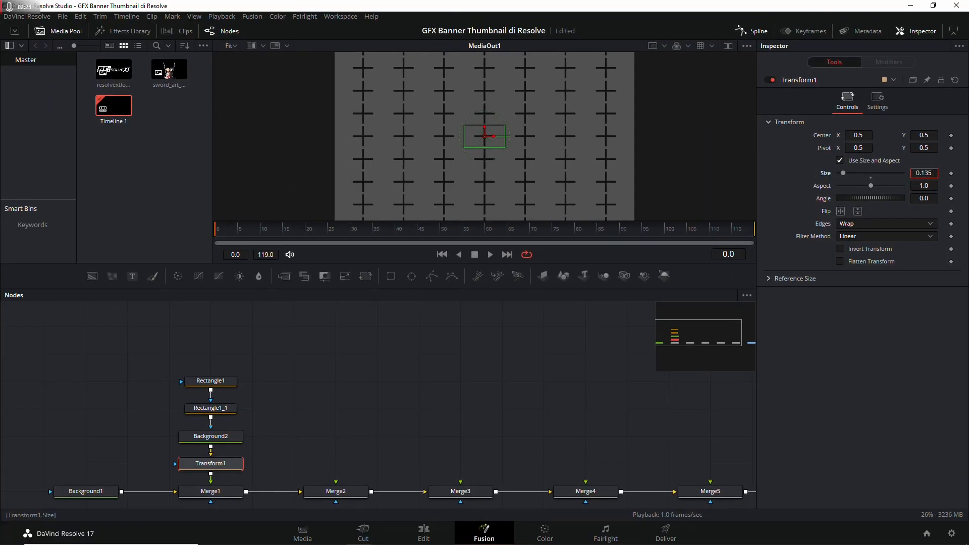
{"action": "key", "text": "Tab"}
{"action": "left_click", "coordinate": [935, 172]}
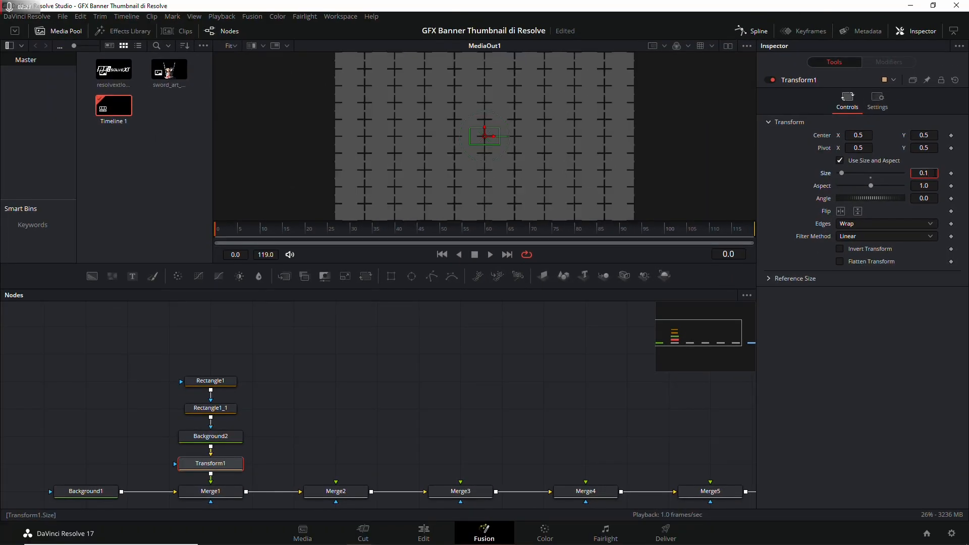
{"action": "type", "text": "25"}
{"action": "key", "text": "Tab"}
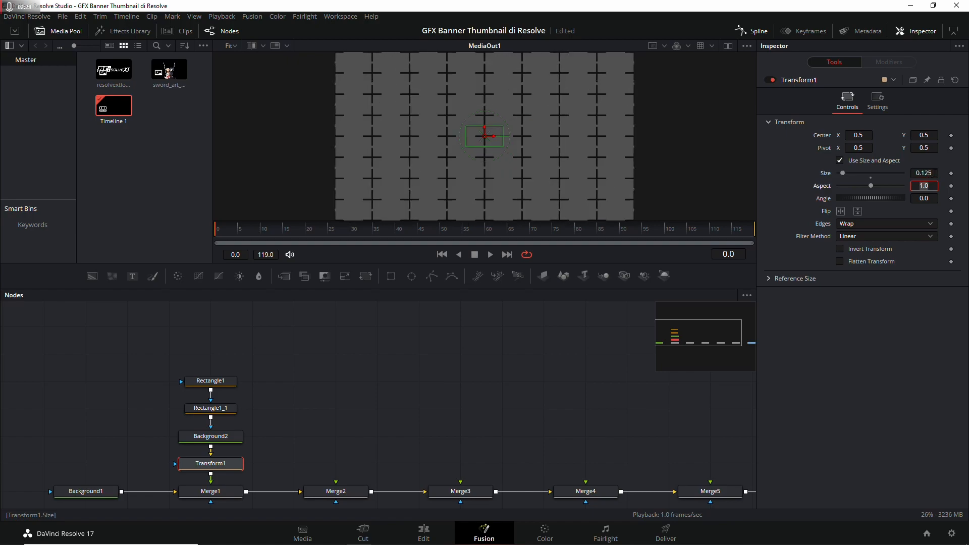
Set the size of the cross pattern's Transform node to 0.115
{"action": "left_click", "coordinate": [935, 173]}
{"action": "key", "text": "BackSpace"}
{"action": "key", "text": "Tab"}
{"action": "left_click", "coordinate": [935, 172]}
{"action": "key", "text": "BackSpace"}
{"action": "type", "text": "15"}
{"action": "key", "text": "Tab"}
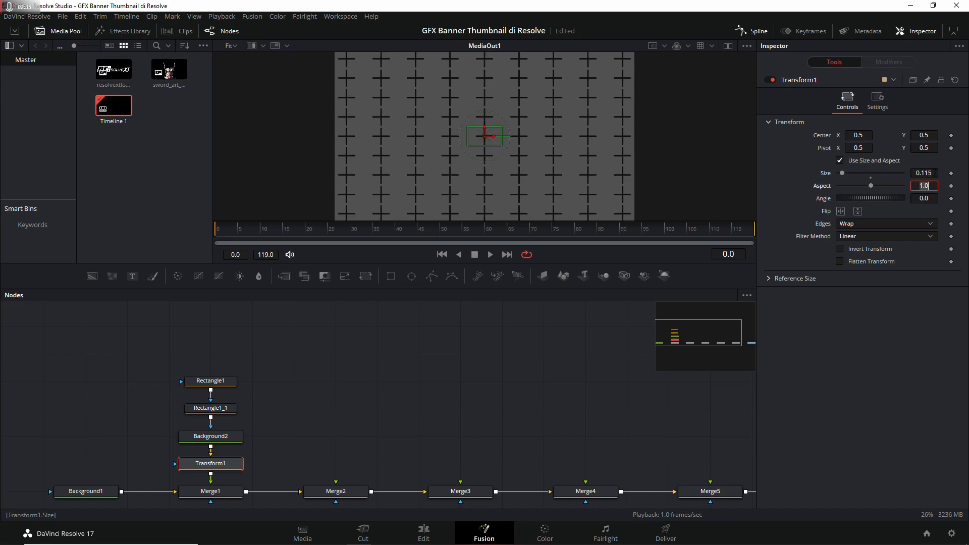
{"action": "mouse_move", "coordinate": [609, 143]}
{"action": "left_mouse_down"}
{"action": "mouse_move", "coordinate": [625, 134]}
{"action": "mouse_move", "coordinate": [616, 127]}
{"action": "mouse_move", "coordinate": [606, 146]}
{"action": "left_mouse_up"}
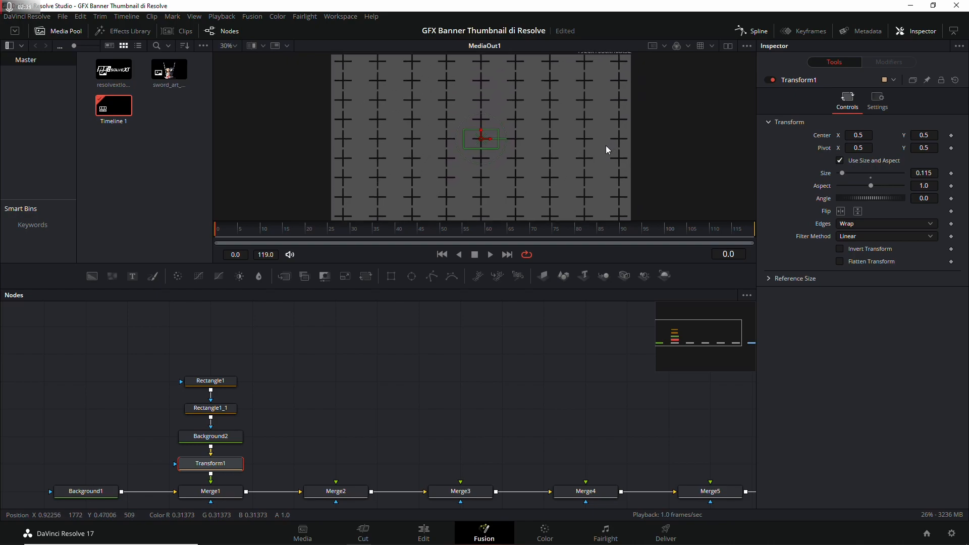
{"action": "left_click", "coordinate": [231, 46]}
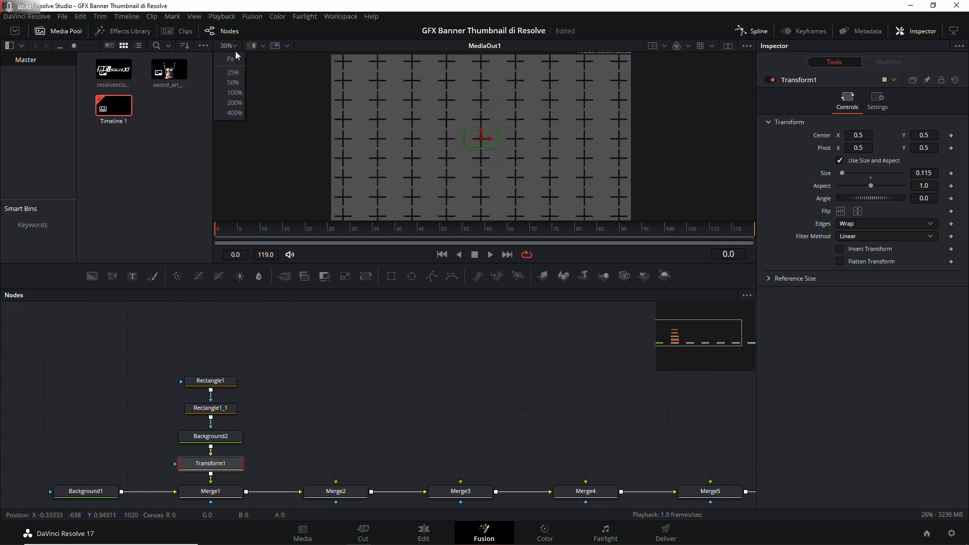
{"action": "left_click", "coordinate": [237, 113]}
{"action": "left_click_drag", "start_coordinate": [355, 399], "coordinate": [334, 376]}
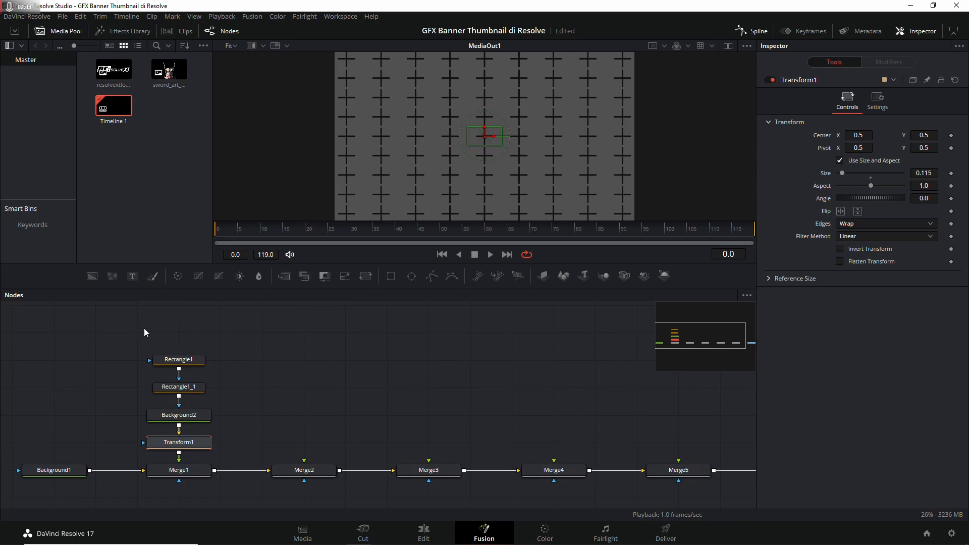
{"action": "left_click_drag", "start_coordinate": [113, 344], "coordinate": [322, 479]}
{"action": "left_click_drag", "start_coordinate": [174, 387], "coordinate": [258, 448]}
{"action": "left_click_drag", "start_coordinate": [342, 412], "coordinate": [311, 423]}
{"action": "left_click", "coordinate": [206, 380]}
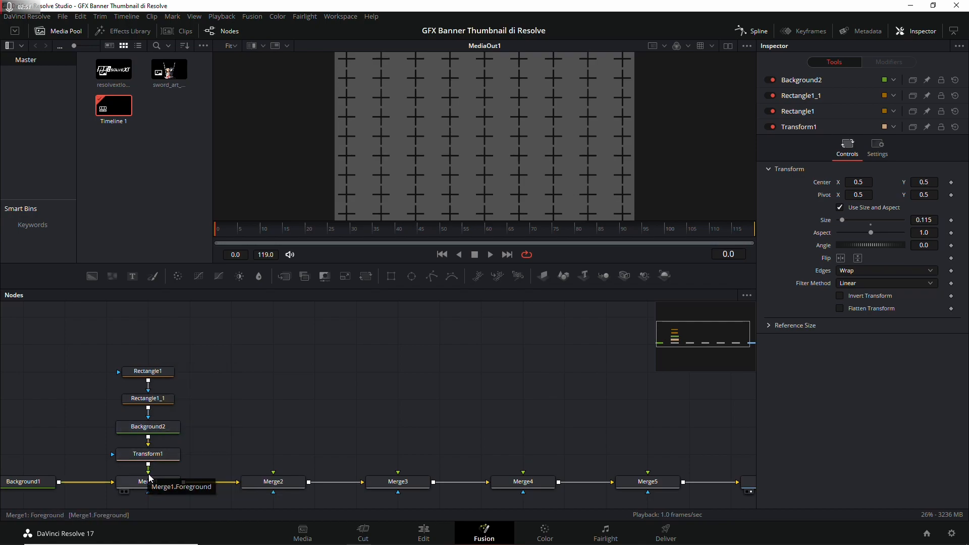
Add the sword_art character image as the foreground of Merge2 and insert a Transform node after it
{"action": "left_click_drag", "start_coordinate": [368, 445], "coordinate": [355, 443]}
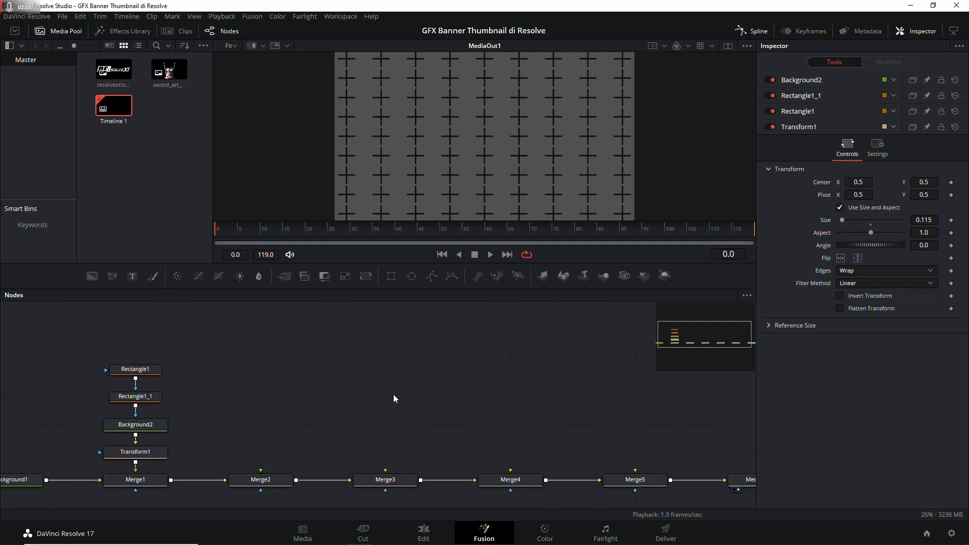
{"action": "left_click_drag", "start_coordinate": [394, 395], "coordinate": [385, 391]}
{"action": "left_click_drag", "start_coordinate": [169, 71], "coordinate": [251, 465]}
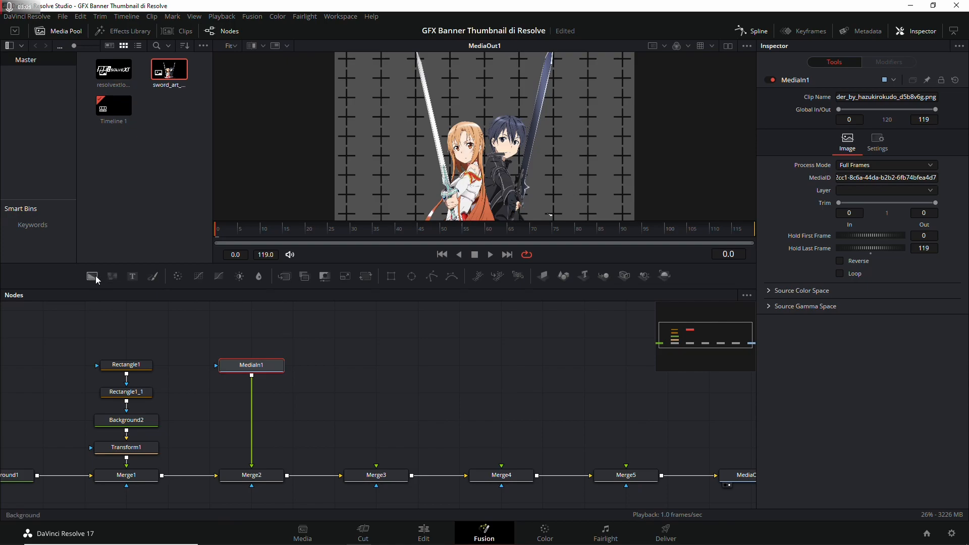
{"action": "left_click", "coordinate": [367, 277]}
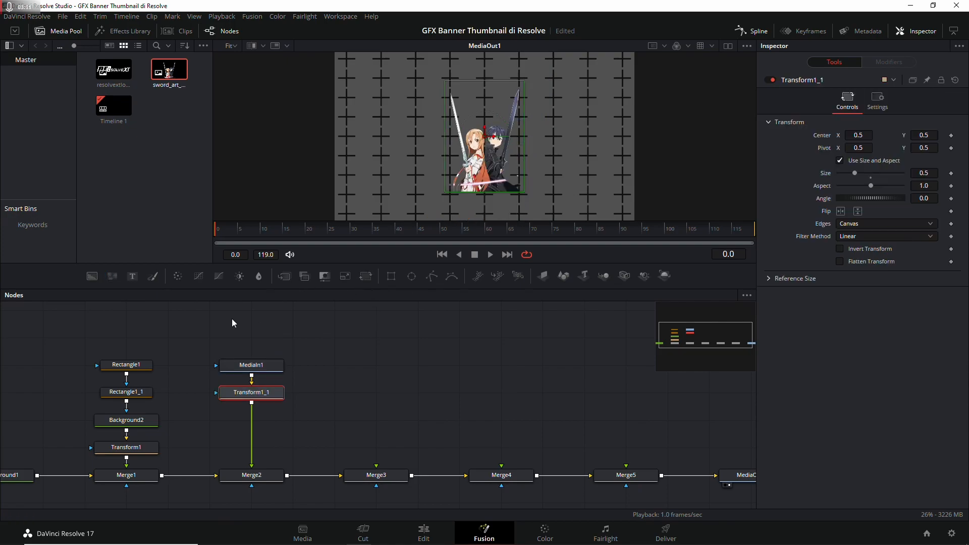
{"action": "left_click_drag", "start_coordinate": [92, 279], "coordinate": [252, 418]}
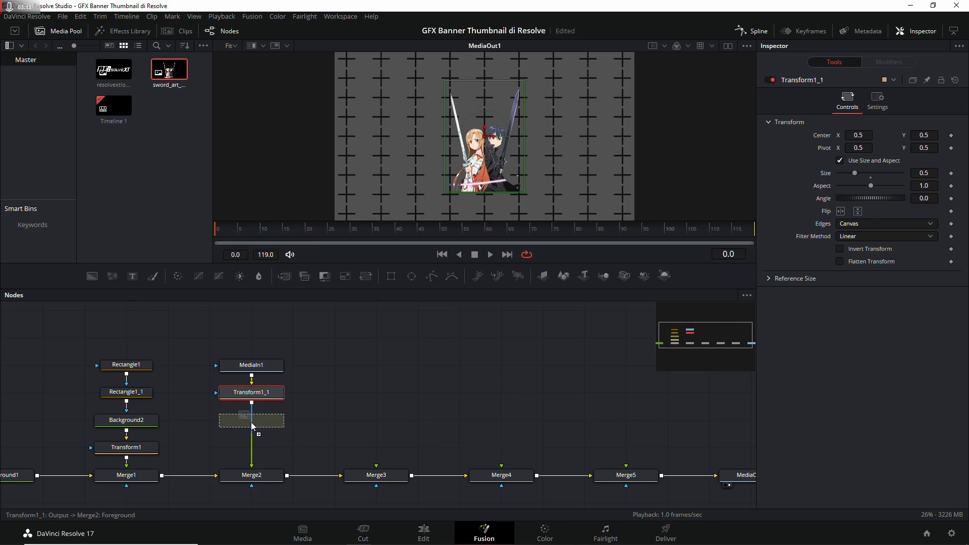
{"action": "left_click", "coordinate": [254, 432]}
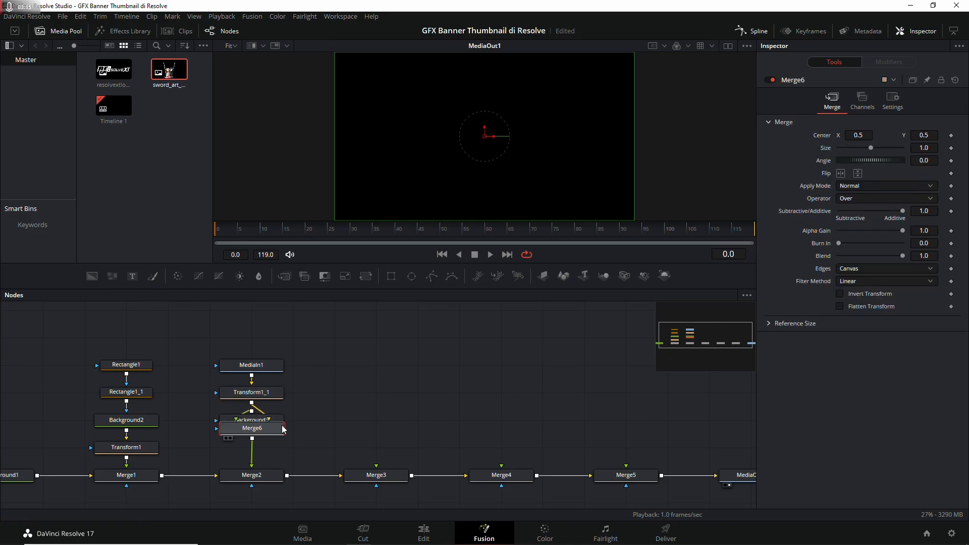
{"action": "key", "text": "ctrl+z"}
Add a Background node, mask it with the image's Transform output, and connect it as Merge2's foreground to make a black silhouette
{"action": "left_click_drag", "start_coordinate": [98, 282], "coordinate": [250, 429]}
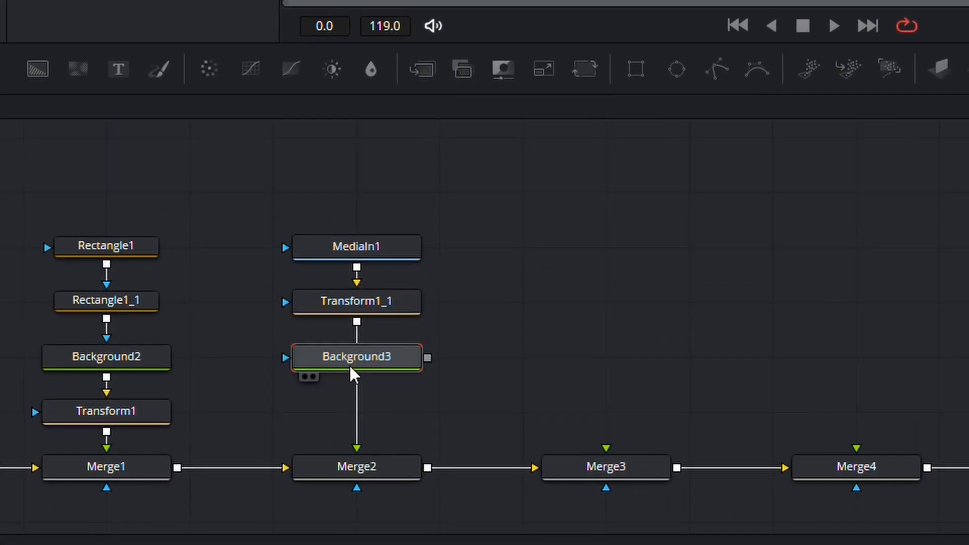
{"action": "left_click_drag", "start_coordinate": [376, 360], "coordinate": [358, 377]}
{"action": "left_click_drag", "start_coordinate": [429, 358], "coordinate": [286, 357]}
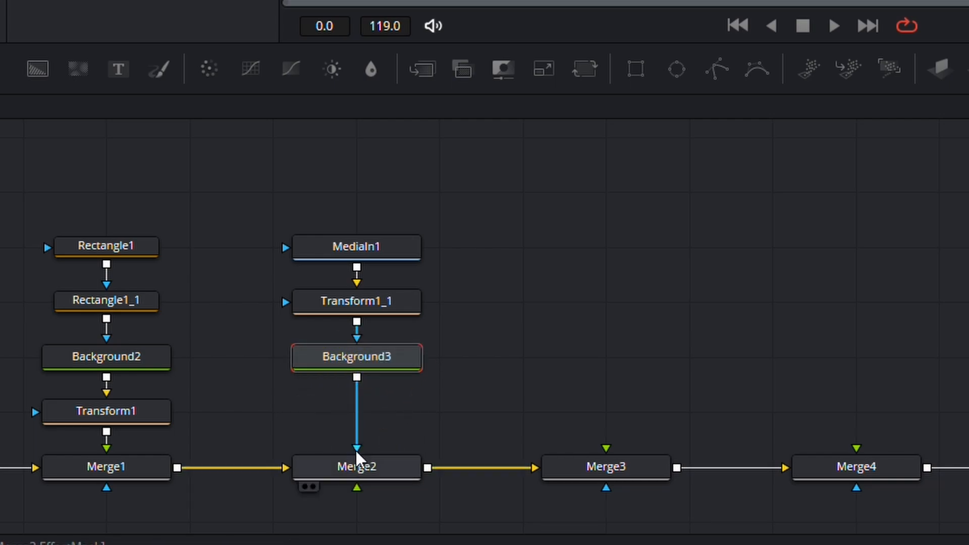
{"action": "left_click_drag", "start_coordinate": [370, 477], "coordinate": [359, 483]}
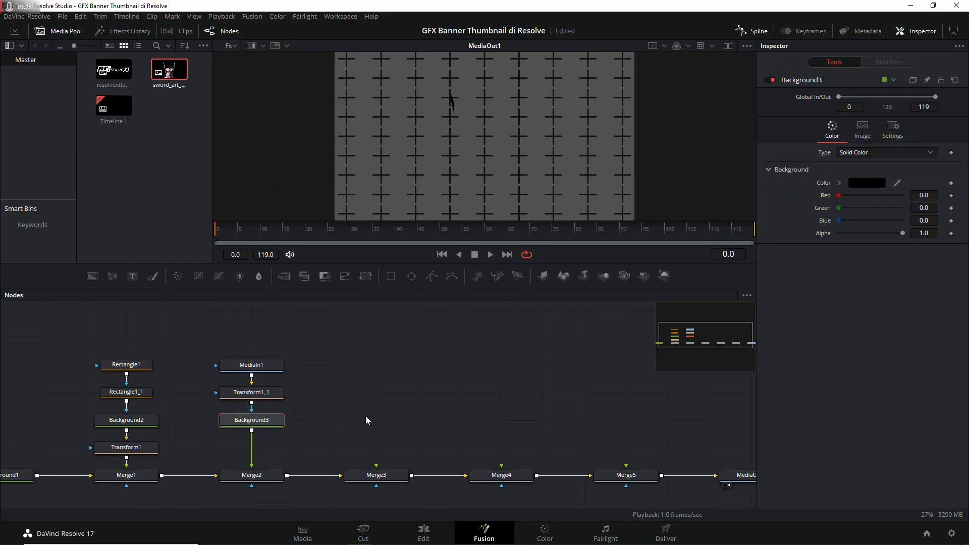
Set the edges of the silhouette's Transform node to Duplicate
{"action": "left_click", "coordinate": [260, 392]}
{"action": "left_click", "coordinate": [911, 223]}
{"action": "left_click", "coordinate": [878, 263]}
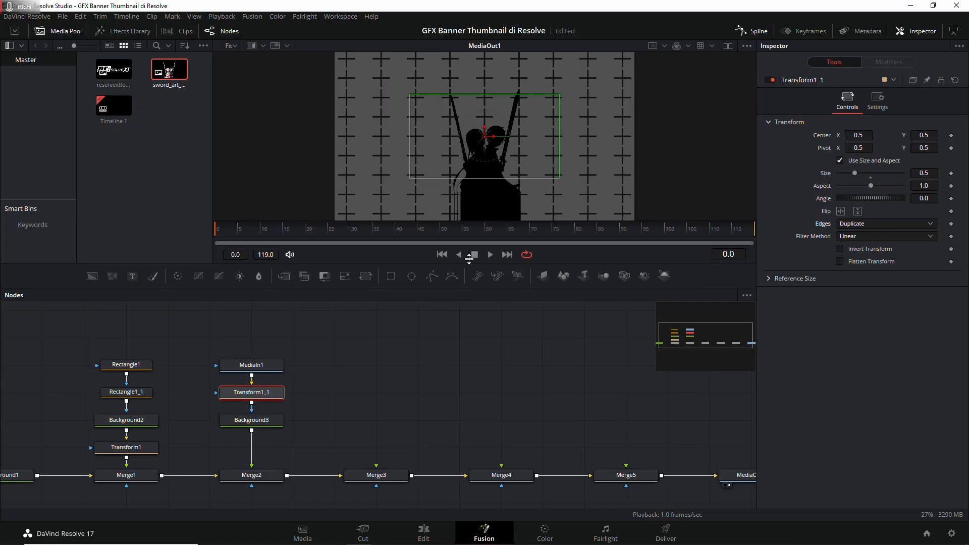
Try the Wrap, Canvas and Mirror edge modes on the silhouette's Transform node and return to Duplicate
{"action": "scroll", "coordinate": [552, 170], "scroll_direction": "up", "scroll_amount": 1}
{"action": "left_click", "coordinate": [910, 224]}
{"action": "left_click", "coordinate": [876, 244]}
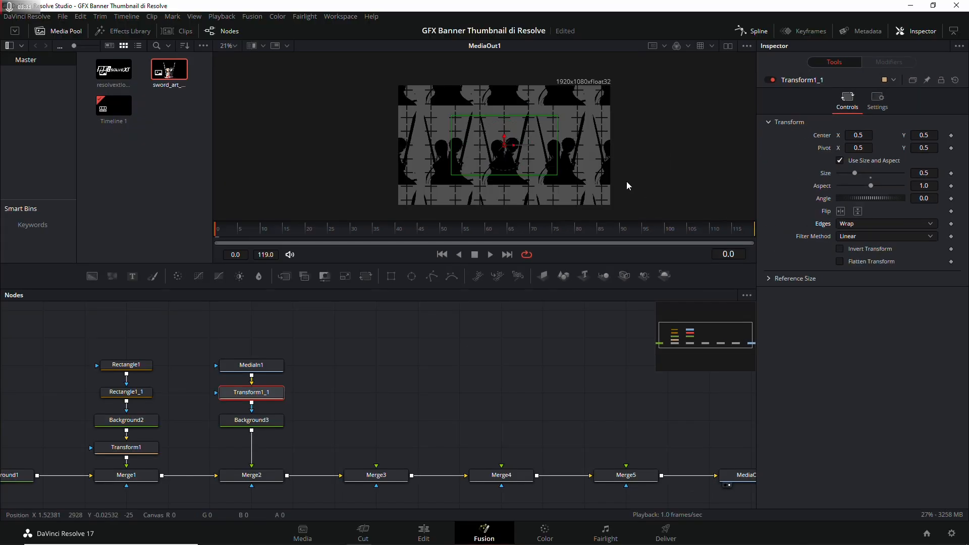
{"action": "scroll", "coordinate": [655, 191], "scroll_direction": "up", "scroll_amount": 2}
{"action": "left_click", "coordinate": [878, 224]}
{"action": "left_click", "coordinate": [876, 233]}
{"action": "left_click", "coordinate": [880, 222]}
{"action": "left_click", "coordinate": [870, 267]}
{"action": "left_click", "coordinate": [877, 226]}
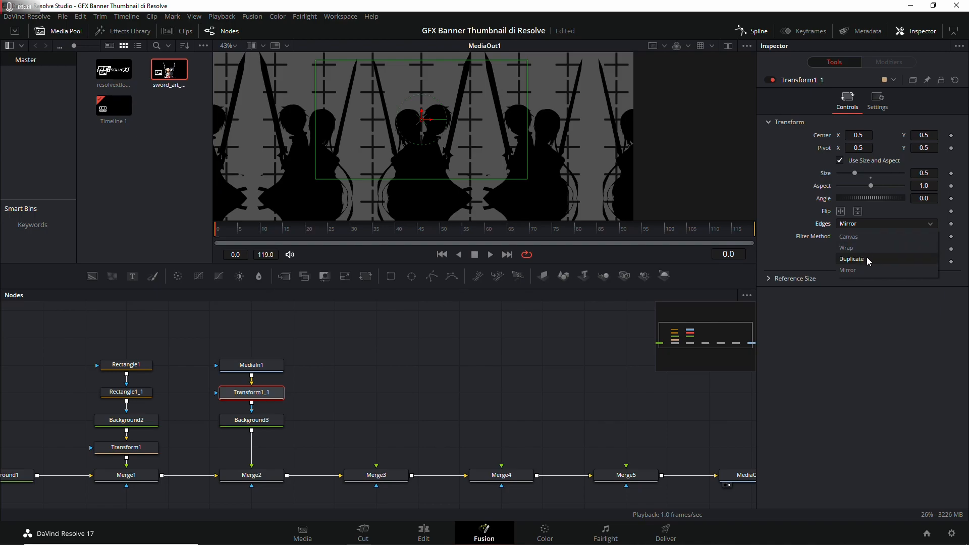
{"action": "left_click", "coordinate": [867, 256]}
Set the silhouette's Transform size to 0.75 and move its center to about X 0.057, Y 0.401
{"action": "left_click", "coordinate": [871, 178]}
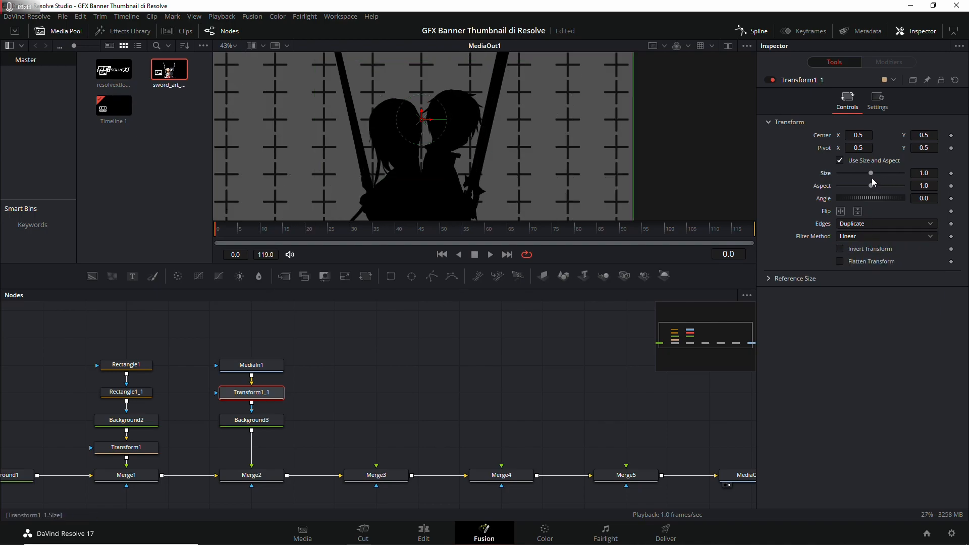
{"action": "scroll", "coordinate": [497, 155], "scroll_direction": "down", "scroll_amount": 2}
{"action": "left_click_drag", "start_coordinate": [483, 181], "coordinate": [540, 183]}
{"action": "scroll", "coordinate": [501, 150], "scroll_direction": "up", "scroll_amount": 1}
{"action": "left_click_drag", "start_coordinate": [492, 148], "coordinate": [402, 151]}
{"action": "key", "text": "ctrl+z"}
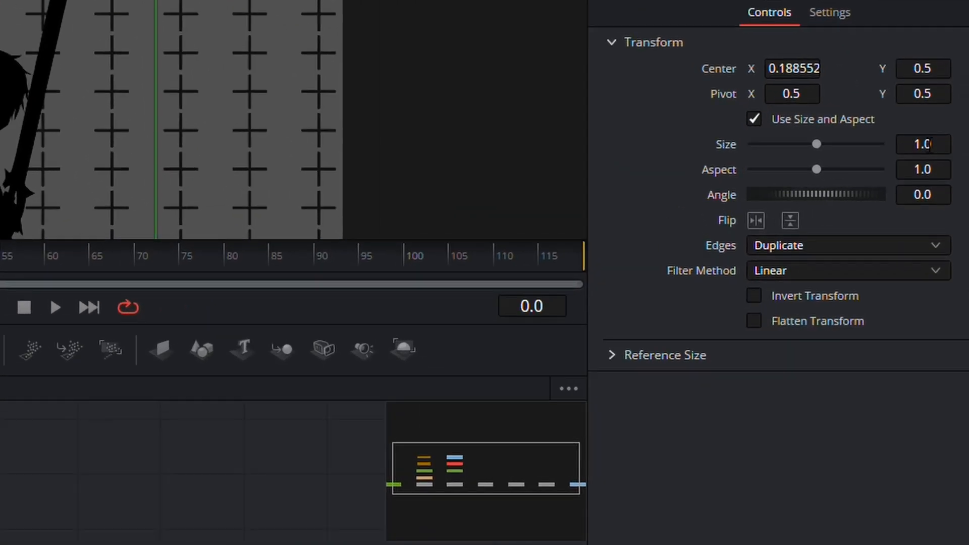
{"action": "left_click", "coordinate": [933, 172]}
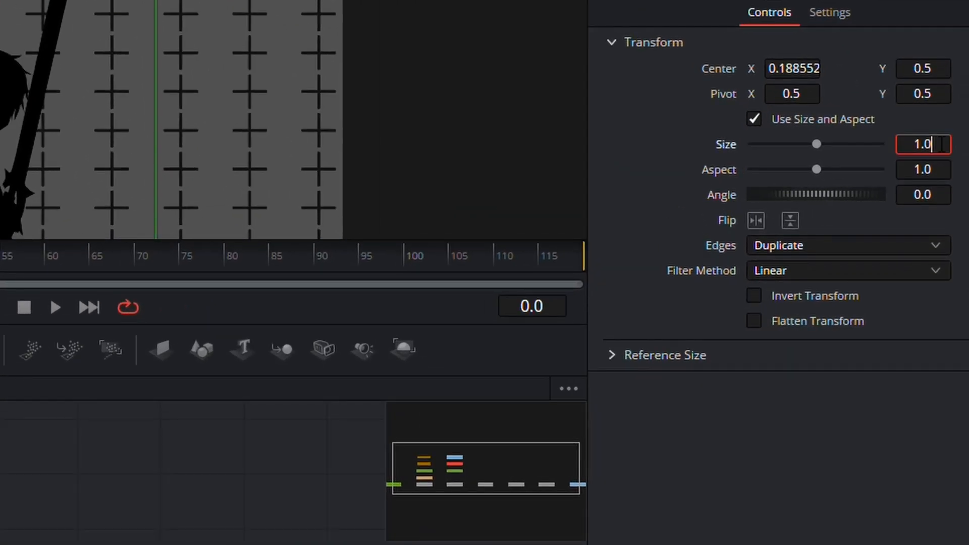
{"action": "type", "text": "0.75"}
{"action": "key", "text": "Tab"}
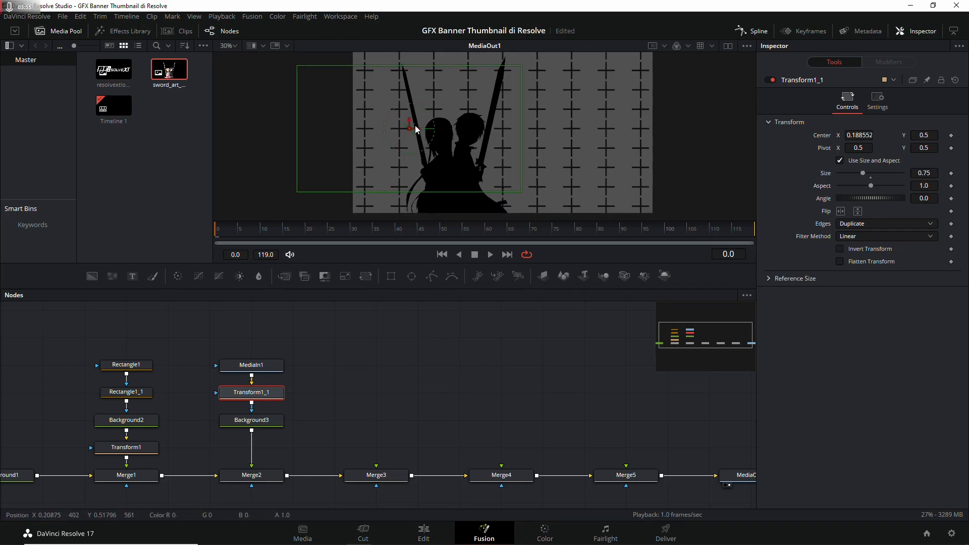
{"action": "left_click_drag", "start_coordinate": [411, 127], "coordinate": [367, 146]}
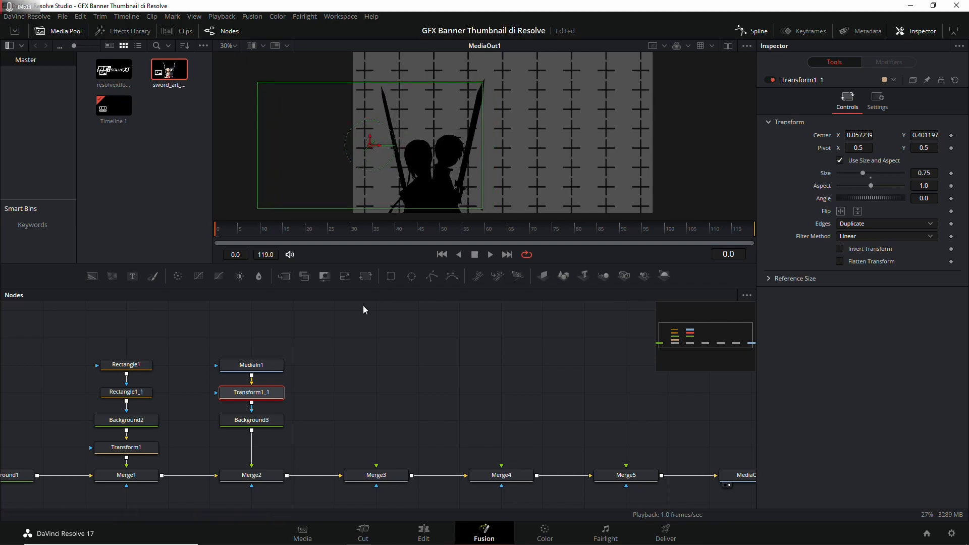
Insert a Merge node between Background3 and Merge2, and rearrange the cross and silhouette chains to free space above it
{"action": "left_click_drag", "start_coordinate": [216, 364], "coordinate": [315, 443]}
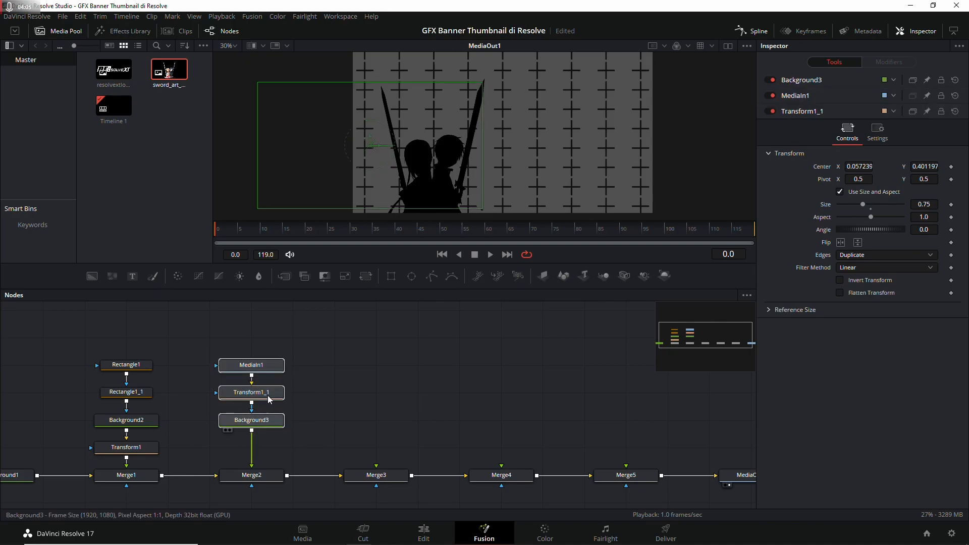
{"action": "left_click_drag", "start_coordinate": [270, 421], "coordinate": [270, 366]}
{"action": "left_click_drag", "start_coordinate": [350, 377], "coordinate": [387, 382]}
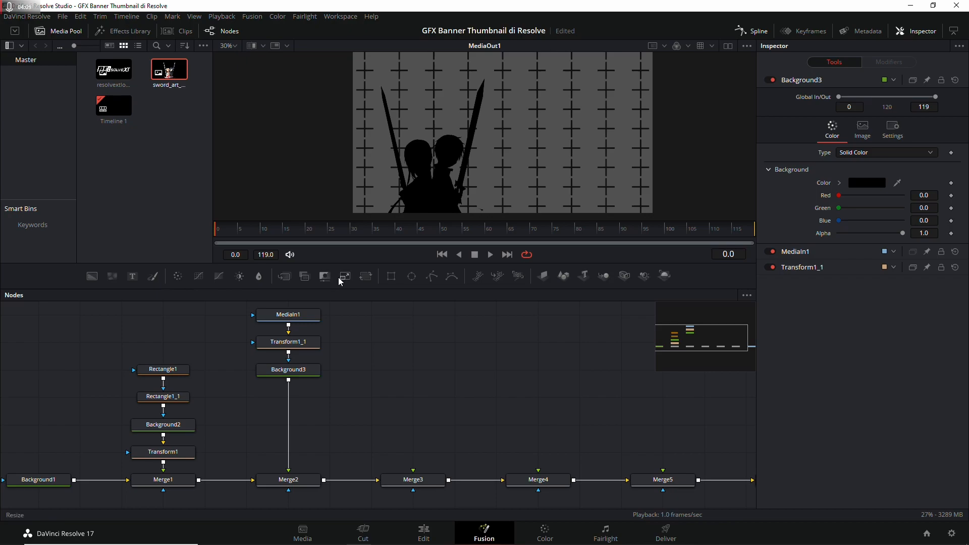
{"action": "left_click_drag", "start_coordinate": [285, 277], "coordinate": [290, 425]}
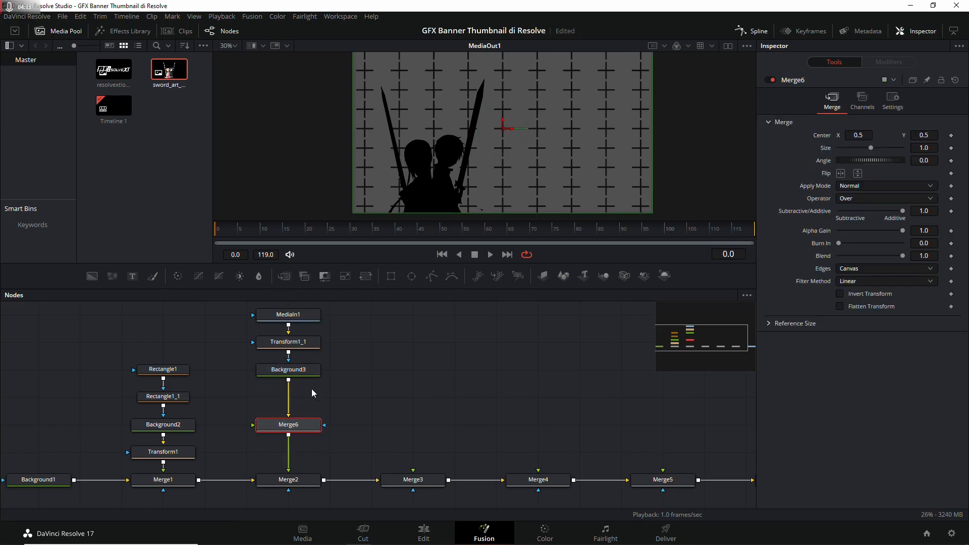
{"action": "left_click_drag", "start_coordinate": [100, 353], "coordinate": [131, 485]}
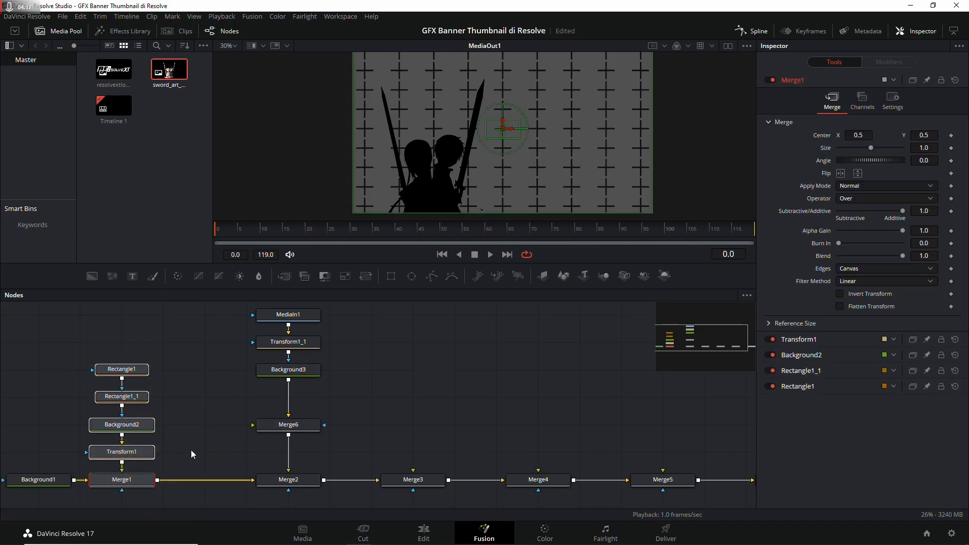
{"action": "left_click_drag", "start_coordinate": [233, 304], "coordinate": [214, 428]}
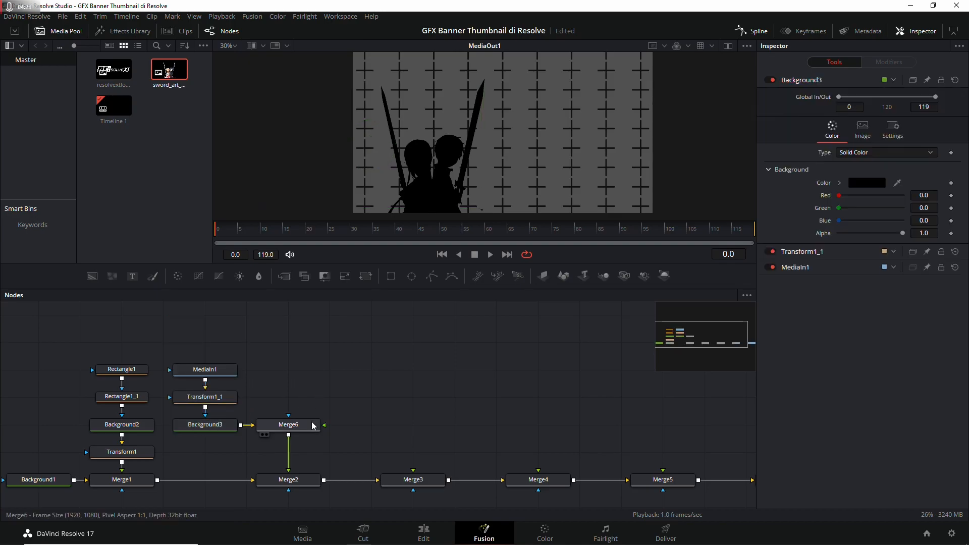
Duplicate the silhouette's image, Transform and Background chain and connect the copy as Merge6's foreground
{"action": "key", "text": "ctrl+c"}
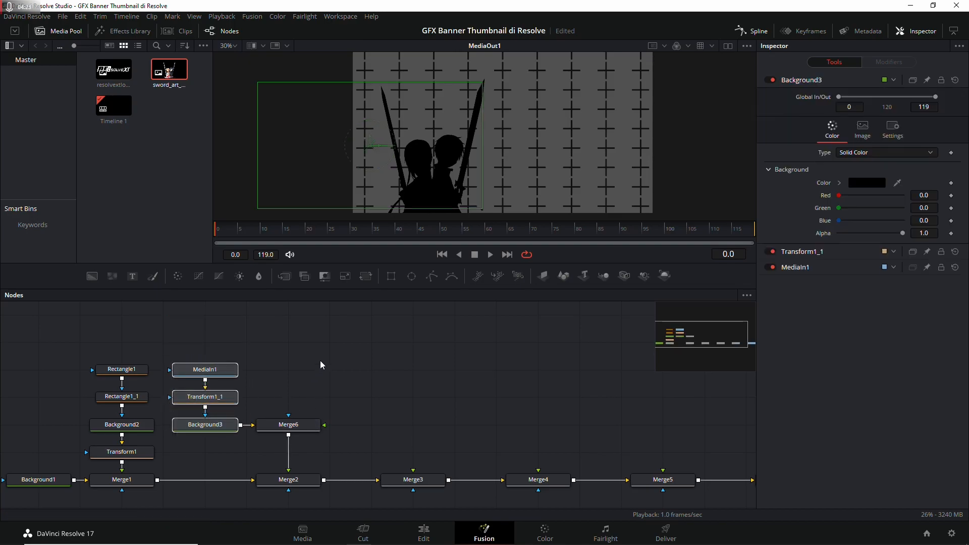
{"action": "key", "text": "ctrl+v"}
{"action": "left_click_drag", "start_coordinate": [323, 397], "coordinate": [324, 425]}
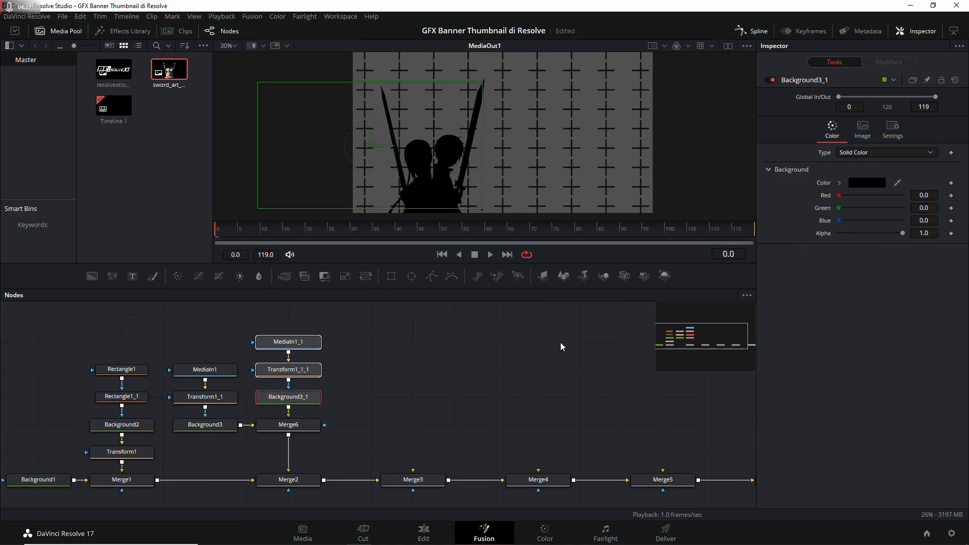
Set the duplicated silhouette's Transform size to 0.9 and move its center to about X 0.485, Y 0.458
{"action": "left_click", "coordinate": [288, 369]}
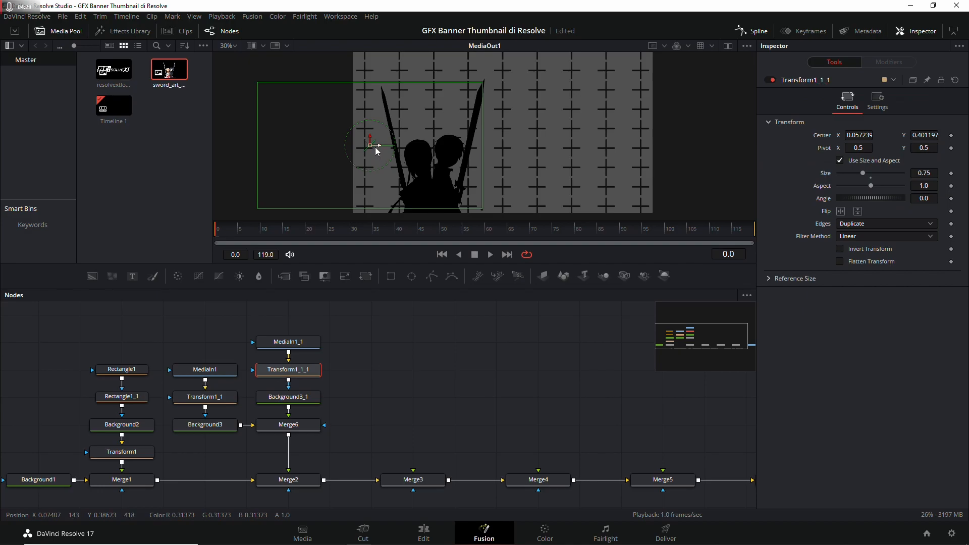
{"action": "left_click_drag", "start_coordinate": [379, 149], "coordinate": [500, 154]}
{"action": "left_click", "coordinate": [934, 170]}
{"action": "type", "text": "0.9"}
{"action": "key", "text": "Tab"}
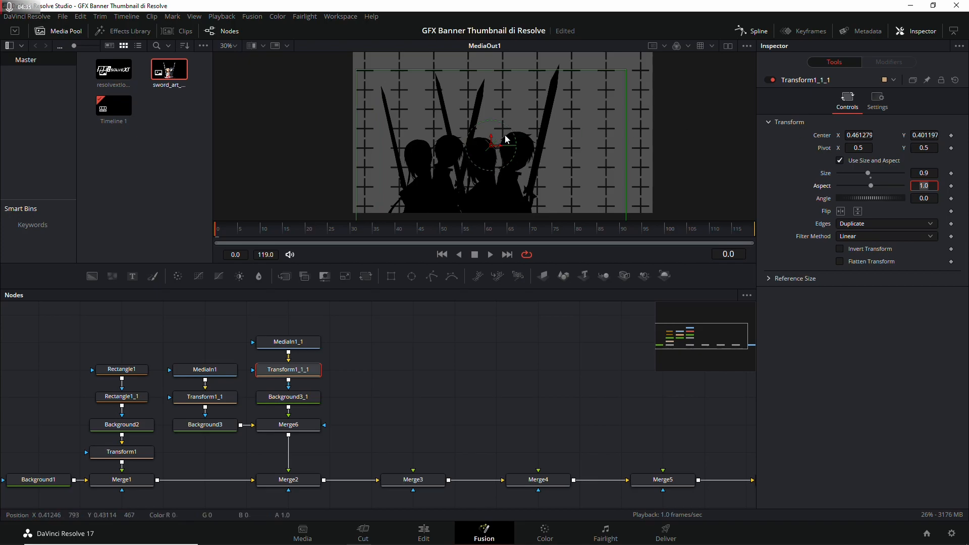
{"action": "left_click_drag", "start_coordinate": [491, 135], "coordinate": [492, 124]}
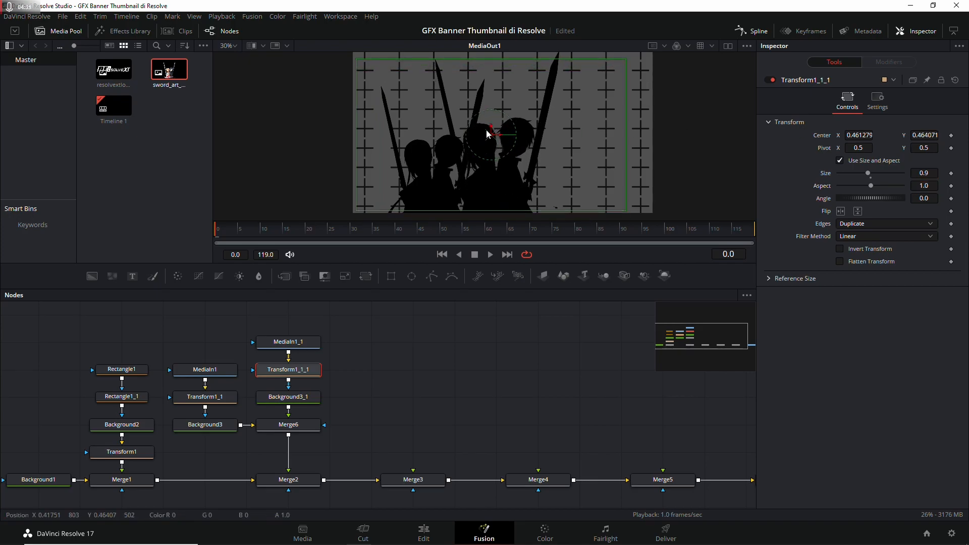
{"action": "left_click_drag", "start_coordinate": [492, 129], "coordinate": [509, 140]}
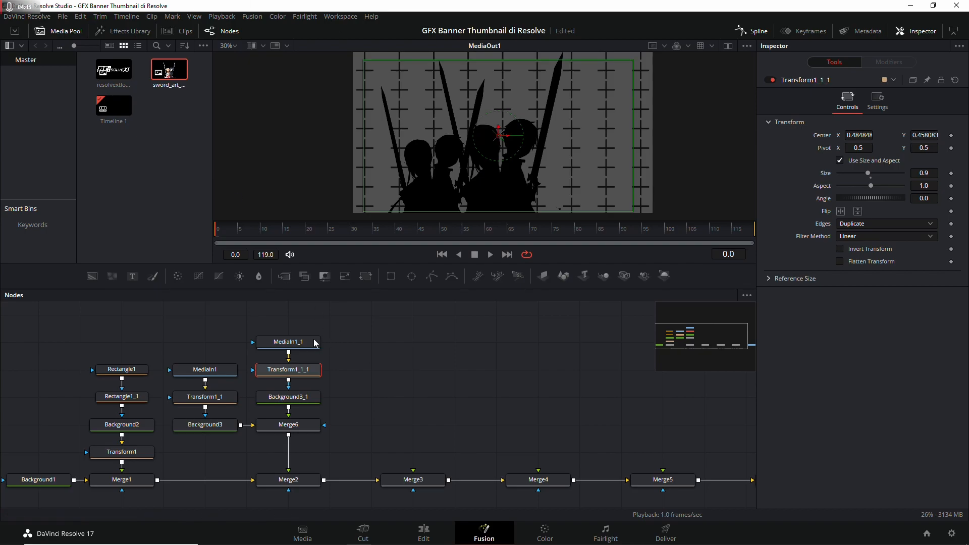
Duplicate the character image node and connect the copy as Merge3's foreground
{"action": "left_click", "coordinate": [291, 344]}
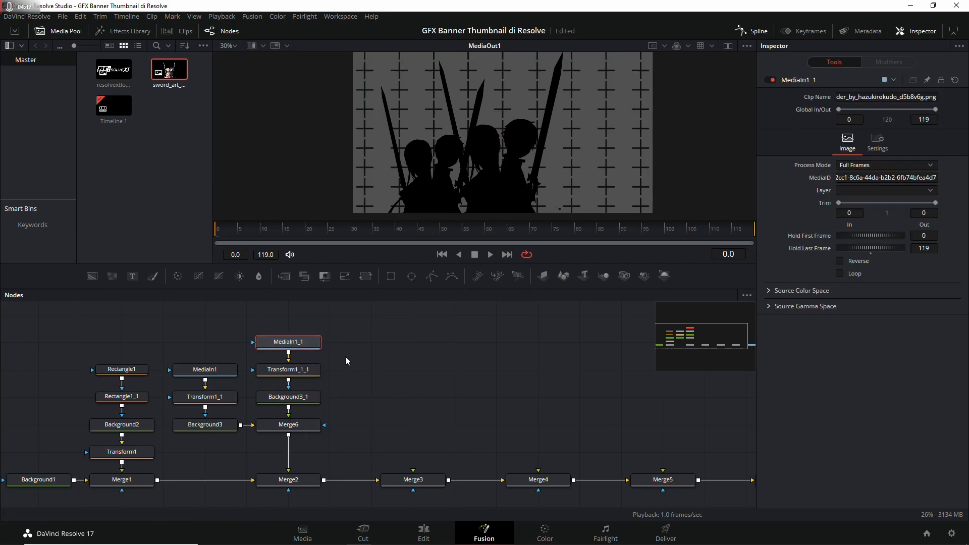
{"action": "key", "text": "ctrl+v"}
{"action": "left_click_drag", "start_coordinate": [377, 367], "coordinate": [415, 480]}
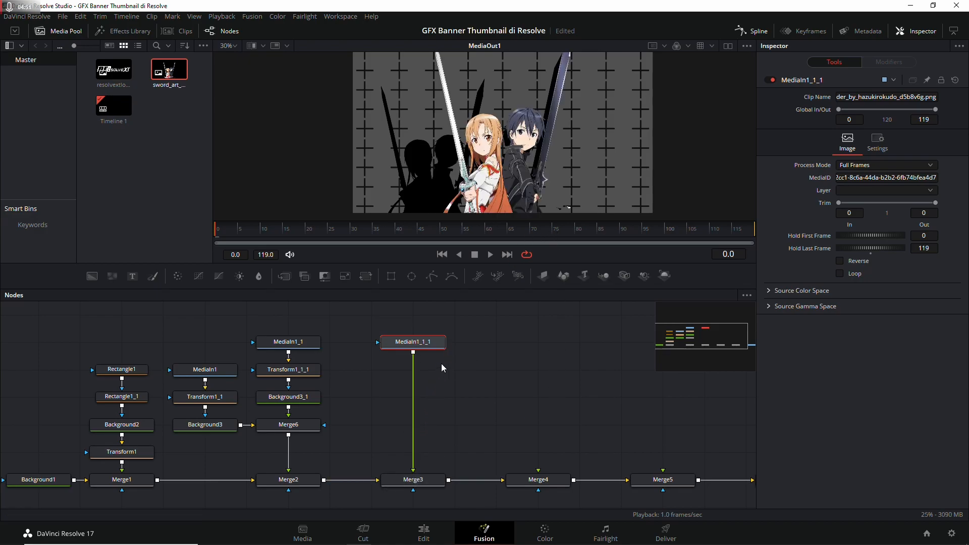
Add a Transform node before Merge3 with size 1.0 and move the full-colour characters' center to about X 0.934, Y 0.525
{"action": "left_click", "coordinate": [367, 276]}
{"action": "left_click_drag", "start_coordinate": [413, 368], "coordinate": [413, 451]}
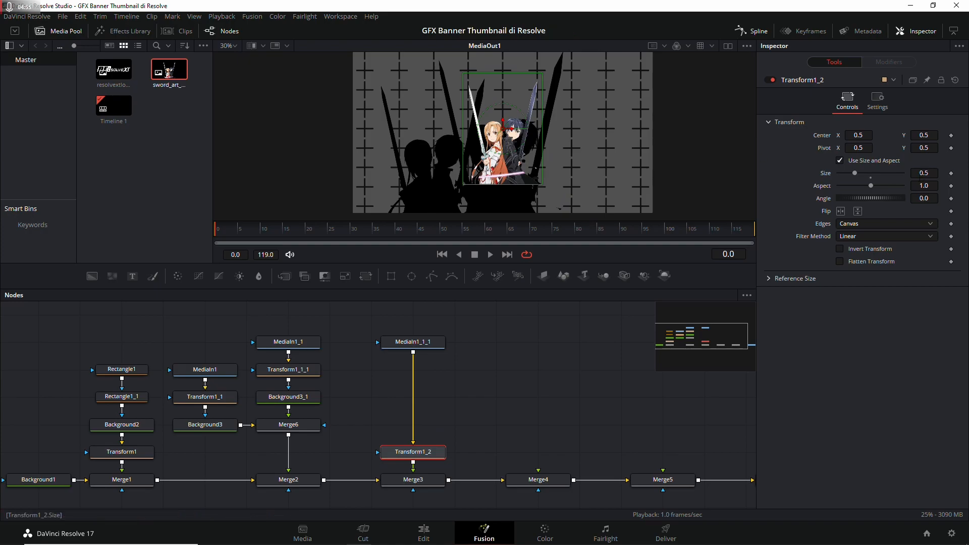
{"action": "left_click", "coordinate": [870, 173]}
{"action": "left_click_drag", "start_coordinate": [515, 132], "coordinate": [575, 115]}
{"action": "left_click_drag", "start_coordinate": [628, 143], "coordinate": [512, 141]}
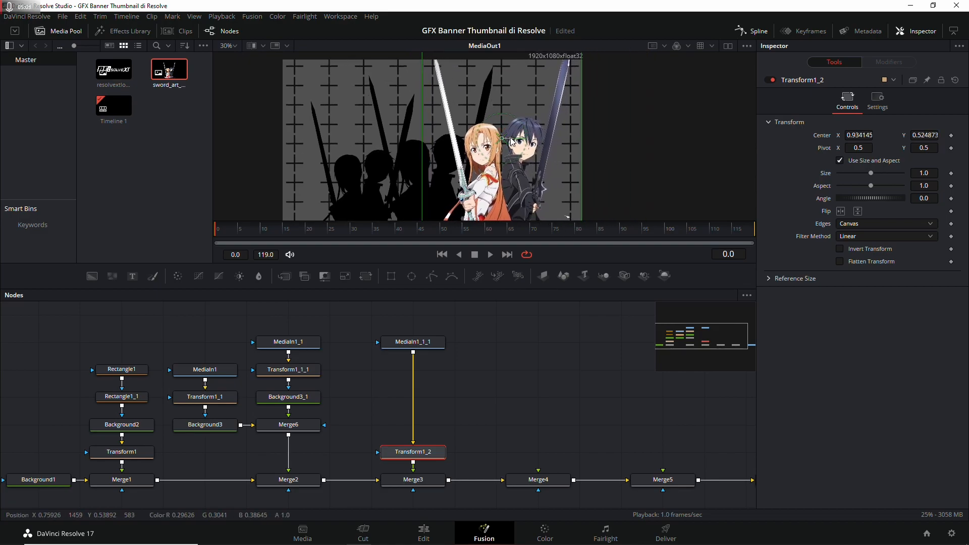
Add a Glow node directly after the full-colour character image node
{"action": "left_click", "coordinate": [416, 343]}
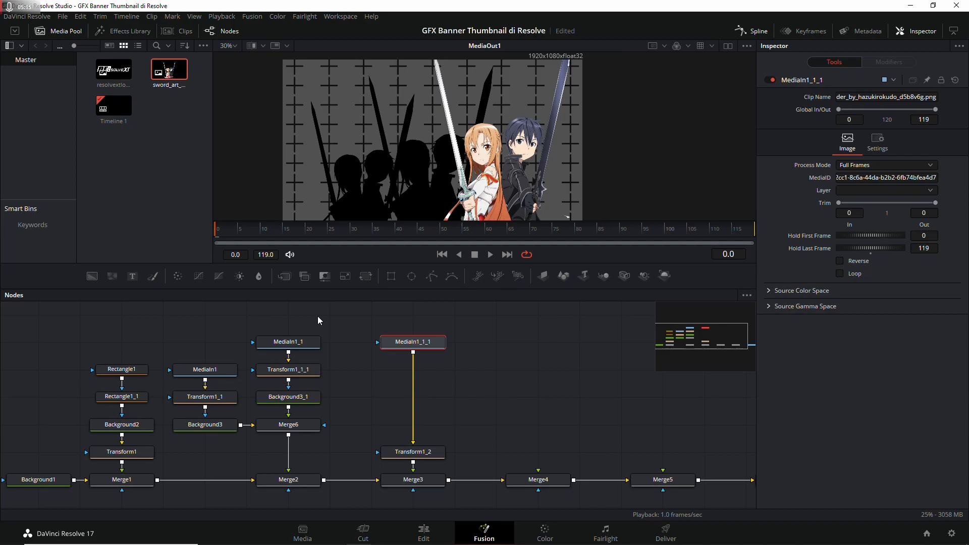
{"action": "key", "text": "ctrl+space"}
{"action": "type", "text": "gl"}
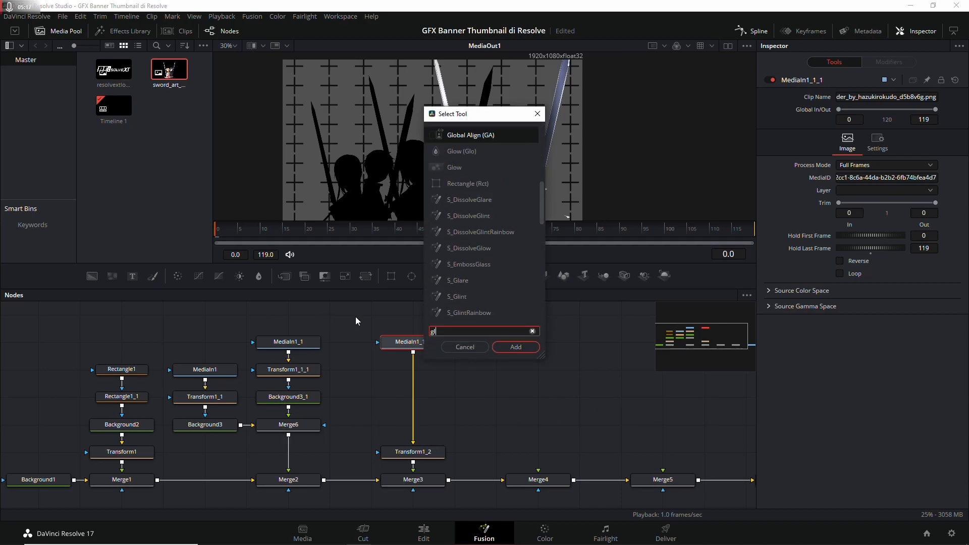
{"action": "type", "text": "ow"}
{"action": "key", "text": "Return"}
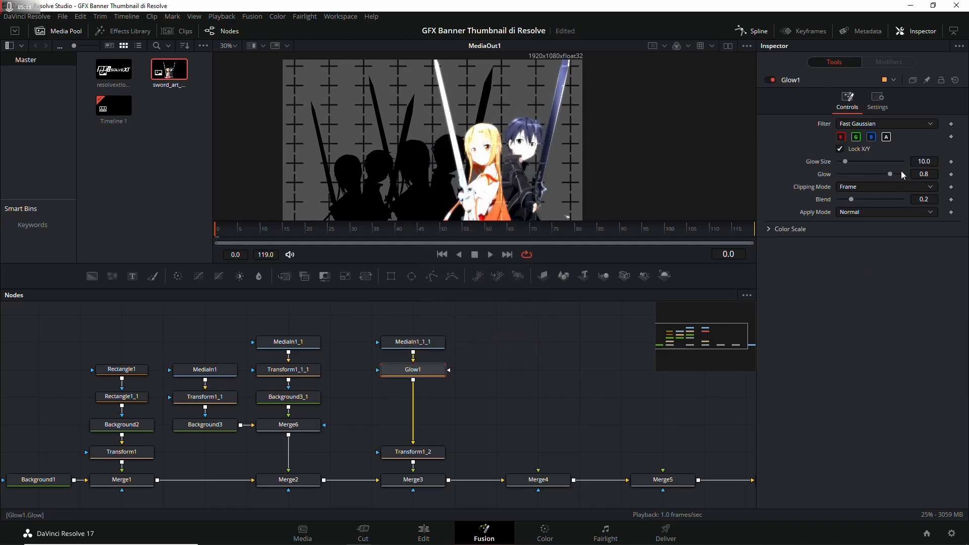
Set the Glow amount of the full-colour characters' Glow node to 0.1
{"action": "left_click", "coordinate": [923, 174]}
{"action": "key", "text": "BackSpace"}
{"action": "type", "text": "0.1"}
{"action": "key", "text": "Tab"}
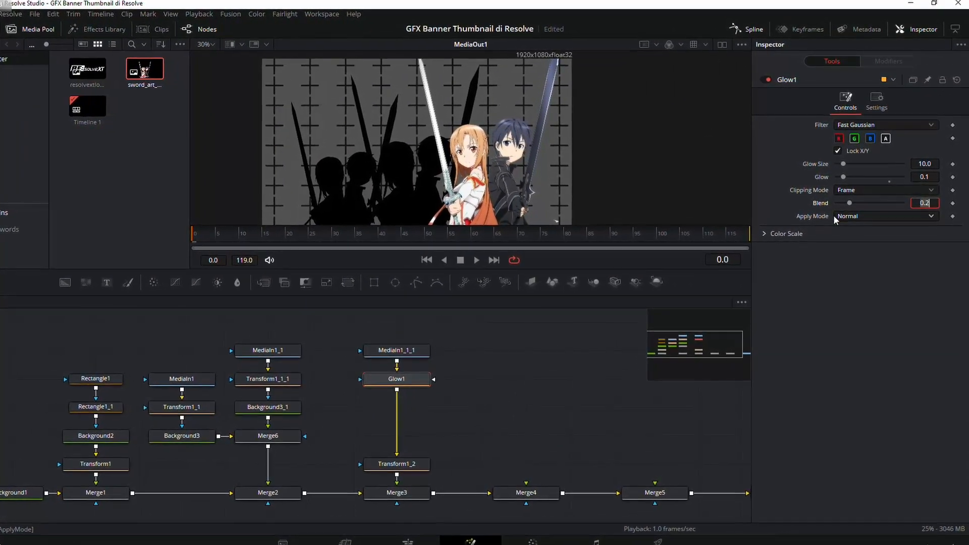
Set the Blend of the full-colour characters' Glow node to 0.2
{"action": "left_click", "coordinate": [851, 218]}
{"action": "left_click", "coordinate": [825, 237]}
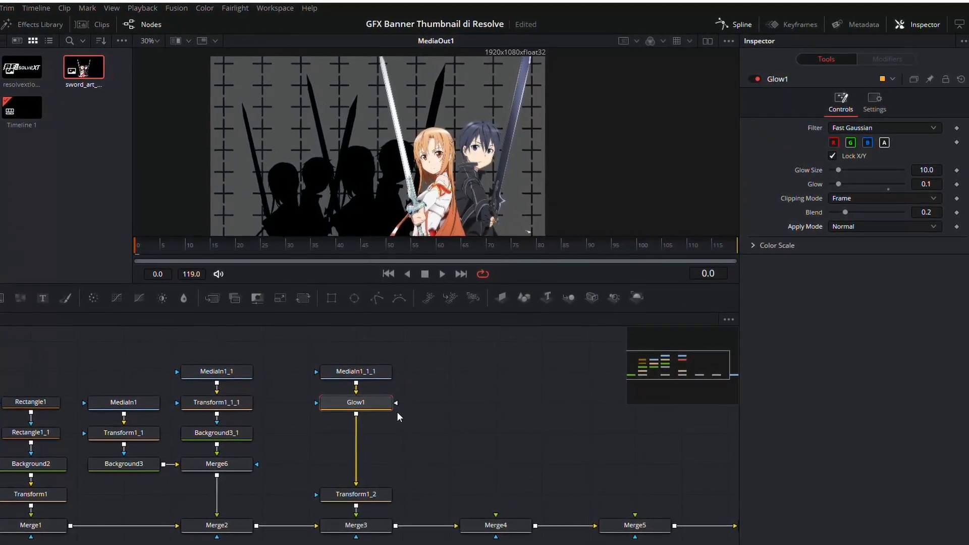
{"action": "key", "text": "ctrl+space"}
{"action": "type", "text": "glow"}
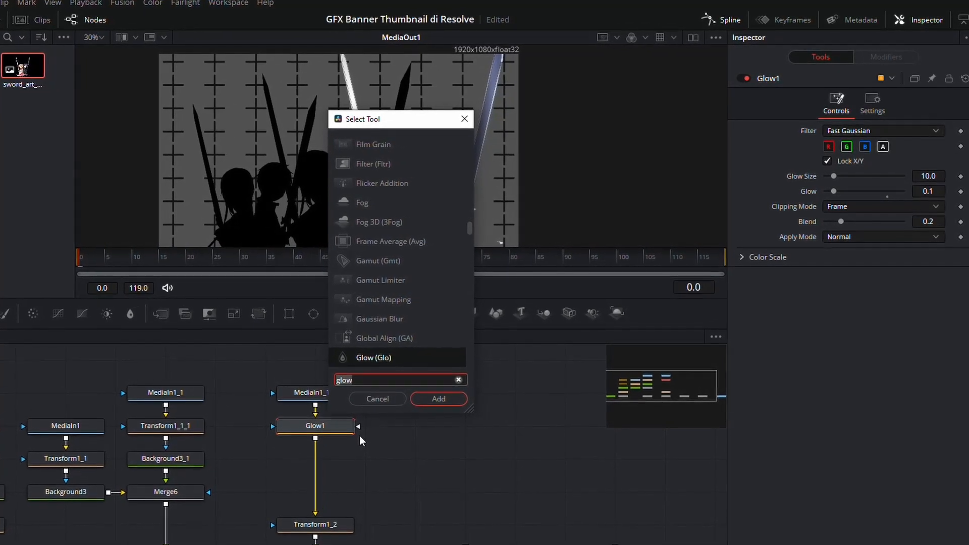
{"action": "type", "text": "sharpe"}
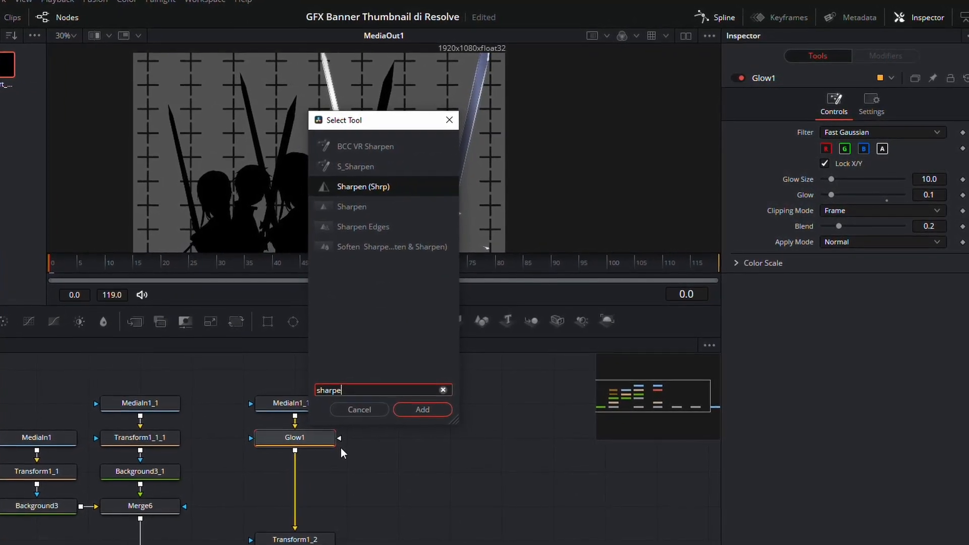
{"action": "key", "text": "Return"}
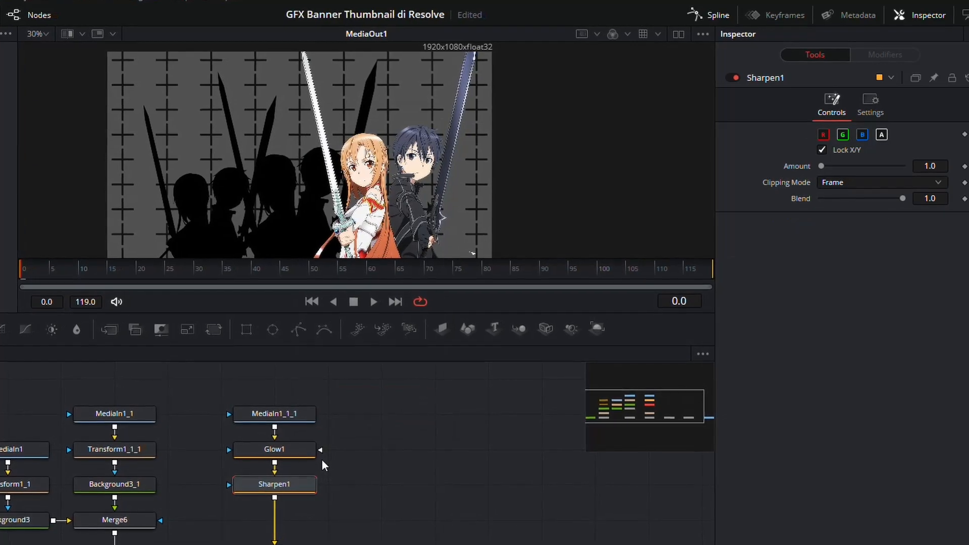
{"action": "key", "text": "Delete"}
Add the plain Sharpen effect, not Sharpen (Shrp), directly after the full-colour characters' Glow node
{"action": "left_click", "coordinate": [297, 451]}
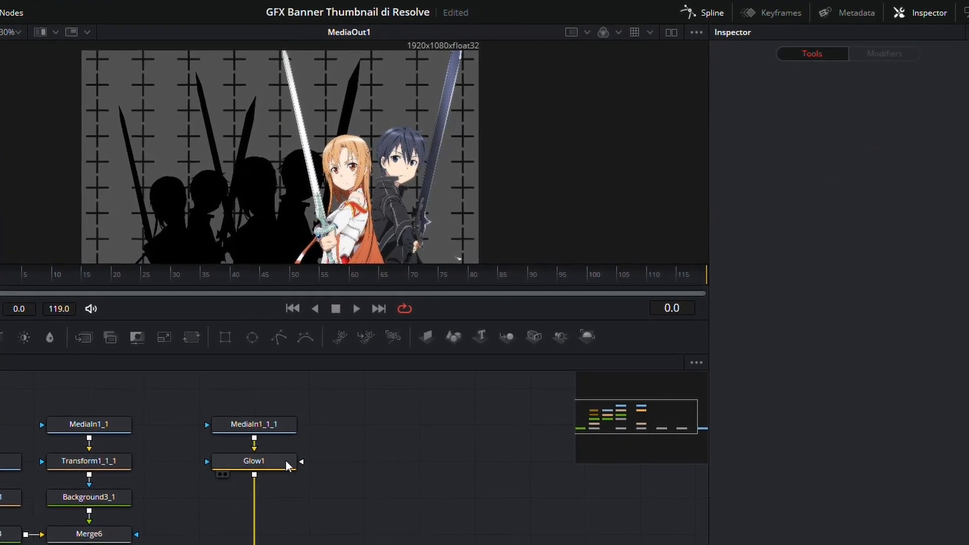
{"action": "key", "text": "ctrl+space"}
{"action": "type", "text": "shar"}
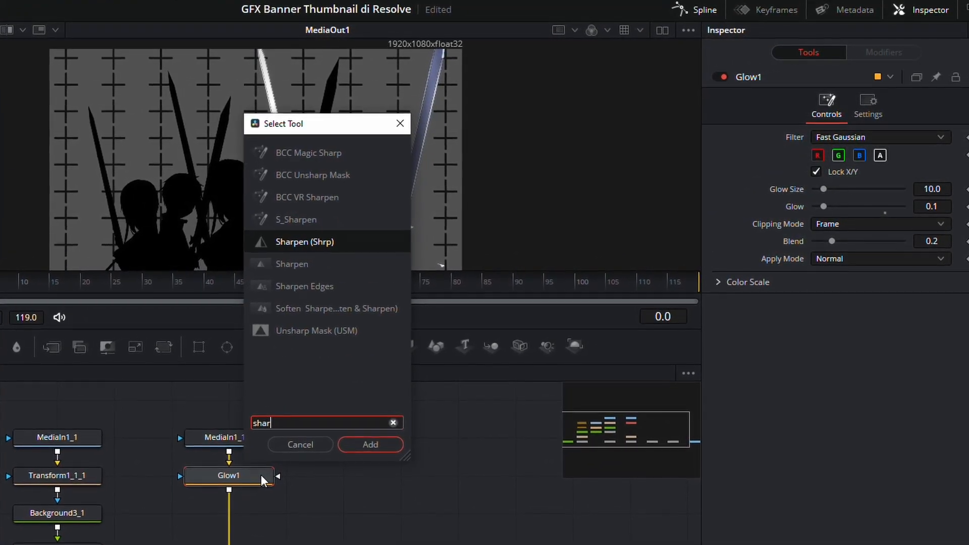
{"action": "key", "text": "Down"}
{"action": "key", "text": "Return"}
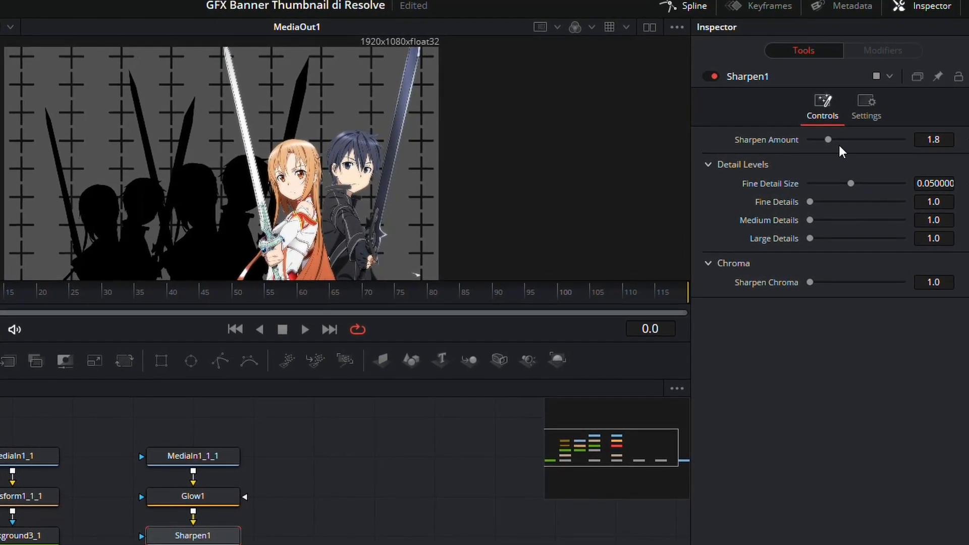
Set the Sharpen Amount of the full-colour characters' Sharpen node to 1.8
{"action": "scroll", "coordinate": [389, 172], "scroll_direction": "up", "scroll_amount": 4}
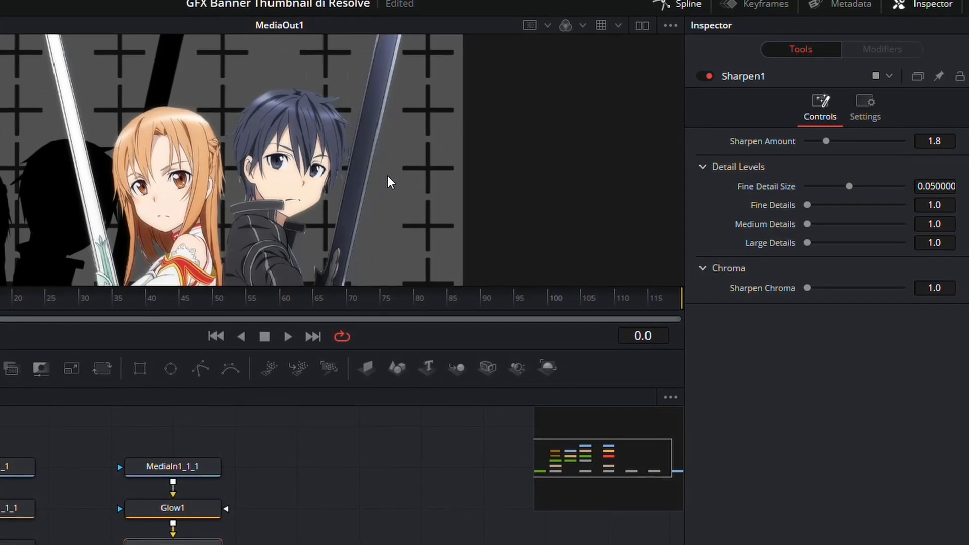
{"action": "mouse_move", "coordinate": [812, 140]}
{"action": "left_mouse_down"}
{"action": "mouse_move", "coordinate": [925, 147]}
{"action": "mouse_move", "coordinate": [828, 145]}
{"action": "left_mouse_up"}
{"action": "left_click", "coordinate": [935, 142]}
{"action": "key", "text": "BackSpace"}
{"action": "key", "text": "Tab"}
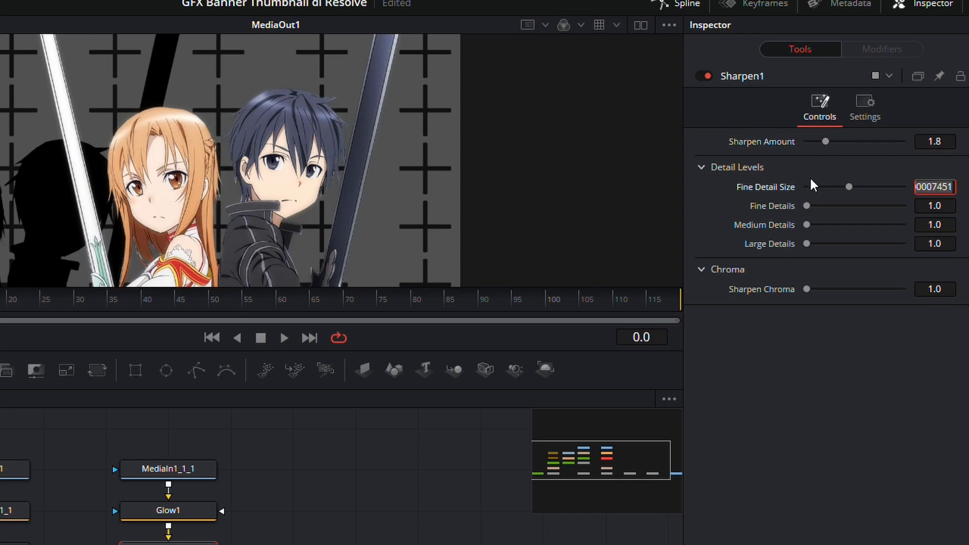
Set the Sharpen node's detail levels to Fine Details 2.89, Medium Details about 1.976 and Large Details about 1.378
{"action": "left_click_drag", "start_coordinate": [808, 205], "coordinate": [862, 207]}
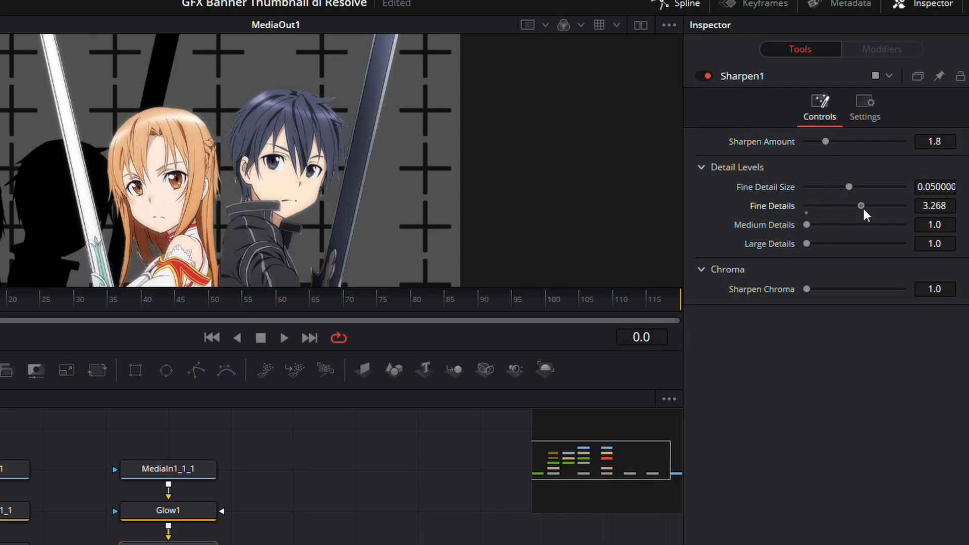
{"action": "left_click_drag", "start_coordinate": [806, 225], "coordinate": [901, 225]}
{"action": "left_click_drag", "start_coordinate": [809, 242], "coordinate": [855, 210]}
{"action": "left_click", "coordinate": [881, 225]}
{"action": "left_click", "coordinate": [889, 206]}
{"action": "left_click", "coordinate": [948, 205]}
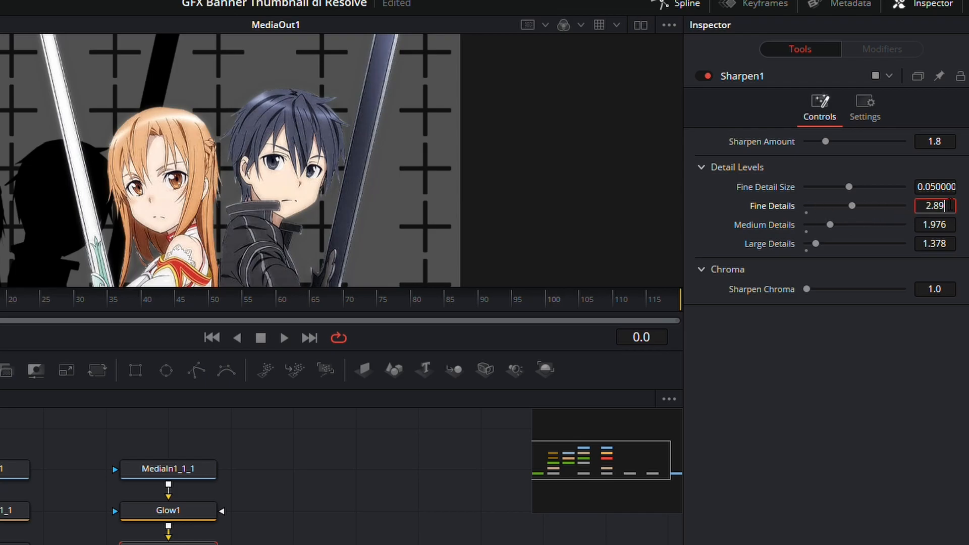
{"action": "key", "text": "Tab"}
{"action": "left_click", "coordinate": [840, 410]}
Set the Sharpen node's Sharpen Chroma to 3.0 and save the project
{"action": "left_click_drag", "start_coordinate": [808, 289], "coordinate": [921, 293]}
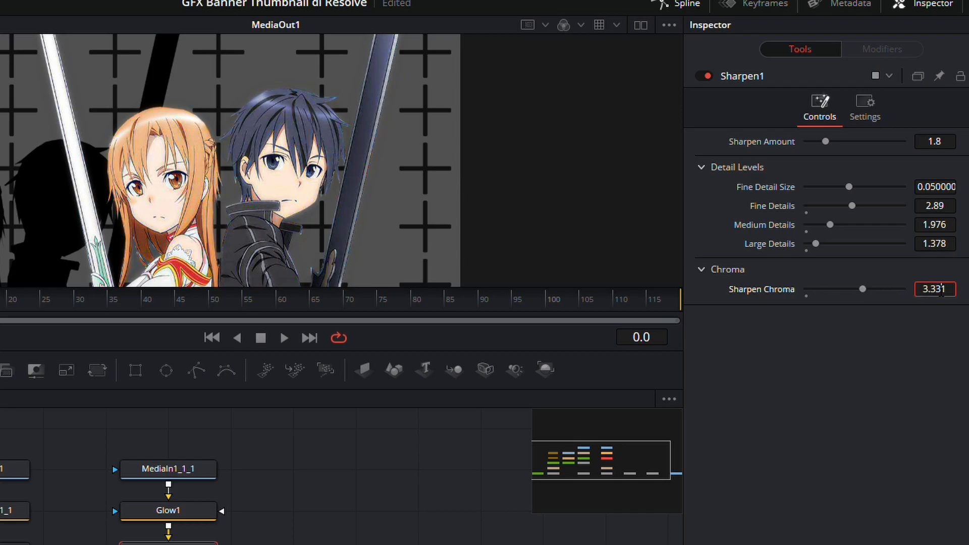
{"action": "key", "text": "Tab"}
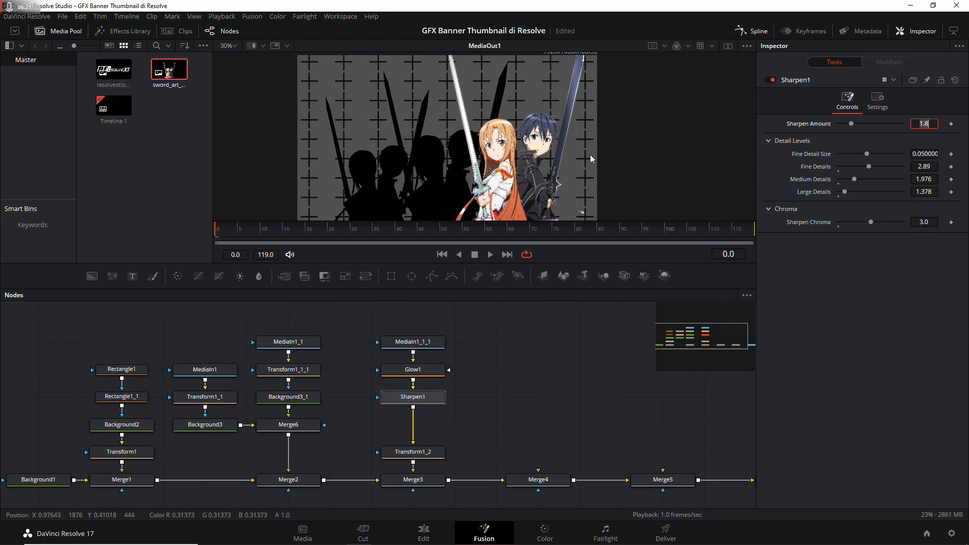
{"action": "scroll", "coordinate": [589, 156], "scroll_direction": "up", "scroll_amount": 2}
{"action": "mouse_move", "coordinate": [590, 155]}
{"action": "left_mouse_down"}
{"action": "mouse_move", "coordinate": [631, 137]}
{"action": "mouse_move", "coordinate": [596, 157]}
{"action": "left_mouse_up"}
{"action": "scroll", "coordinate": [630, 137], "scroll_direction": "down", "scroll_amount": 2}
{"action": "key", "text": "ctrl+s"}
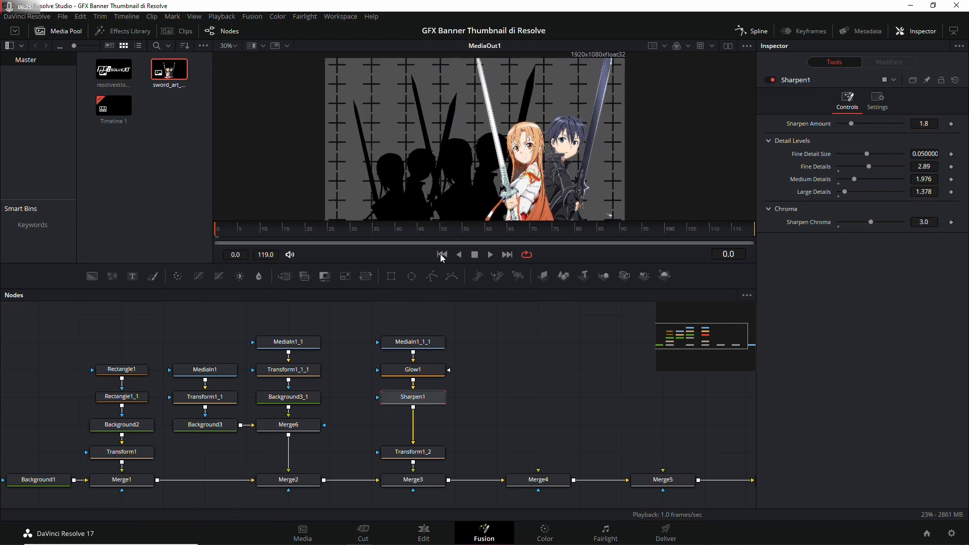
Connect the resolvextlogo.png image as Merge4's foreground and add a Drop Shadow node directly after it
{"action": "left_click_drag", "start_coordinate": [114, 69], "coordinate": [538, 471]}
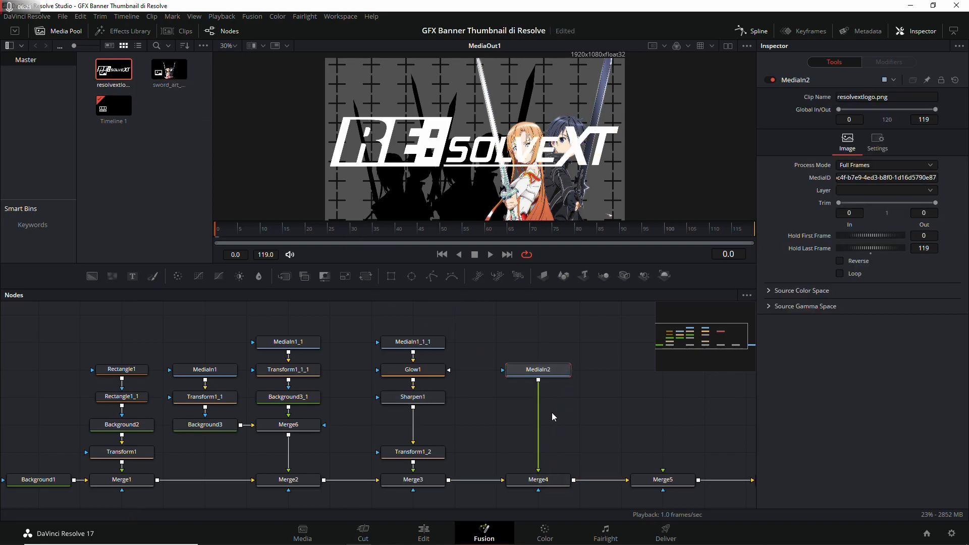
{"action": "key", "text": "ctrl+space"}
{"action": "type", "text": "shar"}
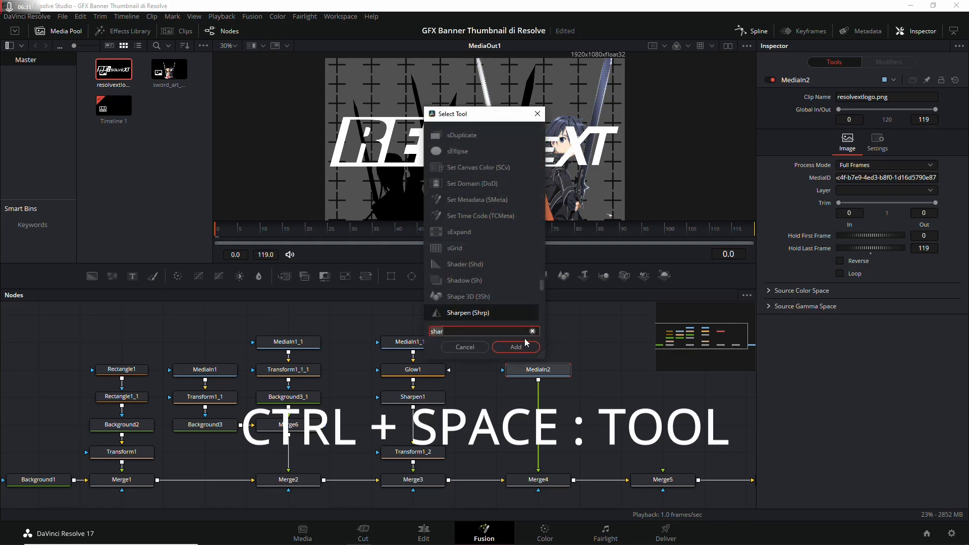
{"action": "key", "text": "BackSpace"}
{"action": "key", "text": "BackSpace"}
{"action": "key", "text": "BackSpace"}
{"action": "key", "text": "BackSpace"}
{"action": "type", "text": "Drop Shadow"}
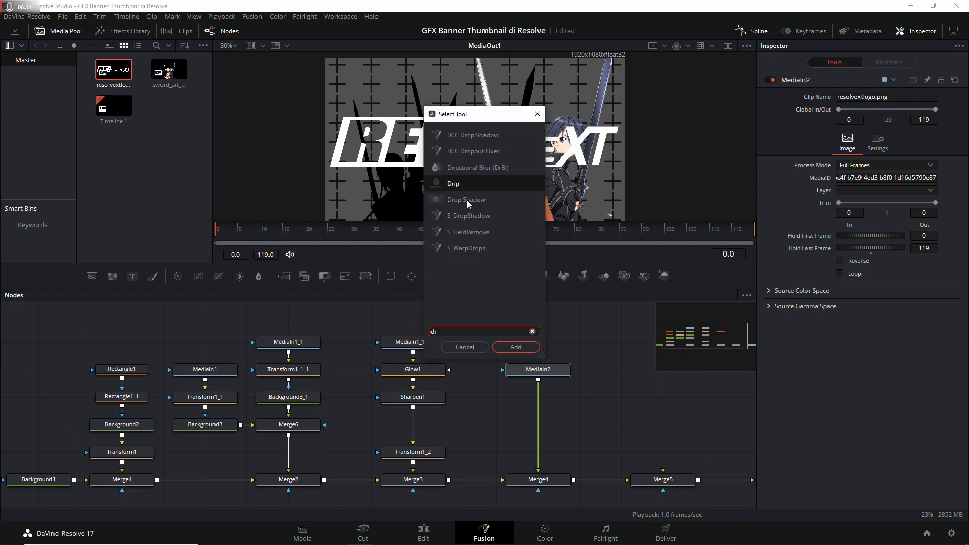
{"action": "left_click", "coordinate": [525, 347]}
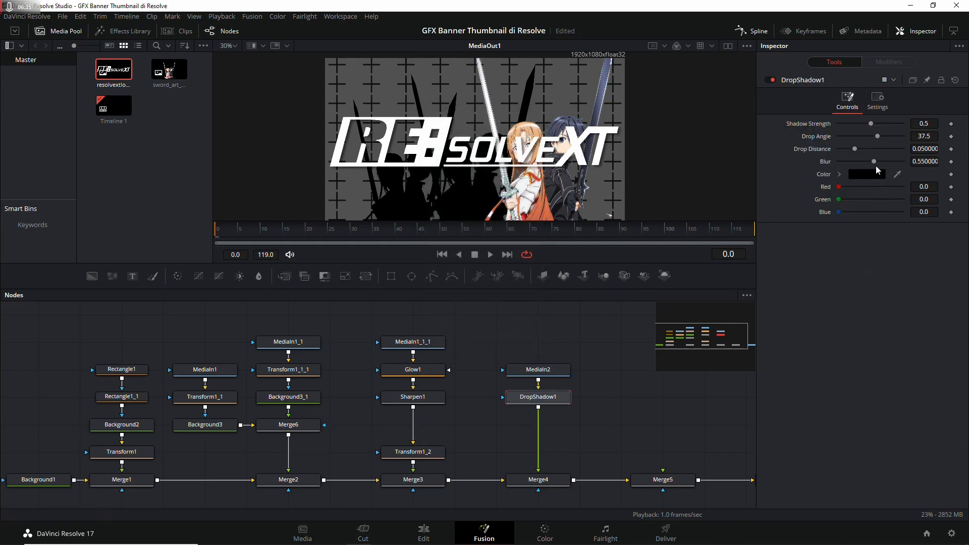
Try the logo's drop shadow with a Drop Distance of 0.0 and a Shadow Strength of 0.7
{"action": "left_click_drag", "start_coordinate": [856, 151], "coordinate": [779, 145]}
{"action": "left_click", "coordinate": [935, 123]}
{"action": "type", "text": "0.7"}
{"action": "key", "text": "Tab"}
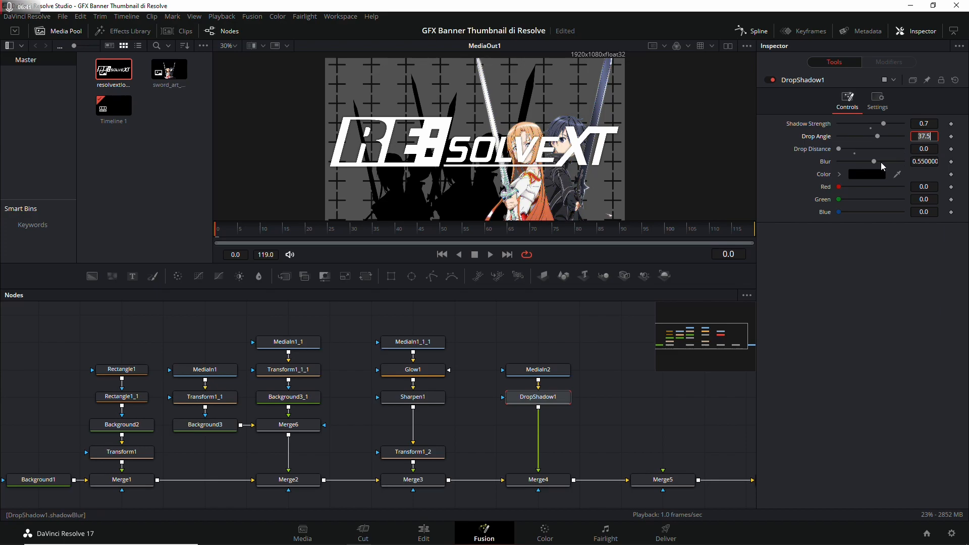
{"action": "mouse_move", "coordinate": [876, 164]}
{"action": "left_mouse_down"}
{"action": "mouse_move", "coordinate": [911, 166]}
{"action": "mouse_move", "coordinate": [885, 167]}
{"action": "left_mouse_up"}
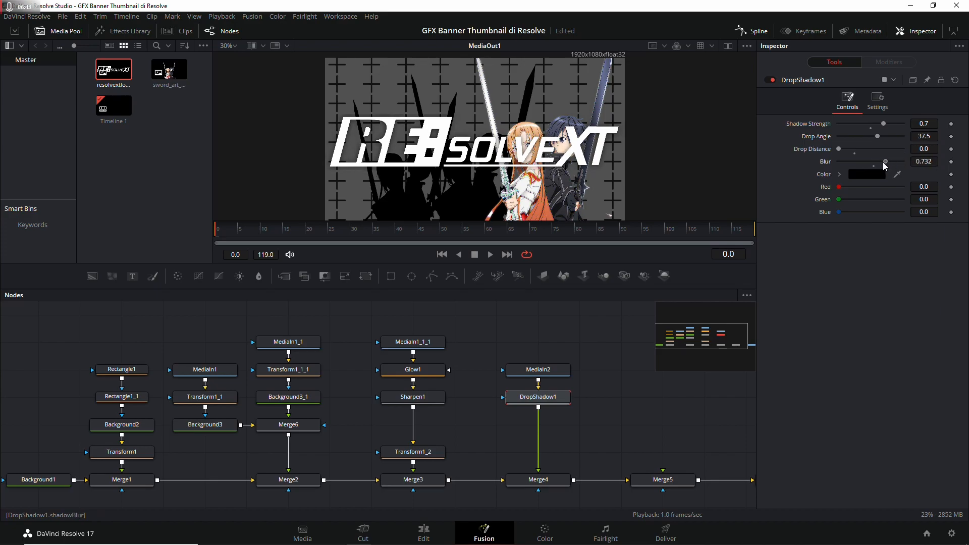
{"action": "key", "text": "ctrl+z"}
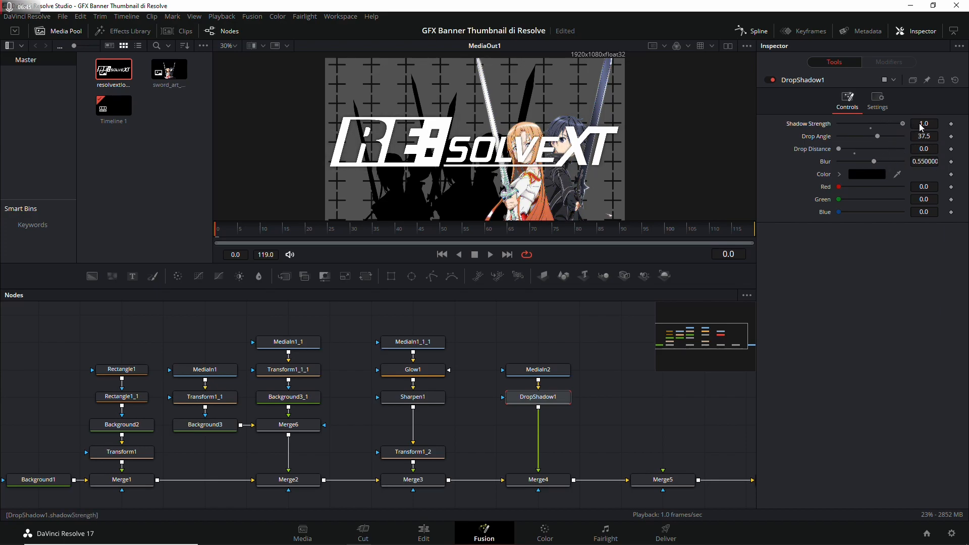
Set the logo's Drop Distance to 0.025 and Shadow Strength to 0.9
{"action": "scroll", "coordinate": [733, 161], "scroll_direction": "up", "scroll_amount": 5}
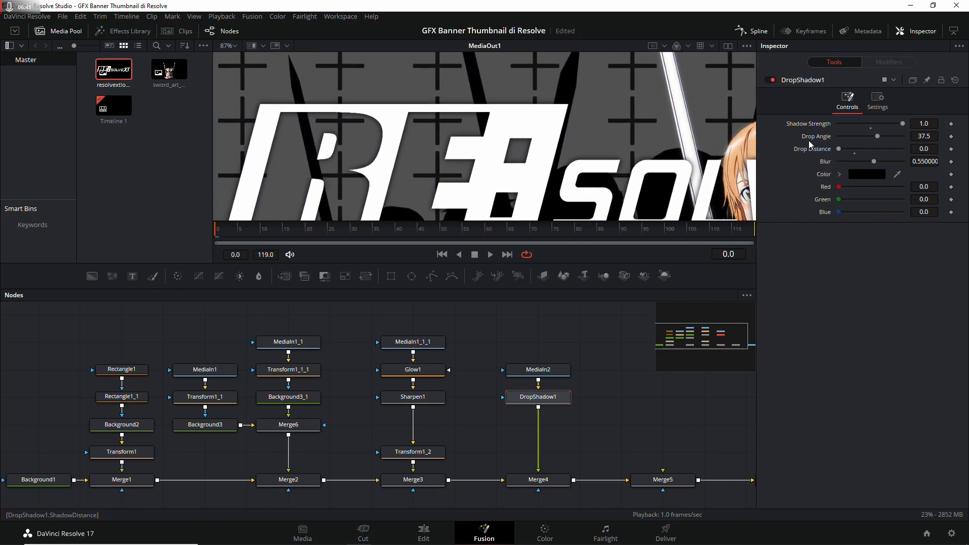
{"action": "left_click_drag", "start_coordinate": [839, 151], "coordinate": [846, 154]}
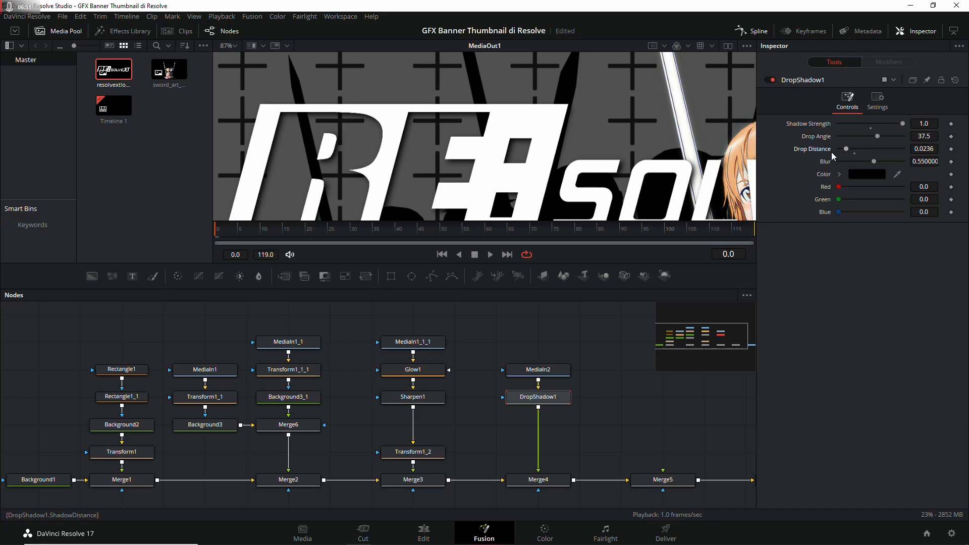
{"action": "scroll", "coordinate": [561, 89], "scroll_direction": "down", "scroll_amount": 3}
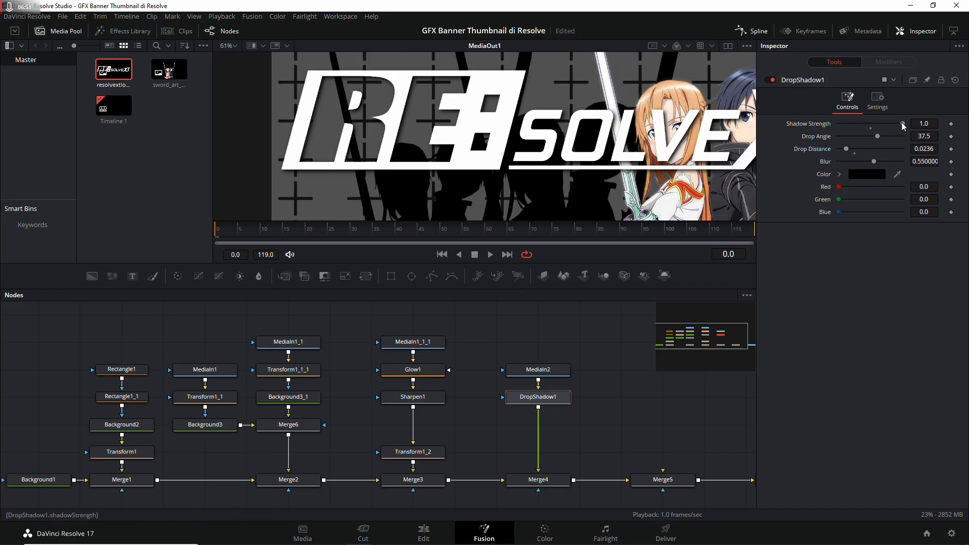
{"action": "left_click", "coordinate": [926, 148]}
{"action": "left_click", "coordinate": [933, 148]}
{"action": "key", "text": "Tab"}
{"action": "scroll", "coordinate": [517, 112], "scroll_direction": "down", "scroll_amount": 2}
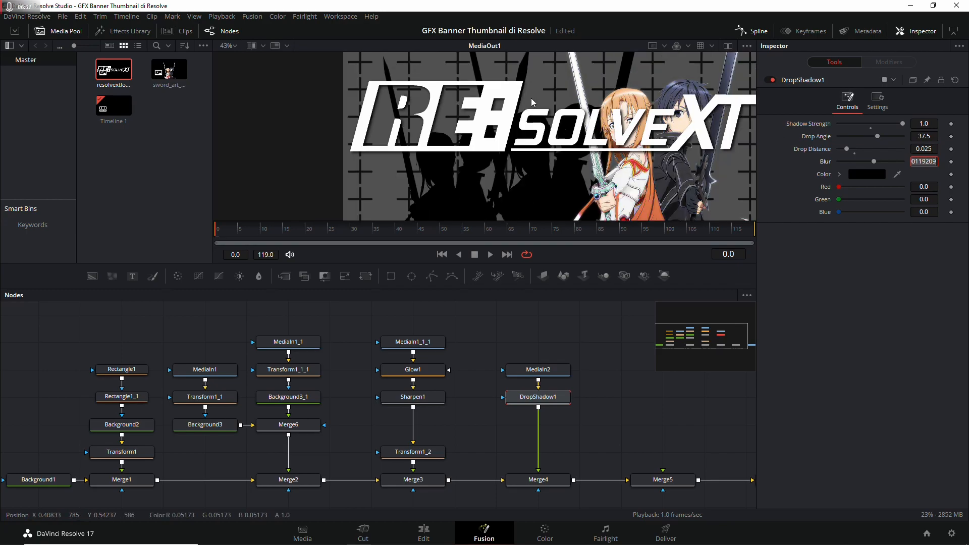
{"action": "left_click_drag", "start_coordinate": [660, 101], "coordinate": [677, 144]}
{"action": "left_click", "coordinate": [925, 124]}
{"action": "type", "text": ".9"}
{"action": "key", "text": "Tab"}
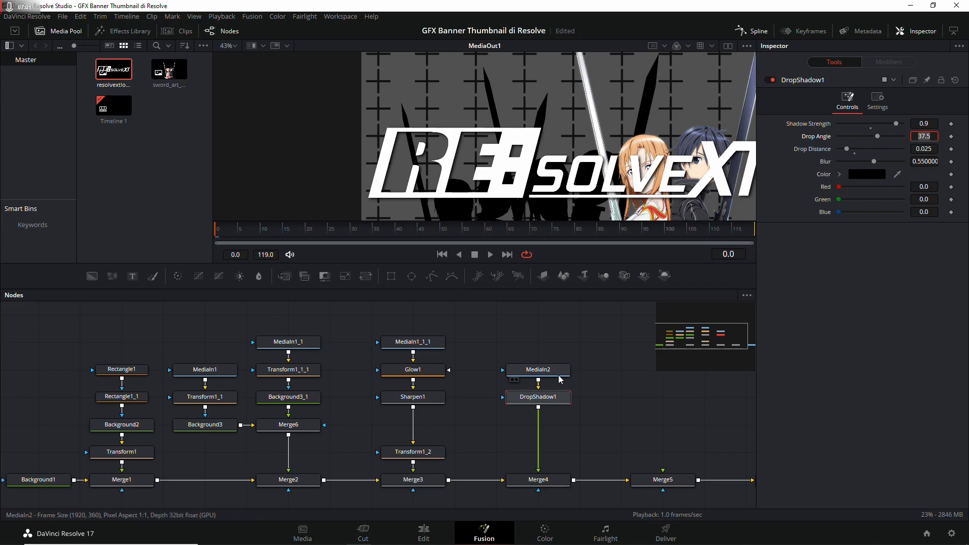
Add a Transform node after the logo's Drop Shadow with size 0.5 and its center at about X 0.338, Y 0.5
{"action": "left_click_drag", "start_coordinate": [558, 341], "coordinate": [487, 314]}
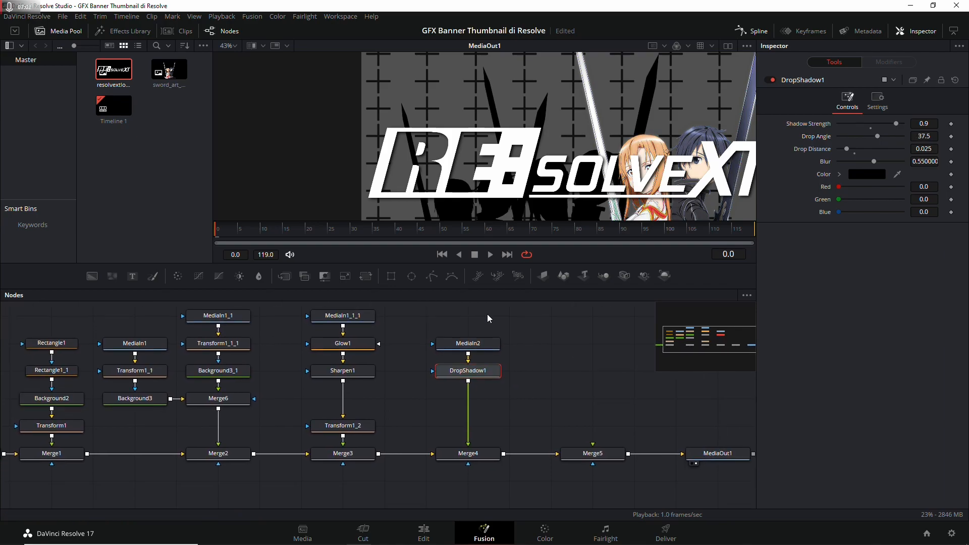
{"action": "left_click", "coordinate": [346, 277]}
{"action": "left_click_drag", "start_coordinate": [572, 154], "coordinate": [572, 115]}
{"action": "key", "text": "ctrl+z"}
{"action": "scroll", "coordinate": [549, 151], "scroll_direction": "down", "scroll_amount": 2}
{"action": "left_click_drag", "start_coordinate": [654, 165], "coordinate": [440, 148]}
{"action": "scroll", "coordinate": [510, 150], "scroll_direction": "up", "scroll_amount": 2}
{"action": "scroll", "coordinate": [478, 170], "scroll_direction": "down", "scroll_amount": 2}
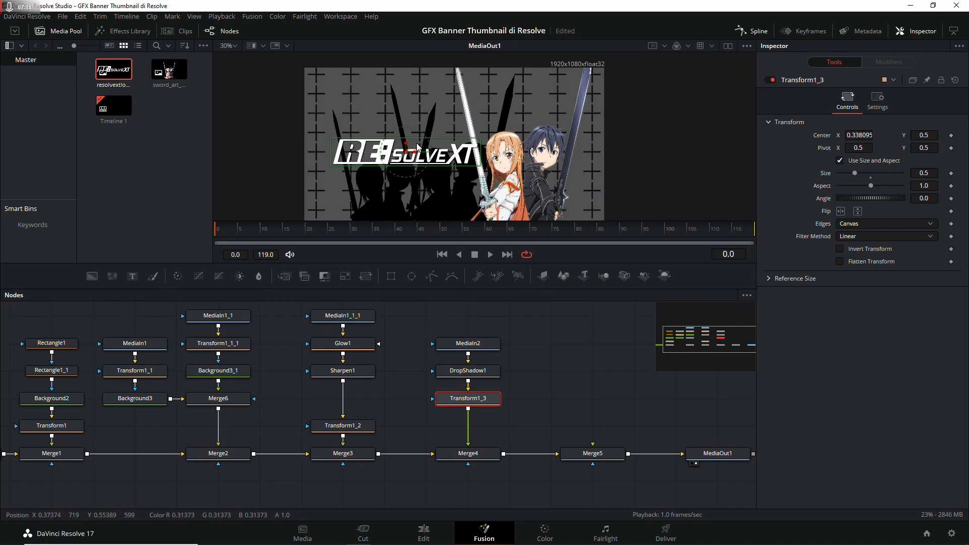
Resize the logo to 0.35 with its center at about X 0.348, Y 0.545, and save the project
{"action": "left_click", "coordinate": [922, 173]}
{"action": "type", "text": ".35"}
{"action": "key", "text": "Return"}
{"action": "mouse_move", "coordinate": [408, 149]}
{"action": "left_mouse_down"}
{"action": "mouse_move", "coordinate": [429, 156]}
{"action": "mouse_move", "coordinate": [419, 150]}
{"action": "left_mouse_up"}
{"action": "left_click_drag", "start_coordinate": [490, 167], "coordinate": [503, 145]}
{"action": "key", "text": "ctrl+s"}
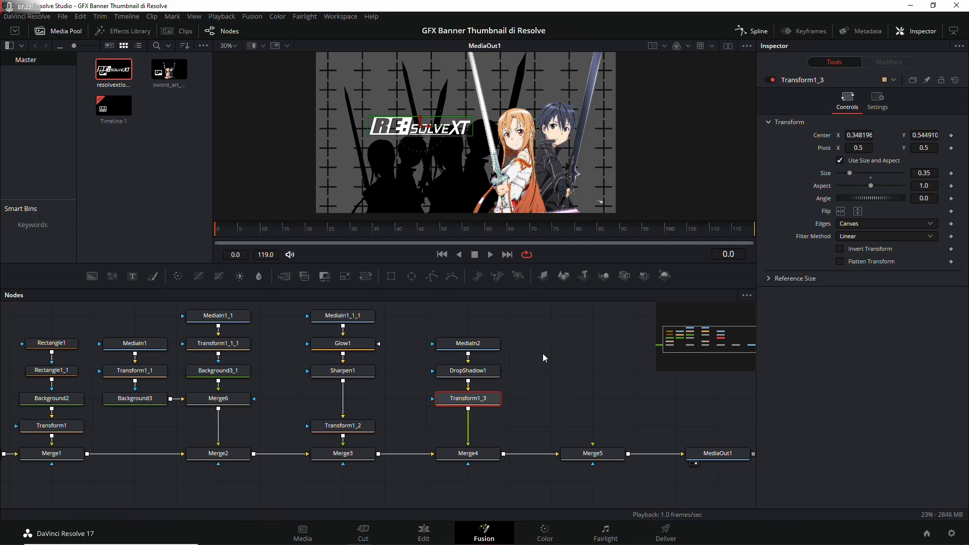
Add a Text node as Merge5's foreground and insert a Drop Shadow node directly after it
{"action": "left_click_drag", "start_coordinate": [133, 276], "coordinate": [593, 442]}
{"action": "left_click_drag", "start_coordinate": [593, 399], "coordinate": [592, 343]}
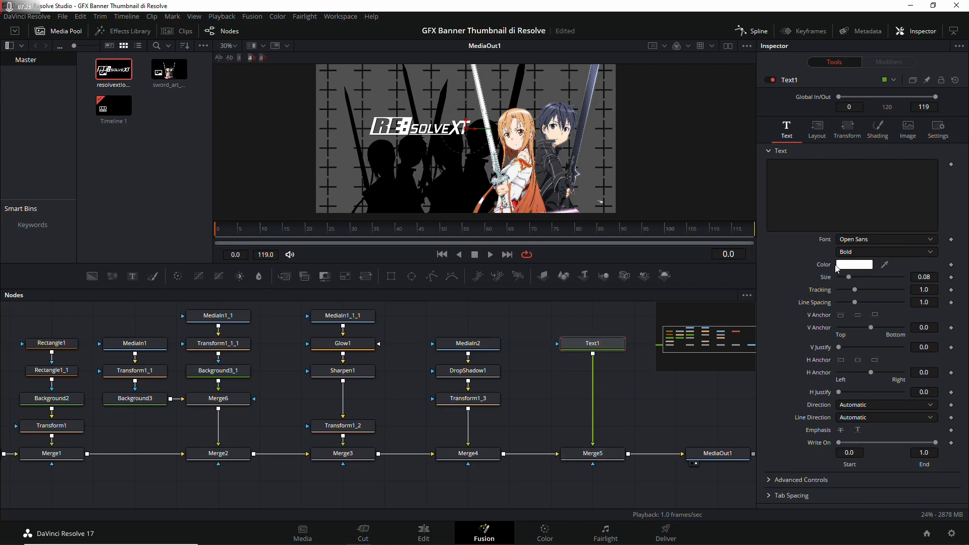
{"action": "key", "text": "shift+space"}
{"action": "type", "text": "drop"}
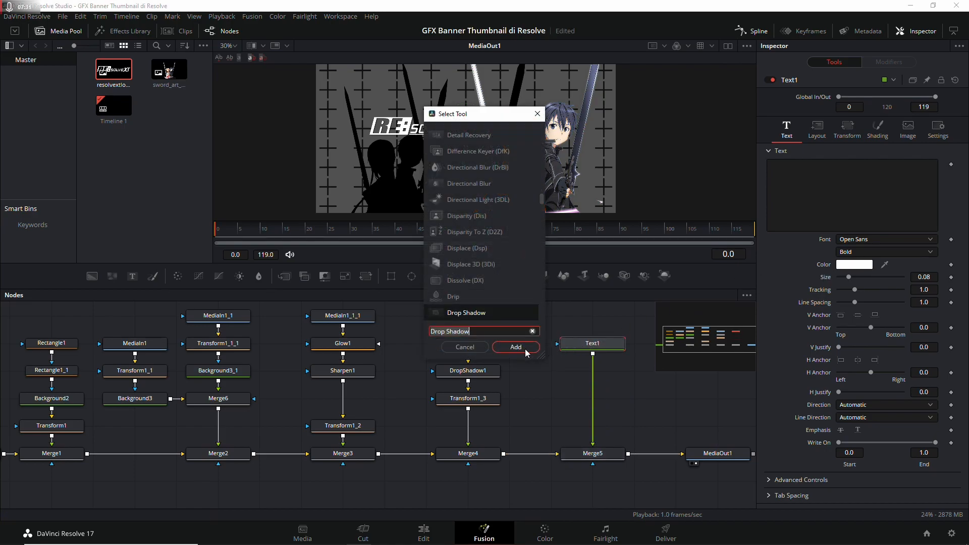
{"action": "key", "text": "Return"}
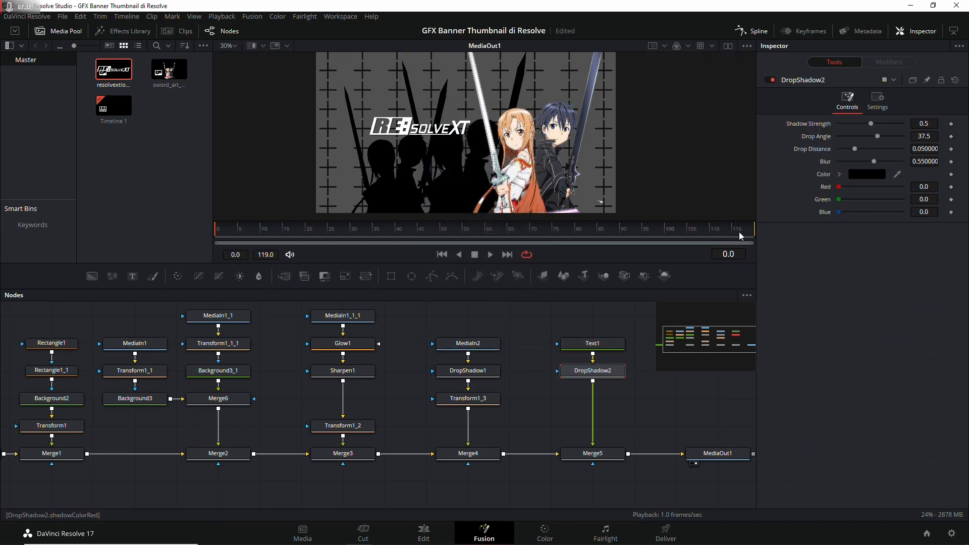
Set the font of the Text1 node to Trebuchet MS
{"action": "left_click", "coordinate": [600, 343]}
{"action": "left_click", "coordinate": [875, 239]}
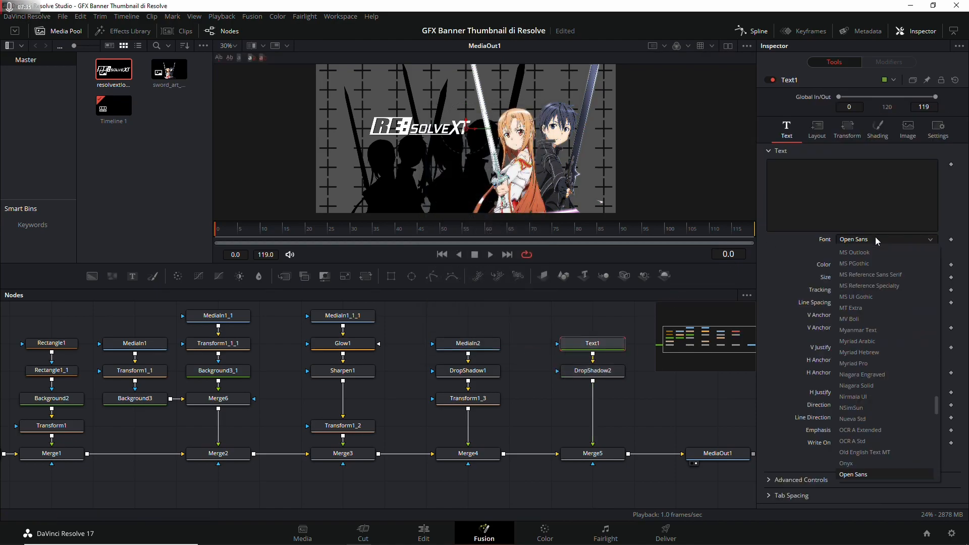
{"action": "type", "text": "tre"}
{"action": "key", "text": "Return"}
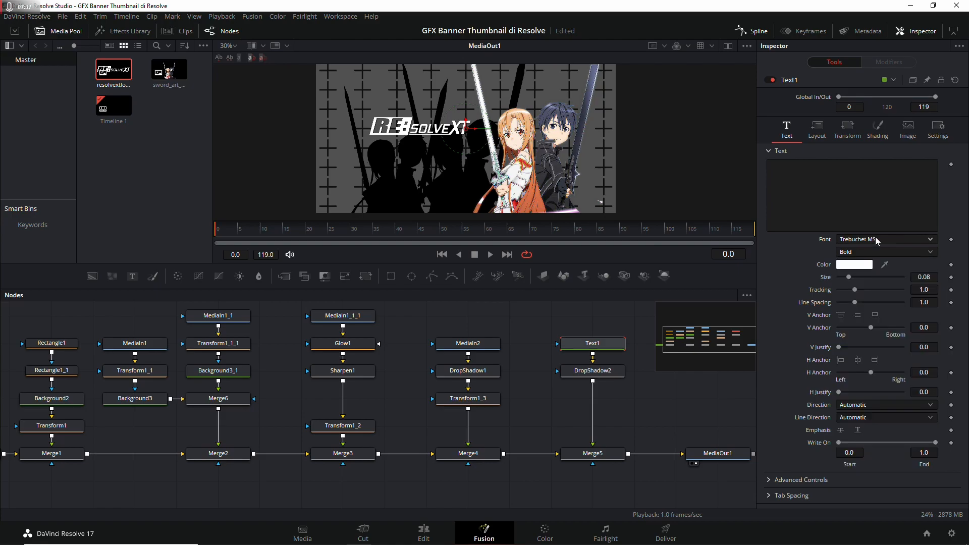
Enter "AMV - GMV - Tutorials" as the content of Text1
{"action": "left_click", "coordinate": [837, 188]}
{"action": "type", "text": "AM"}
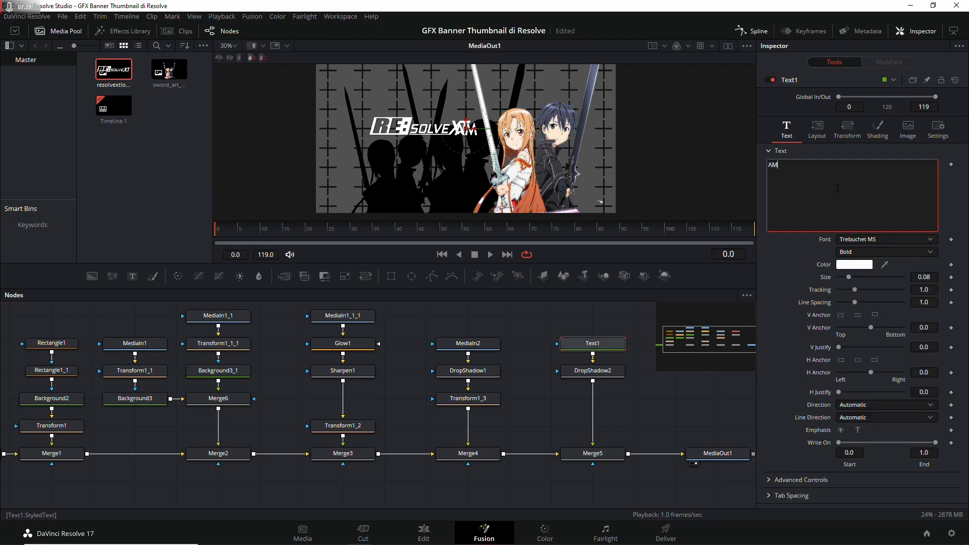
{"action": "type", "text": "V - GM"}
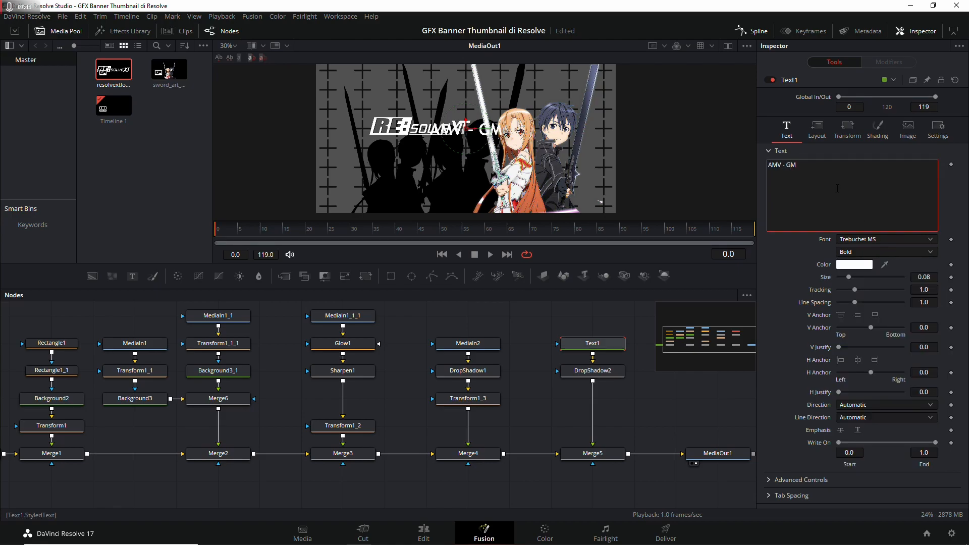
{"action": "type", "text": "V - T"}
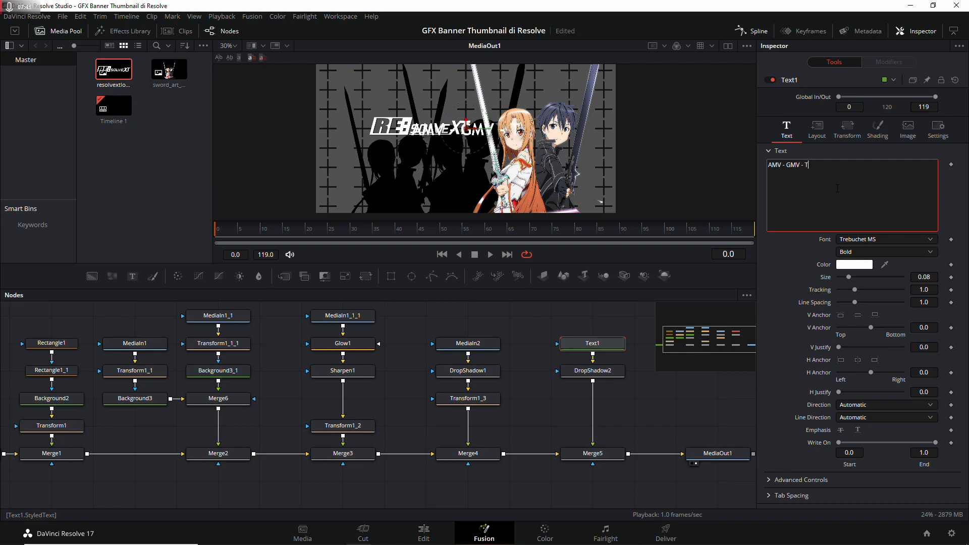
{"action": "type", "text": "utorials"}
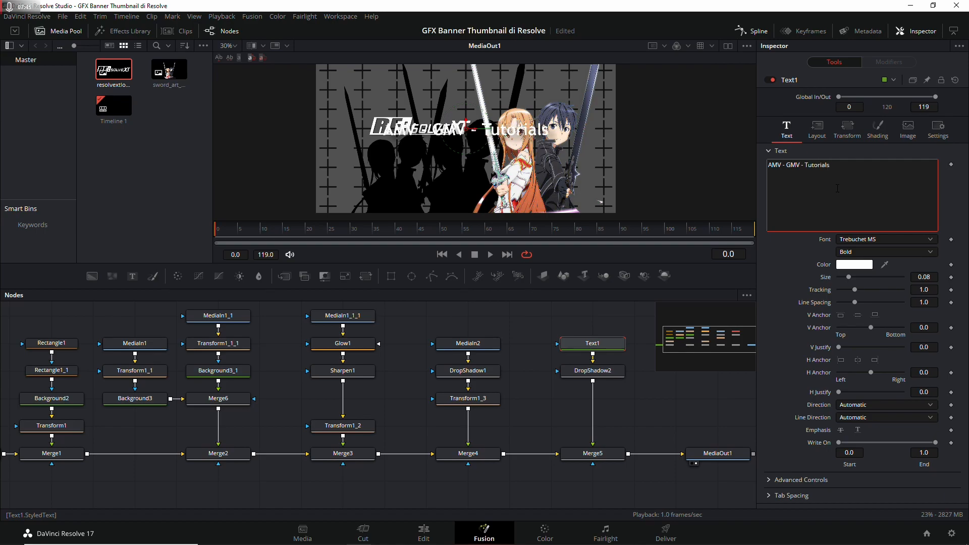
{"action": "left_click", "coordinate": [785, 281]}
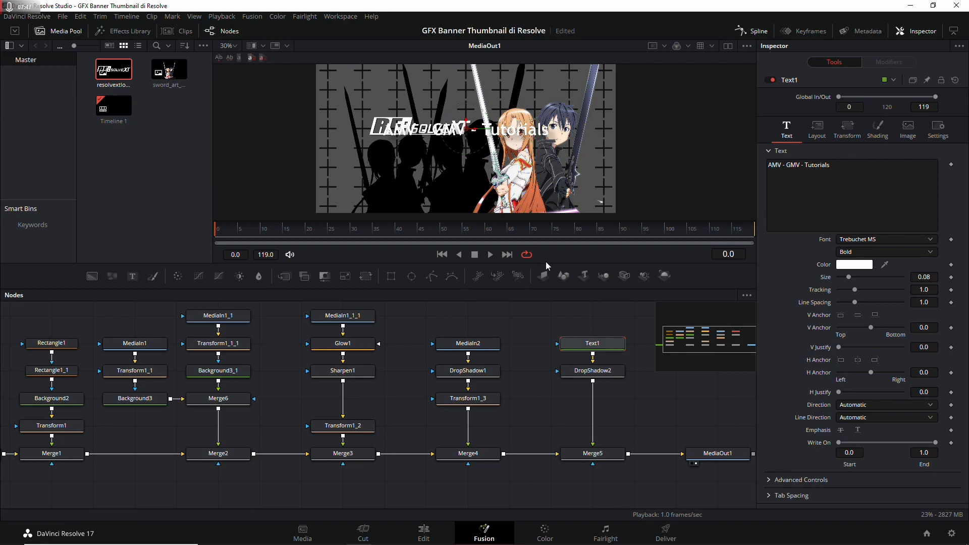
Add a Transform node after the text's Drop Shadow, reset its size to default, and move the text below the logo
{"action": "left_click", "coordinate": [593, 374]}
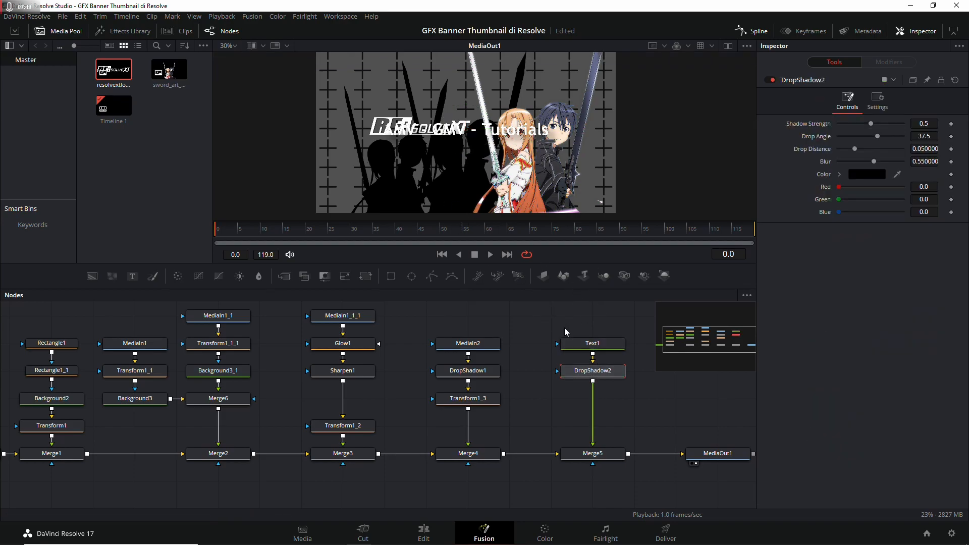
{"action": "left_click", "coordinate": [366, 276]}
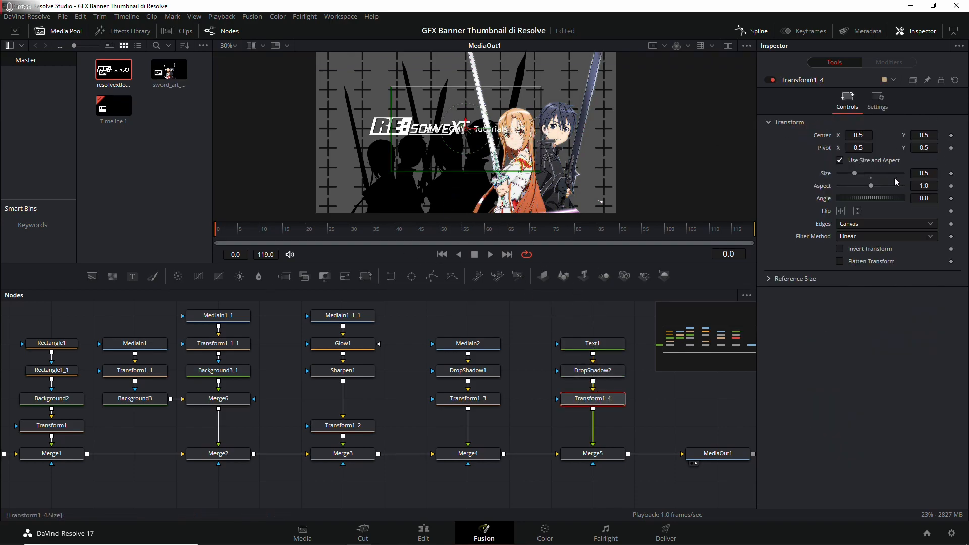
{"action": "left_click", "coordinate": [871, 178]}
{"action": "left_click_drag", "start_coordinate": [467, 124], "coordinate": [421, 155]}
Set the size of Text1 to 0.04 and move the text up closer beneath the logo
{"action": "left_click", "coordinate": [619, 343]}
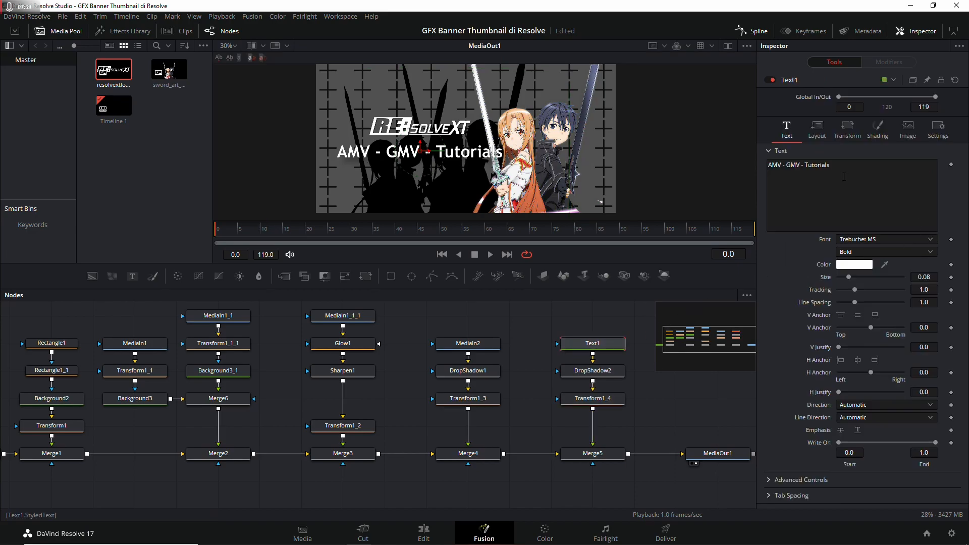
{"action": "left_click", "coordinate": [924, 276]}
{"action": "type", "text": "0.4"}
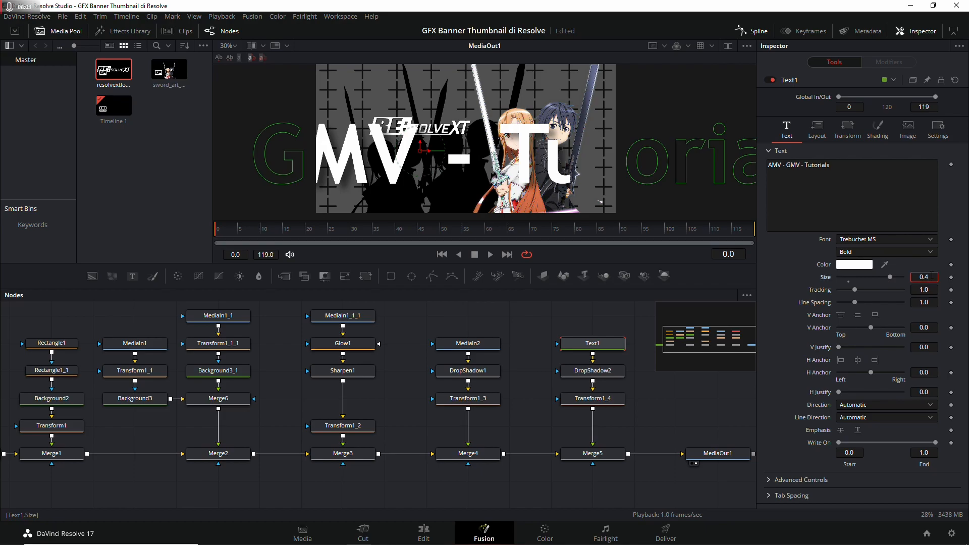
{"action": "type", "text": "4"}
{"action": "key", "text": "Return"}
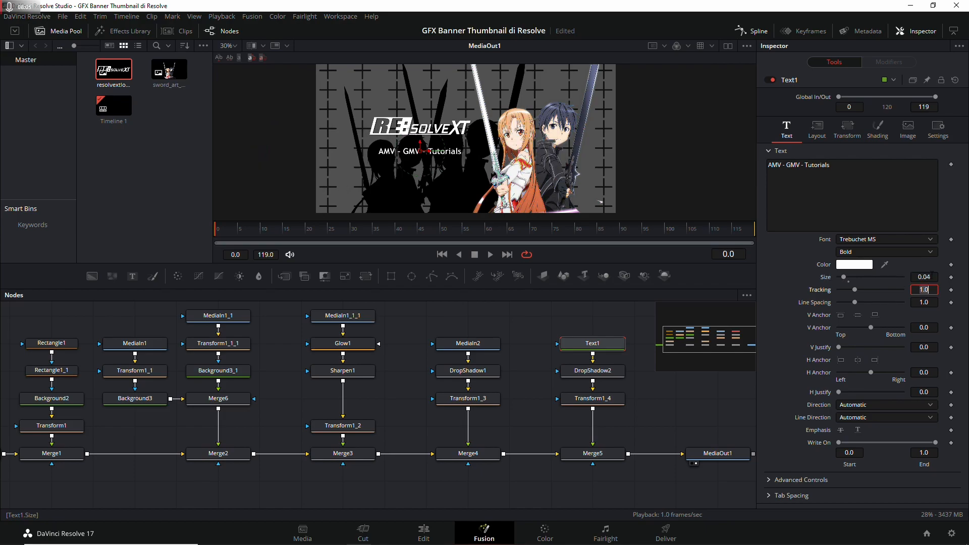
{"action": "scroll", "coordinate": [469, 94], "scroll_direction": "up", "scroll_amount": 3}
{"action": "left_click_drag", "start_coordinate": [402, 167], "coordinate": [402, 152]}
Enlarge the logo by setting the size of its Transform node, Transform1_3, to 0.4
{"action": "scroll", "coordinate": [528, 327], "scroll_direction": "down", "scroll_amount": 4}
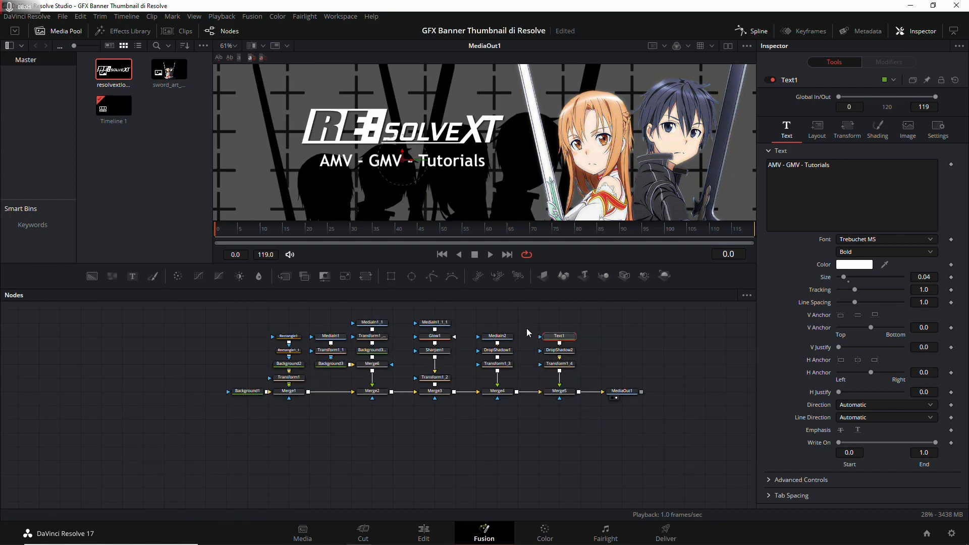
{"action": "left_click", "coordinate": [503, 338]}
{"action": "scroll", "coordinate": [535, 342], "scroll_direction": "up", "scroll_amount": 2}
{"action": "left_click", "coordinate": [482, 374]}
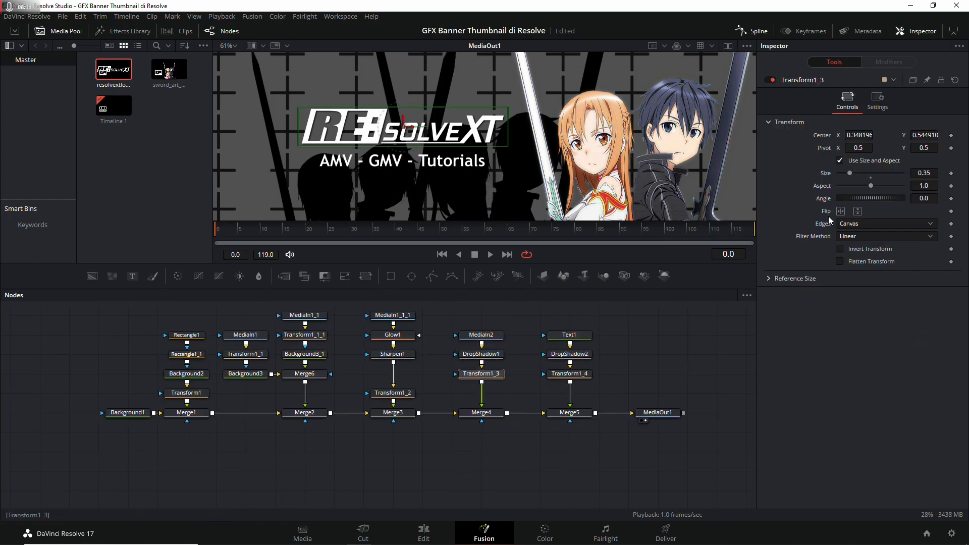
{"action": "left_click", "coordinate": [932, 173]}
{"action": "type", "text": "4"}
{"action": "key", "text": "Return"}
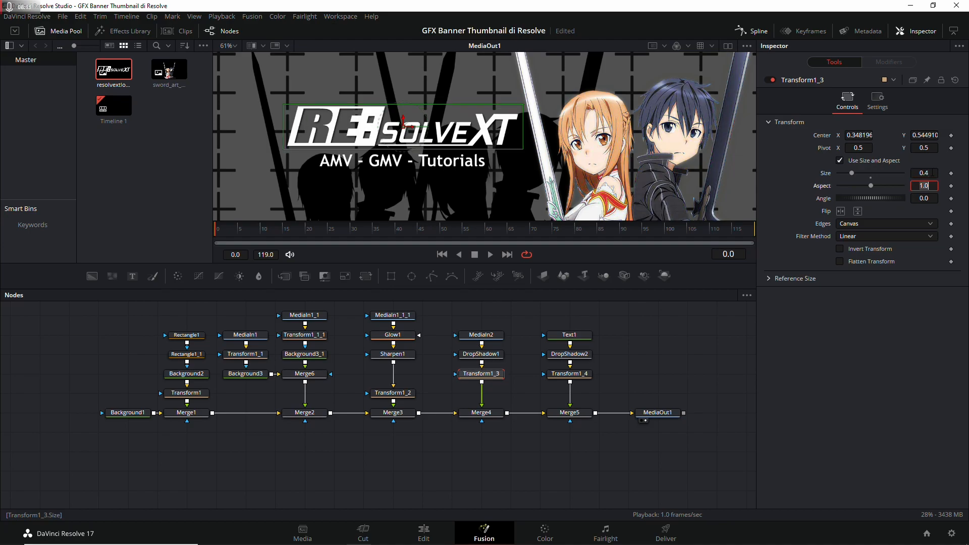
Raise the text shadow's Shadow Strength to about 0.906 and set its Drop Distance to 0.0035
{"action": "scroll", "coordinate": [515, 99], "scroll_direction": "down", "scroll_amount": 3}
{"action": "left_click_drag", "start_coordinate": [565, 121], "coordinate": [514, 135]}
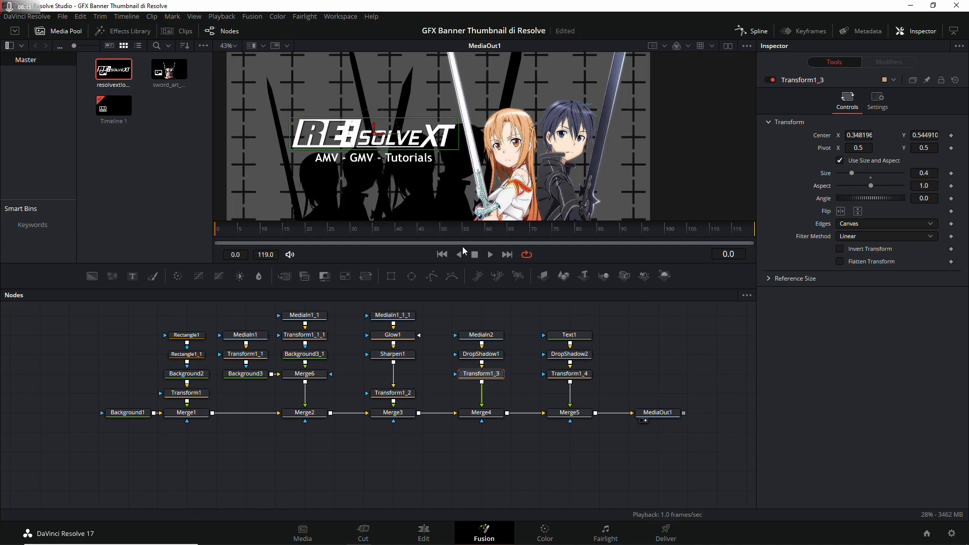
{"action": "left_click", "coordinate": [581, 354]}
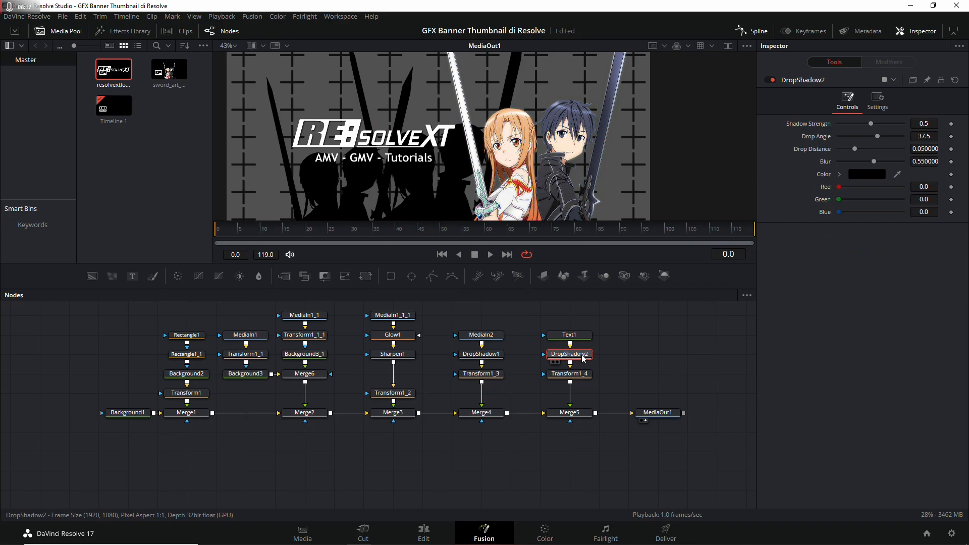
{"action": "left_click", "coordinate": [587, 378]}
{"action": "left_click", "coordinate": [570, 335]}
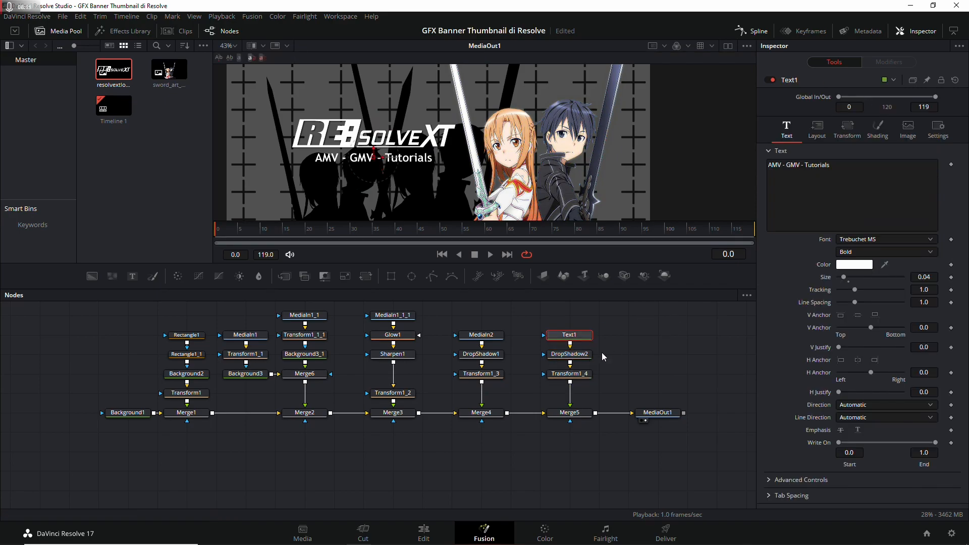
{"action": "scroll", "coordinate": [385, 168], "scroll_direction": "up", "scroll_amount": 5}
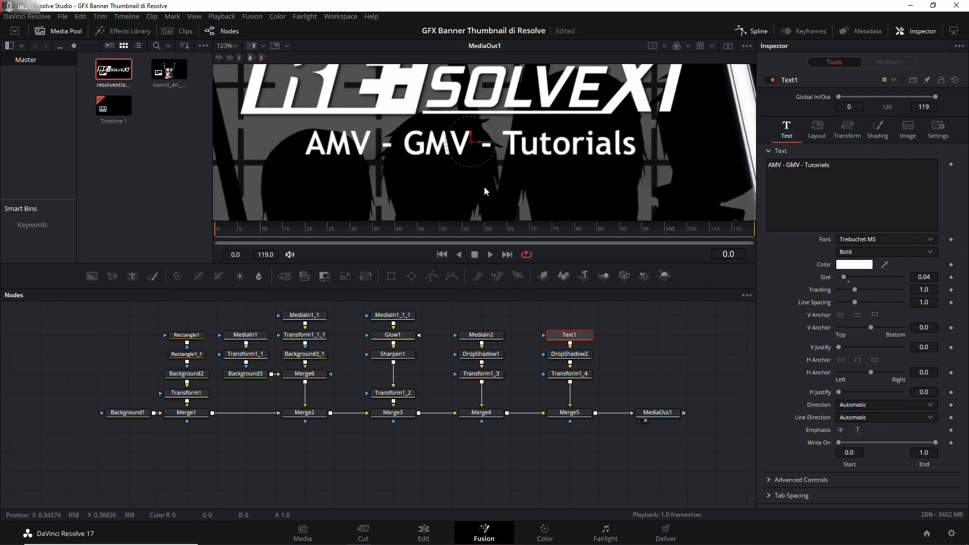
{"action": "left_click", "coordinate": [569, 373]}
{"action": "left_click", "coordinate": [570, 354]}
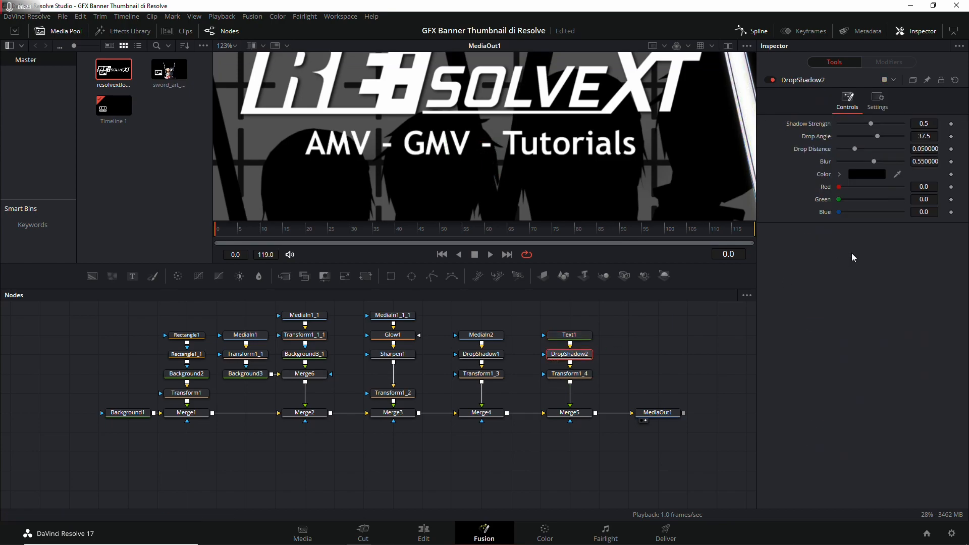
{"action": "left_click_drag", "start_coordinate": [870, 123], "coordinate": [896, 124]}
{"action": "mouse_move", "coordinate": [854, 149]}
{"action": "left_mouse_down"}
{"action": "mouse_move", "coordinate": [895, 148]}
{"action": "mouse_move", "coordinate": [859, 146]}
{"action": "mouse_move", "coordinate": [837, 160]}
{"action": "mouse_move", "coordinate": [845, 165]}
{"action": "mouse_move", "coordinate": [852, 148]}
{"action": "mouse_move", "coordinate": [841, 147]}
{"action": "left_mouse_up"}
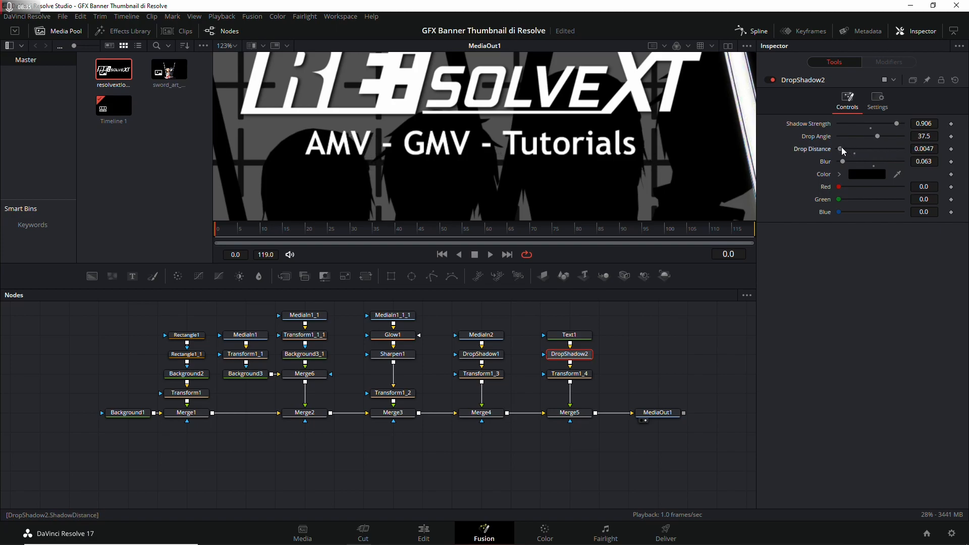
{"action": "left_click", "coordinate": [926, 149]}
{"action": "type", "text": "0.0035"}
{"action": "key", "text": "Tab"}
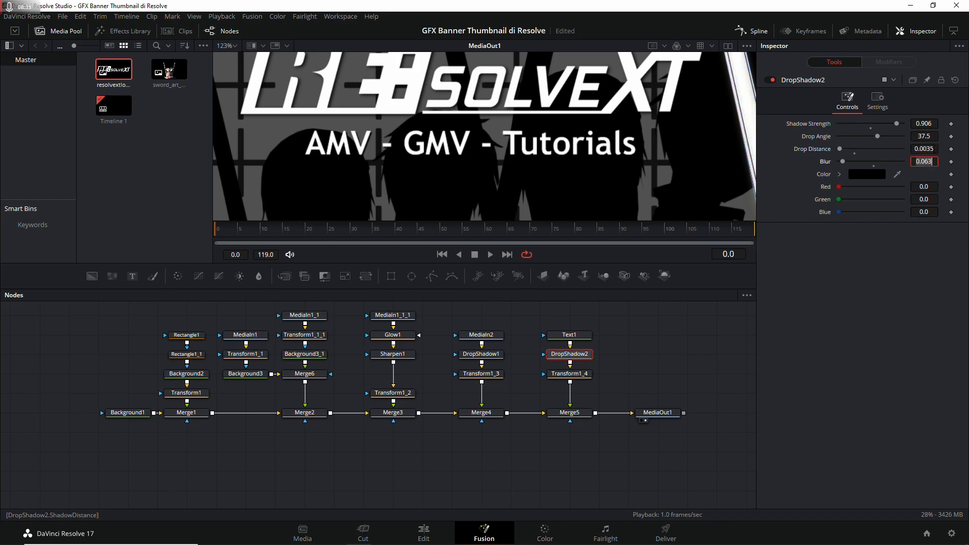
Set the text shadow's Blur to 0.3 and its Shadow Strength to 0.75
{"action": "left_click_drag", "start_coordinate": [843, 160], "coordinate": [858, 163]}
{"action": "left_click", "coordinate": [931, 161]}
{"action": "type", "text": "0.3"}
{"action": "key", "text": "Tab"}
{"action": "left_click", "coordinate": [932, 124]}
{"action": "key", "text": "ctrl+a"}
{"action": "type", "text": ".78"}
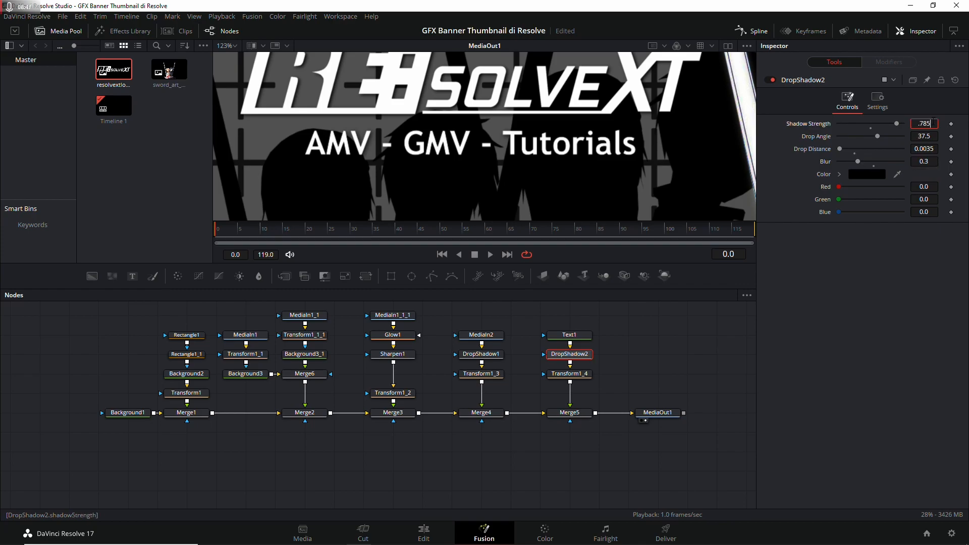
{"action": "key", "text": "Tab"}
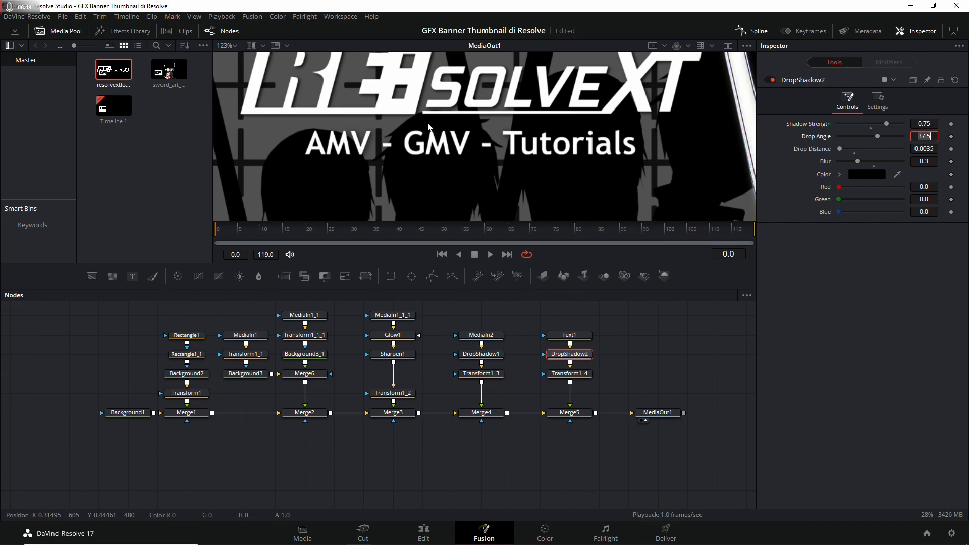
Check the finished logo and text shadow against the whole banner and save the project
{"action": "key", "text": "ctrl+f"}
{"action": "left_click", "coordinate": [450, 129]}
{"action": "scroll", "coordinate": [469, 136], "scroll_direction": "down", "scroll_amount": 2}
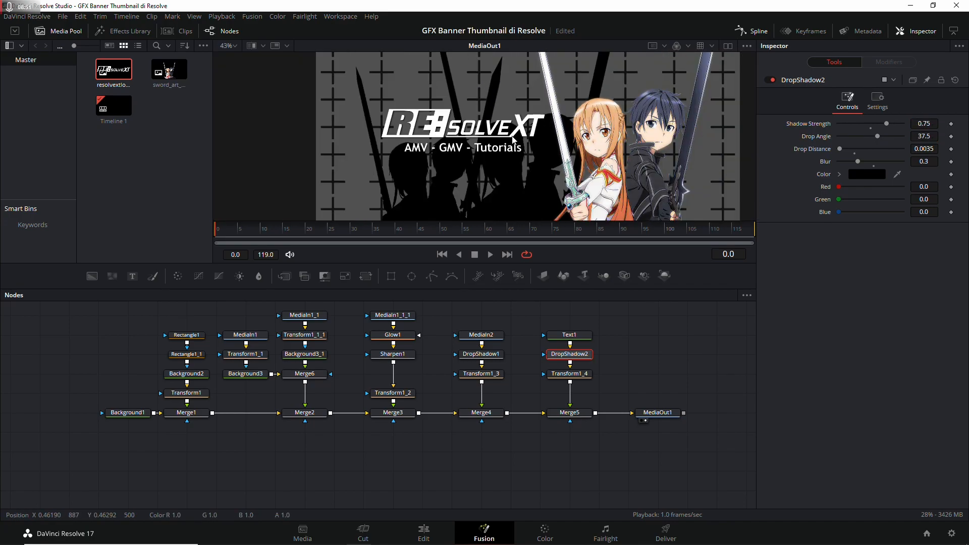
{"action": "left_click_drag", "start_coordinate": [584, 134], "coordinate": [519, 152]}
{"action": "scroll", "coordinate": [496, 138], "scroll_direction": "down", "scroll_amount": 1}
{"action": "key", "text": "ctrl+s"}
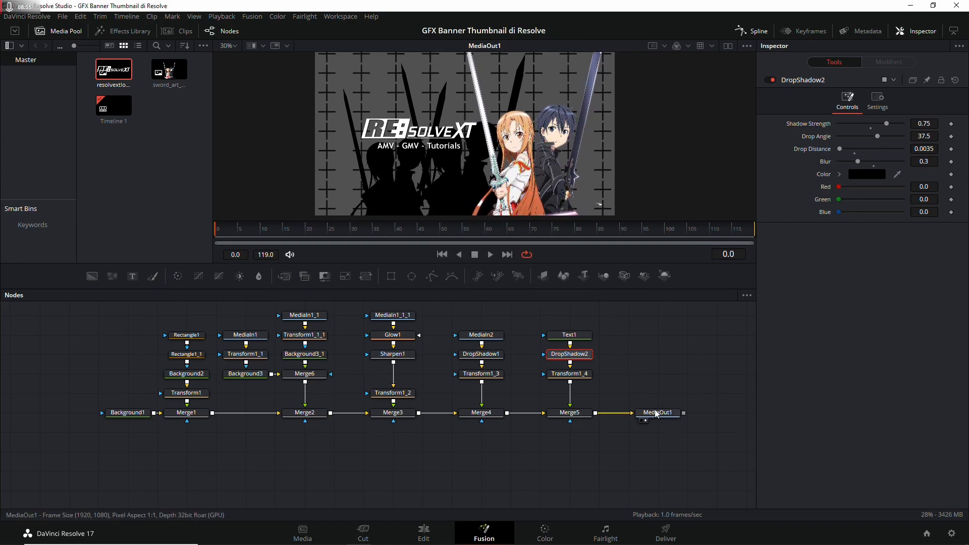
Move MediaOut1 away from Merge5 and insert a Directional Blur node between them
{"action": "left_click_drag", "start_coordinate": [657, 412], "coordinate": [686, 412]}
{"action": "left_click", "coordinate": [573, 415]}
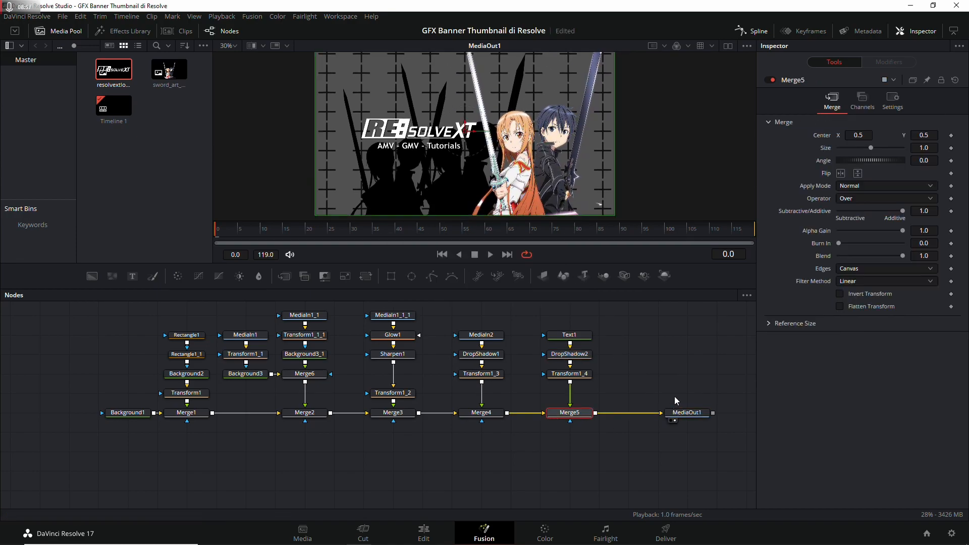
{"action": "key", "text": "shift+space"}
{"action": "type", "text": "direc"}
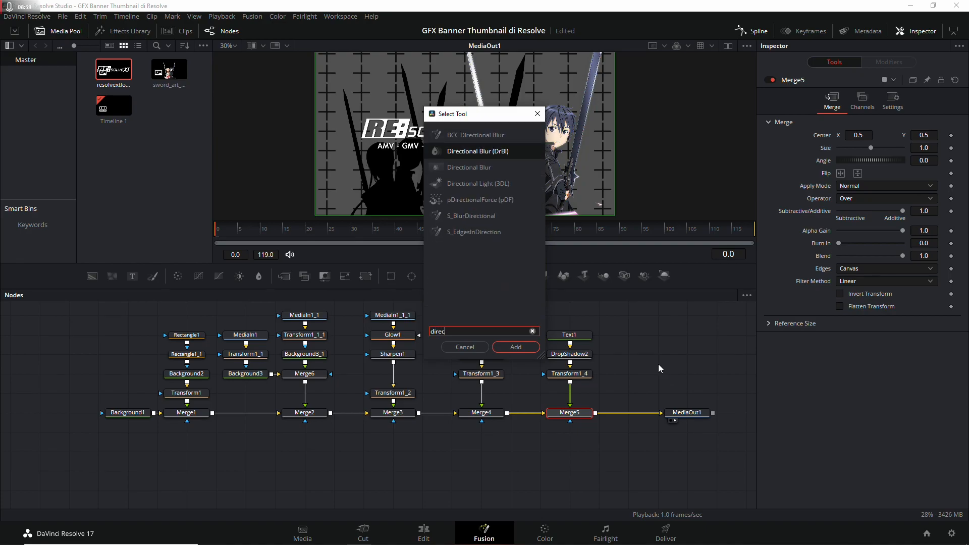
{"action": "key", "text": "Return"}
Restrict which colour channels the Directional Blur processes and set its Length to 0.01
{"action": "left_click", "coordinate": [878, 100]}
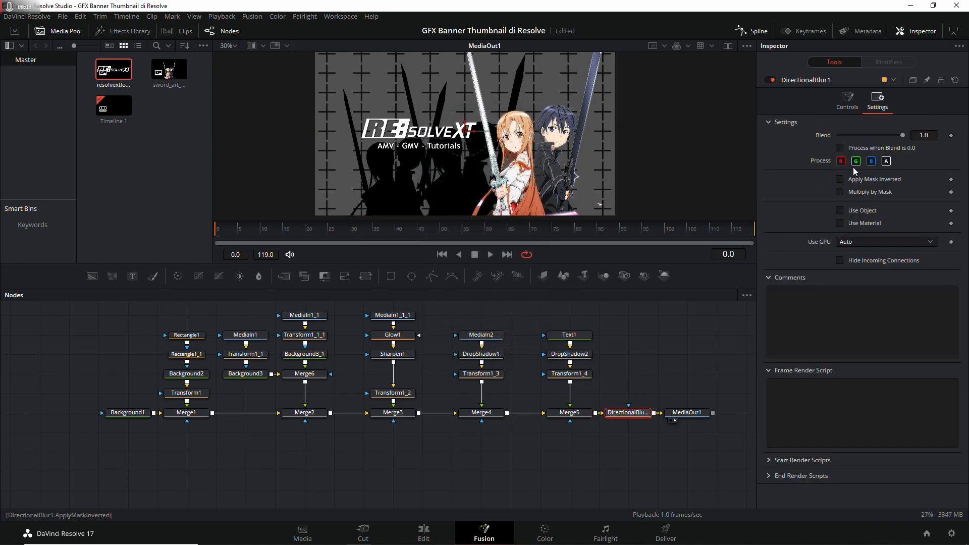
{"action": "left_click", "coordinate": [848, 101]}
{"action": "left_click", "coordinate": [932, 148]}
{"action": "left_click_drag", "start_coordinate": [870, 149], "coordinate": [880, 151]}
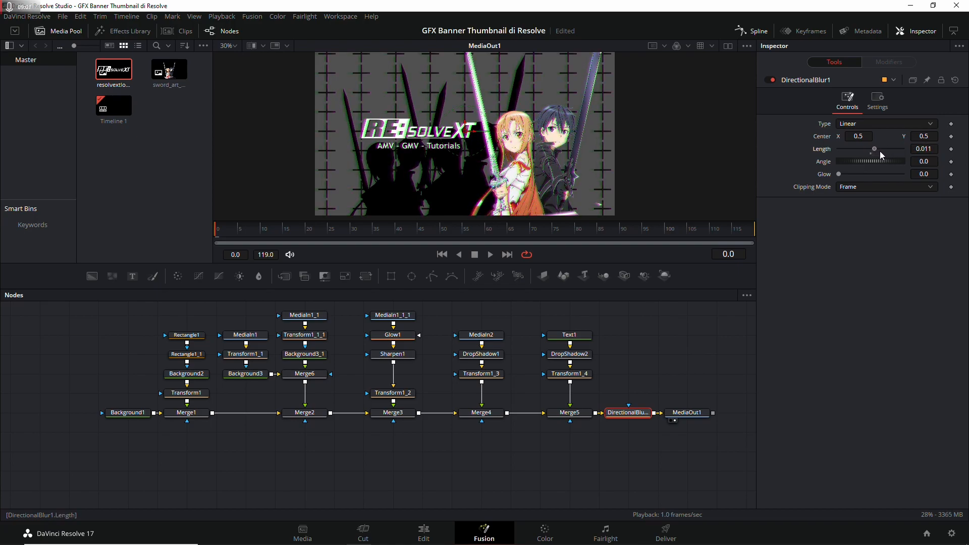
{"action": "left_click", "coordinate": [932, 149]}
{"action": "key", "text": "Tab"}
Save the project with the Directional Blur applied to the banner
{"action": "scroll", "coordinate": [517, 144], "scroll_direction": "up", "scroll_amount": 5}
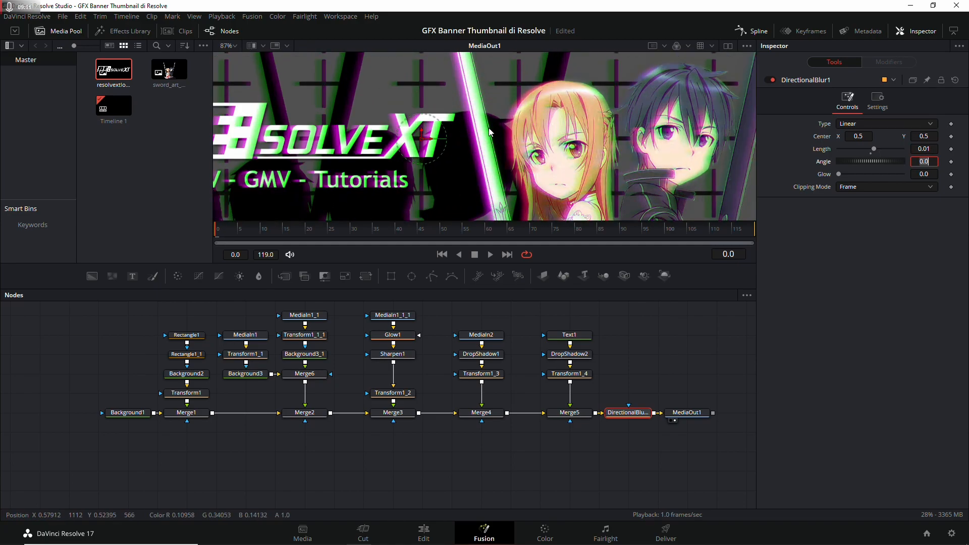
{"action": "scroll", "coordinate": [555, 129], "scroll_direction": "down", "scroll_amount": 4}
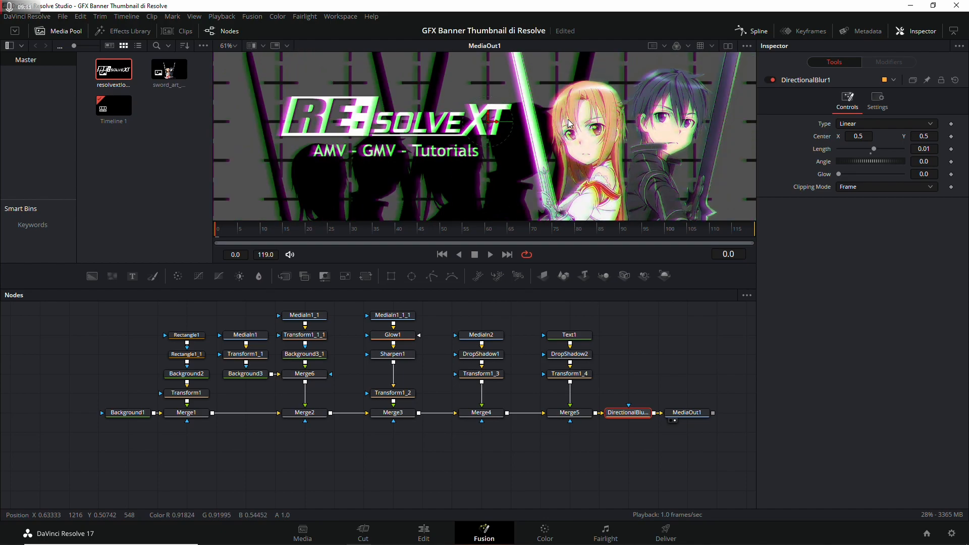
{"action": "key", "text": "ctrl+s"}
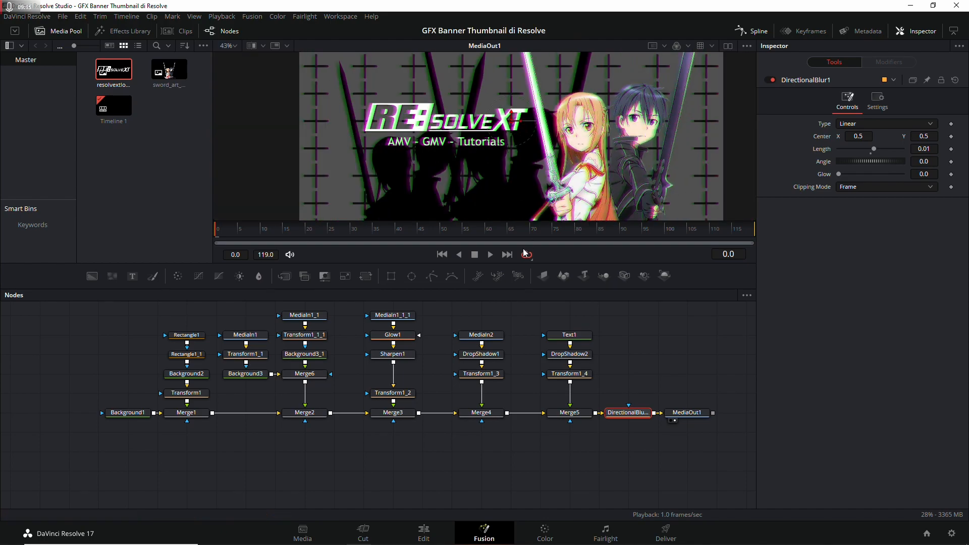
Paste a copy of DirectionalBlur1 between it and MediaOut1 and set the copy's Length to -0.01
{"action": "left_click", "coordinate": [671, 414]}
{"action": "scroll", "coordinate": [689, 392], "scroll_direction": "down", "scroll_amount": 1}
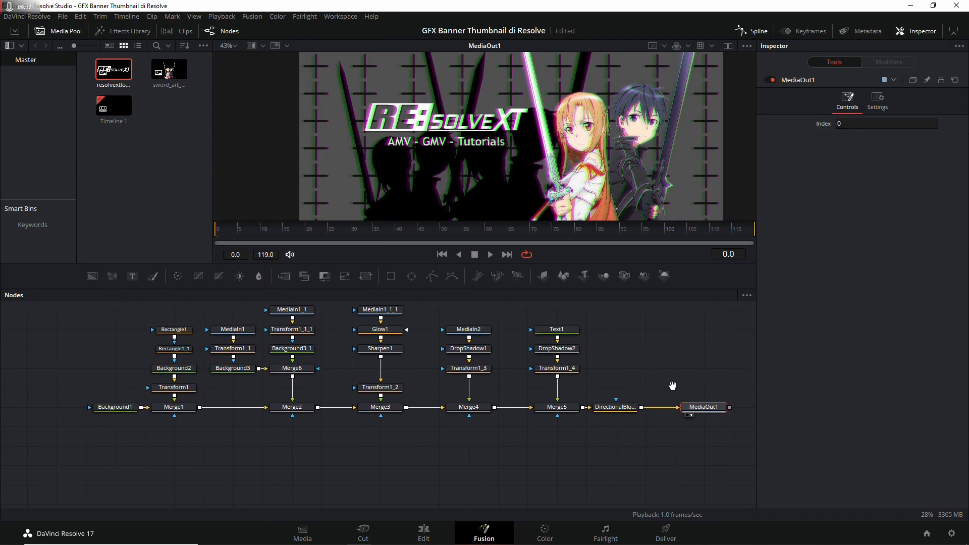
{"action": "scroll", "coordinate": [659, 364], "scroll_direction": "up", "scroll_amount": 2}
{"action": "left_click", "coordinate": [589, 421]}
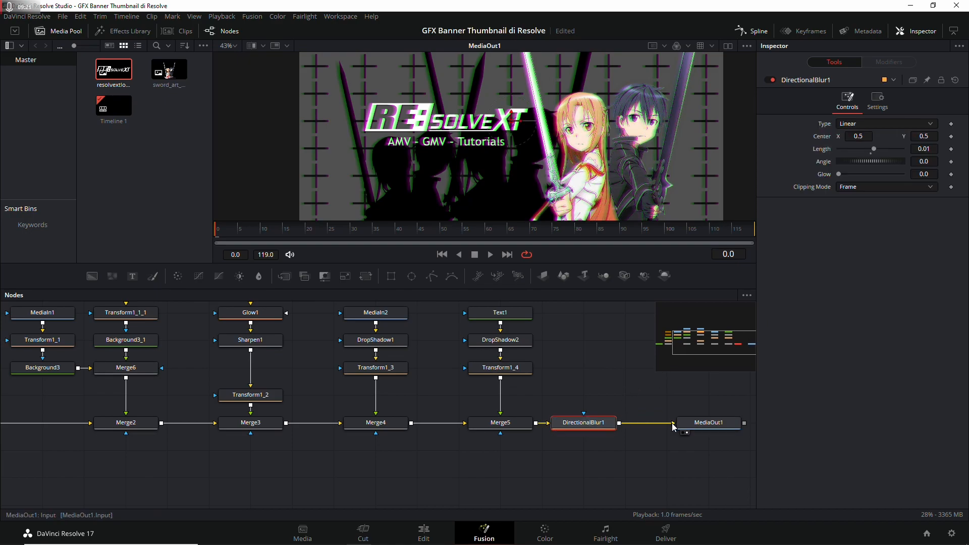
{"action": "key", "text": "ctrl+v"}
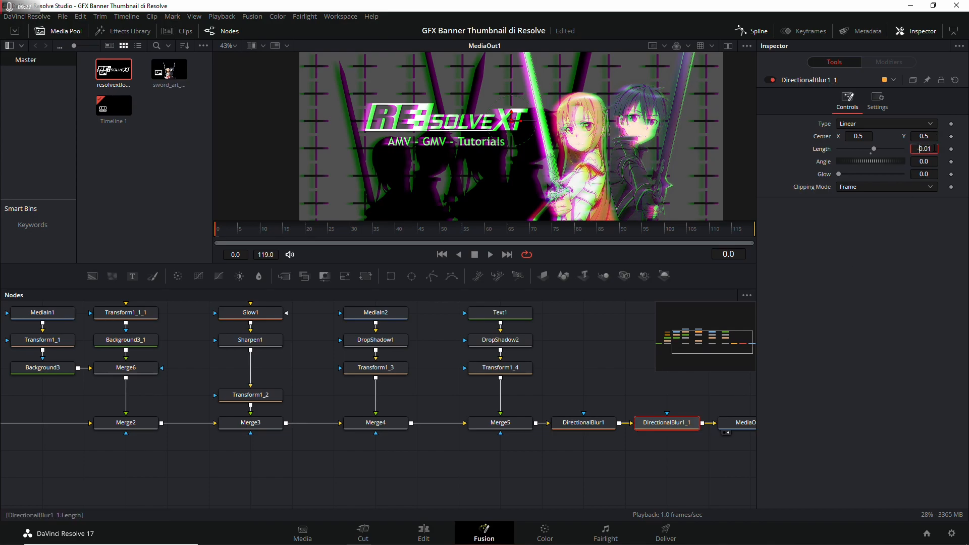
{"action": "key", "text": "Tab"}
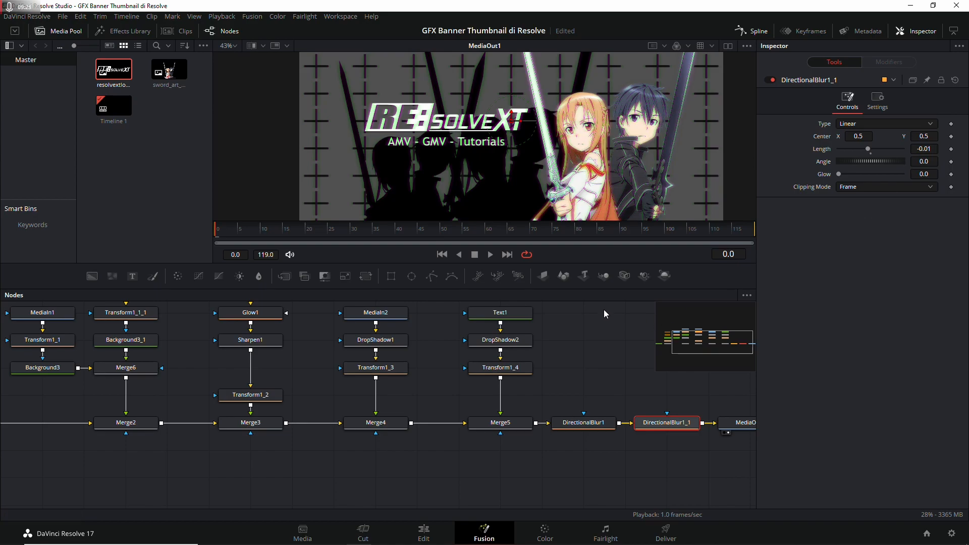
Try a Length of -0.025 on DirectionalBlur1_1
{"action": "scroll", "coordinate": [566, 127], "scroll_direction": "up", "scroll_amount": 4}
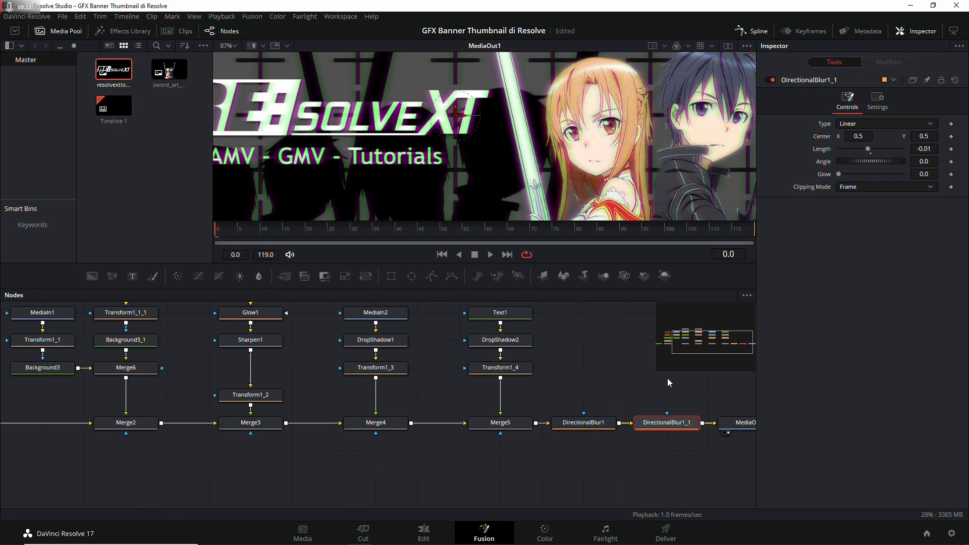
{"action": "left_click", "coordinate": [933, 149]}
{"action": "type", "text": "5"}
{"action": "left_click", "coordinate": [936, 161]}
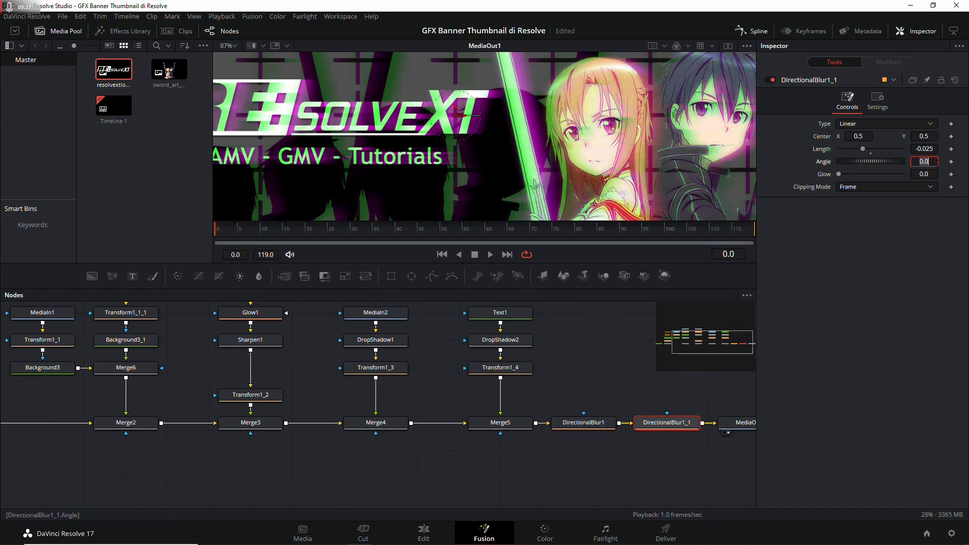
Set the Length of DirectionalBlur1_1 to -0.0125 and the Length of DirectionalBlur1 to 0.0125
{"action": "left_click", "coordinate": [935, 148]}
{"action": "type", "text": "5"}
{"action": "key", "text": "Tab"}
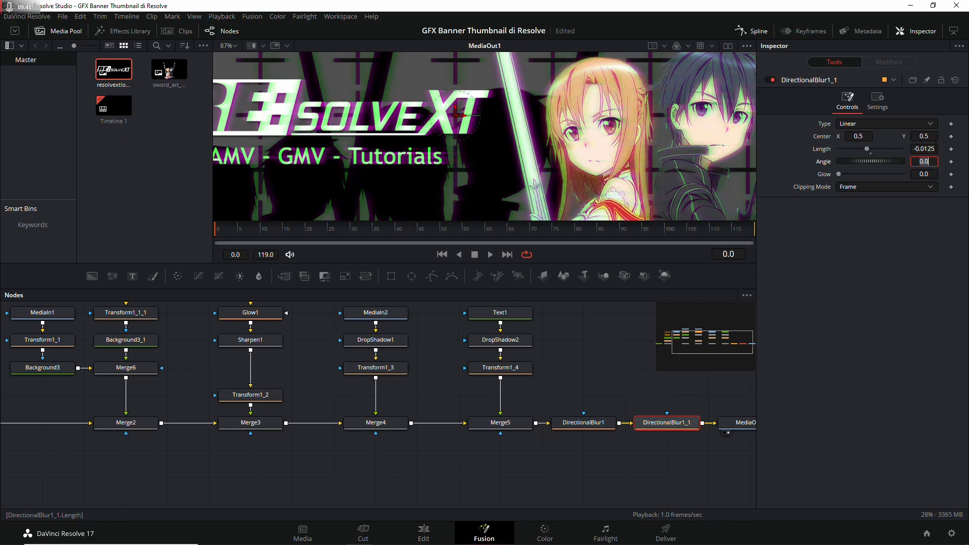
{"action": "left_click", "coordinate": [584, 422]}
{"action": "left_click", "coordinate": [931, 149]}
{"action": "type", "text": "25"}
{"action": "key", "text": "Tab"}
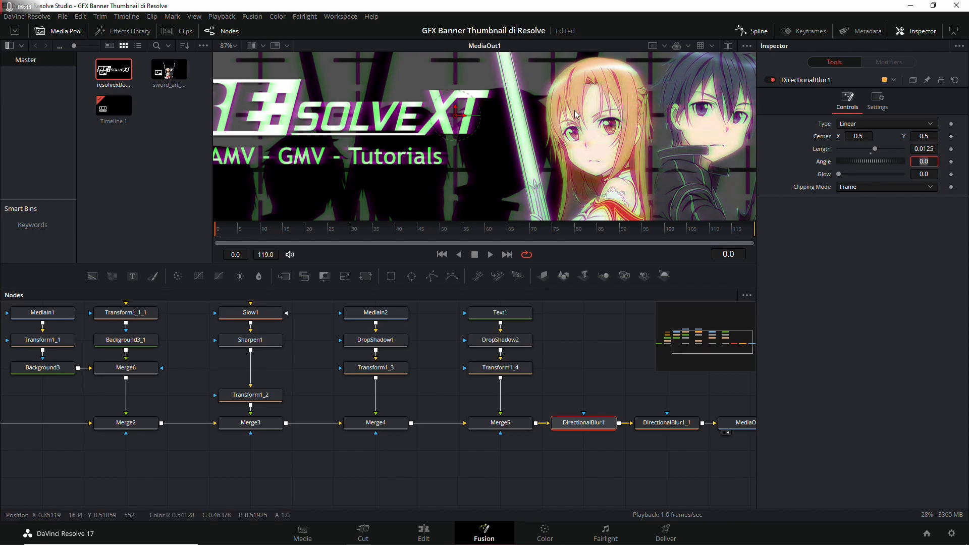
Examine the colour-split blur on the characters and logo up close, and look over the whole banner and node tree
{"action": "scroll", "coordinate": [569, 115], "scroll_direction": "down", "scroll_amount": 2}
{"action": "scroll", "coordinate": [569, 115], "scroll_direction": "up", "scroll_amount": 3}
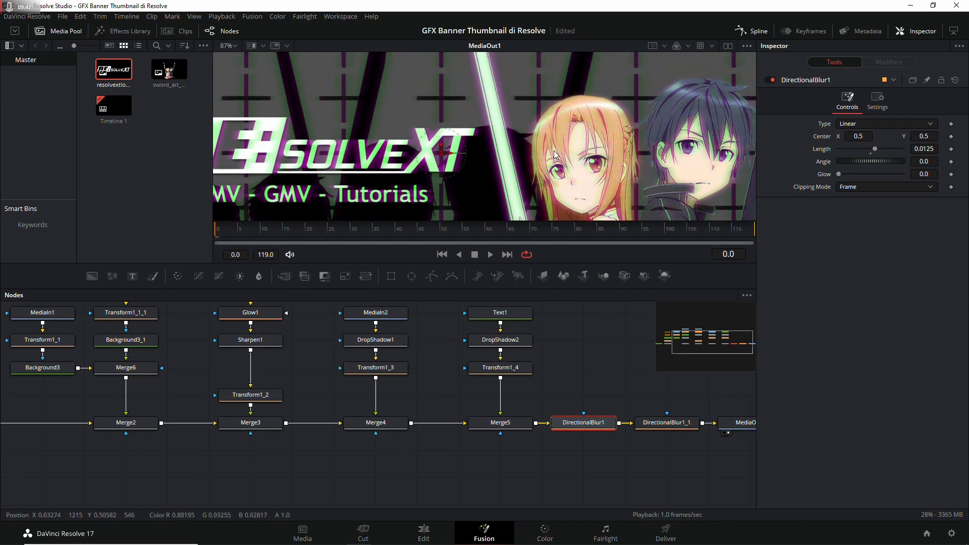
{"action": "scroll", "coordinate": [626, 156], "scroll_direction": "down", "scroll_amount": 4}
{"action": "left_click_drag", "start_coordinate": [626, 157], "coordinate": [582, 116]}
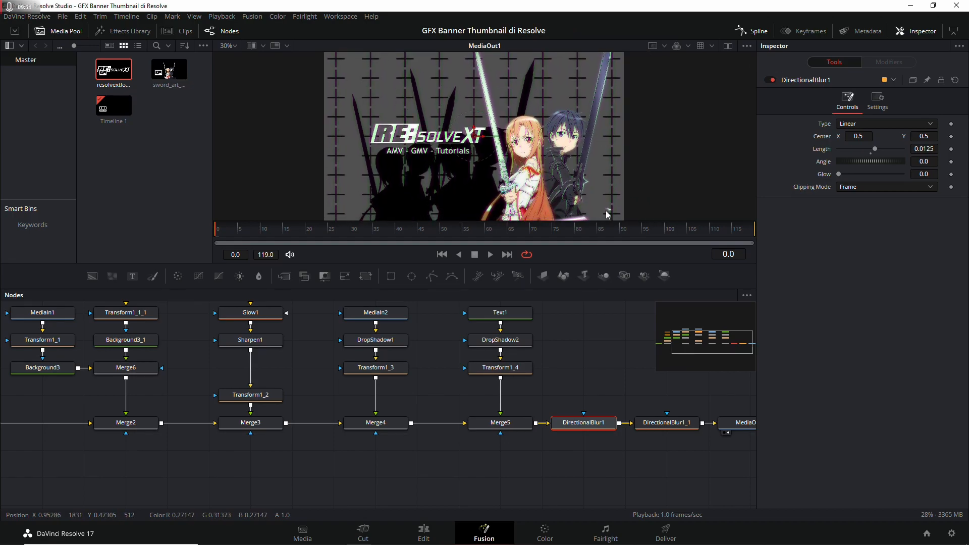
{"action": "mouse_move", "coordinate": [610, 374]}
{"action": "left_mouse_down"}
{"action": "mouse_move", "coordinate": [570, 390]}
{"action": "mouse_move", "coordinate": [594, 380]}
{"action": "left_mouse_up"}
{"action": "scroll", "coordinate": [593, 376], "scroll_direction": "down", "scroll_amount": 2}
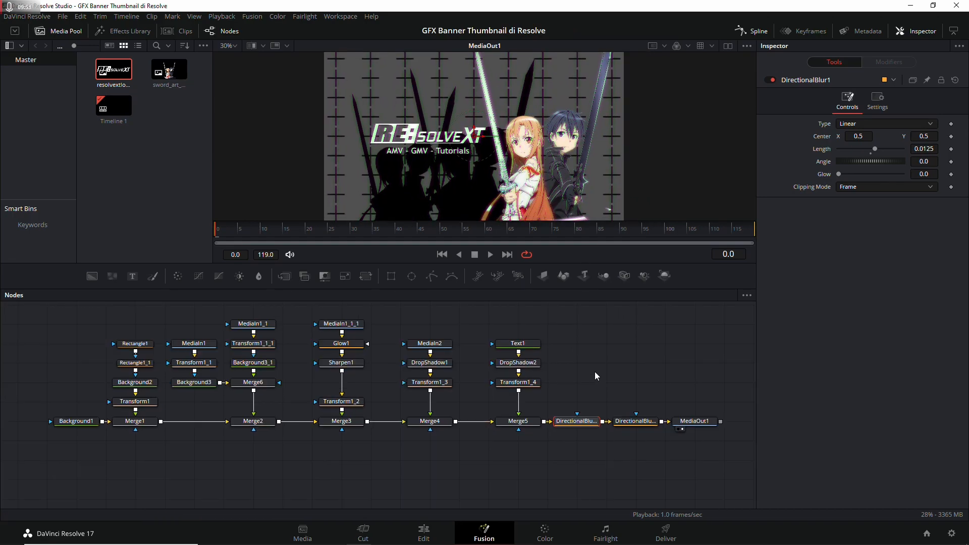
{"action": "scroll", "coordinate": [631, 343], "scroll_direction": "down", "scroll_amount": 1}
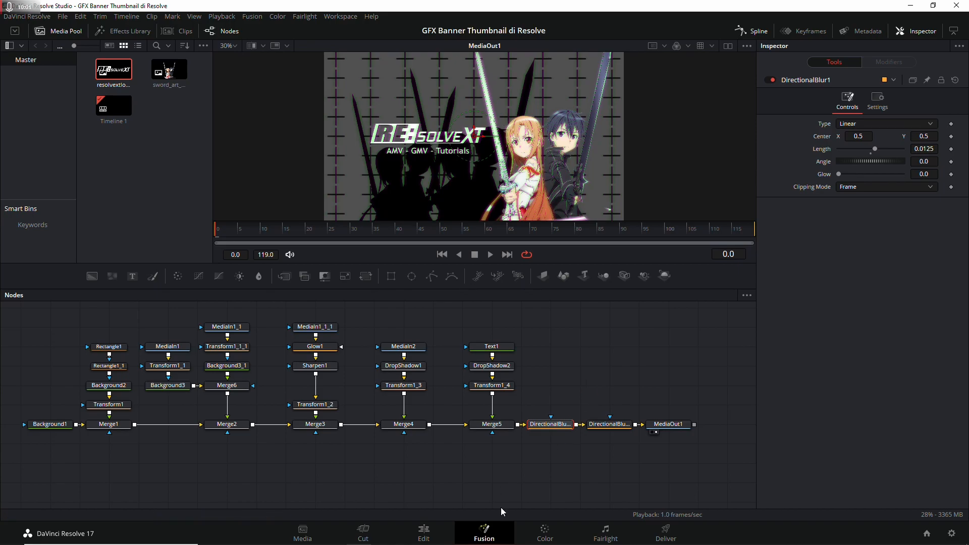
Grab a still of the finished banner frame on the Color page
{"action": "left_click", "coordinate": [545, 532]}
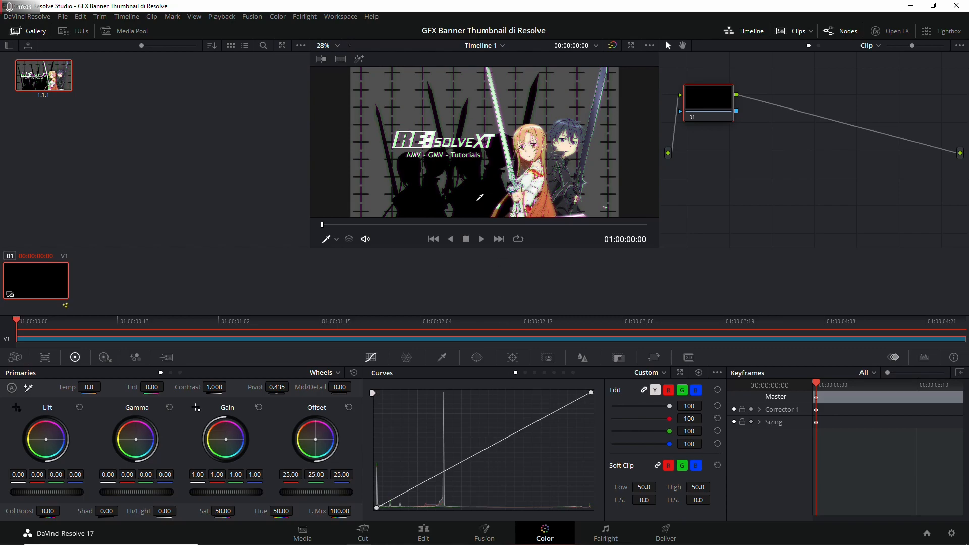
{"action": "right_click", "coordinate": [529, 124]}
{"action": "left_click", "coordinate": [560, 133]}
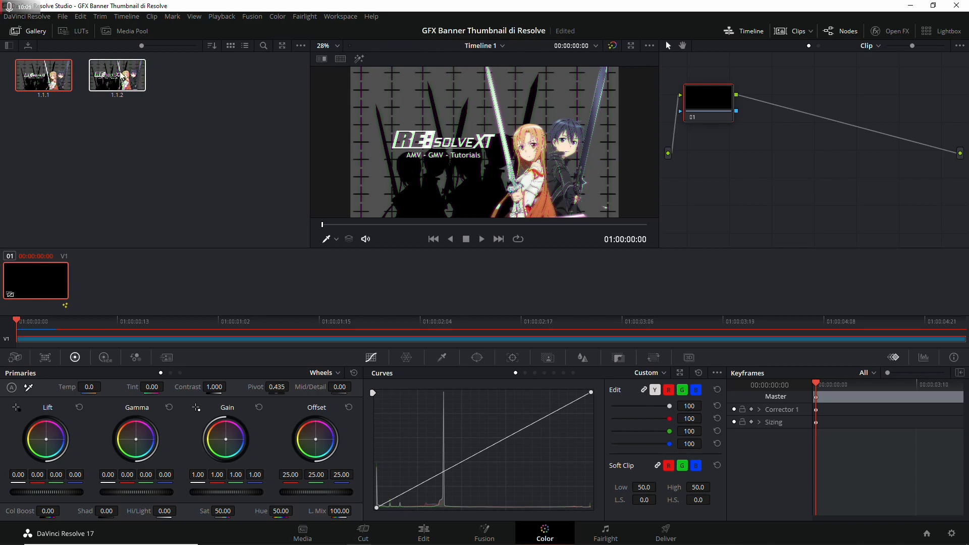
Export the newly grabbed still to the davinci project folder as a JPEG named Thumbnail_Iseng_isengan
{"action": "right_click", "coordinate": [121, 76]}
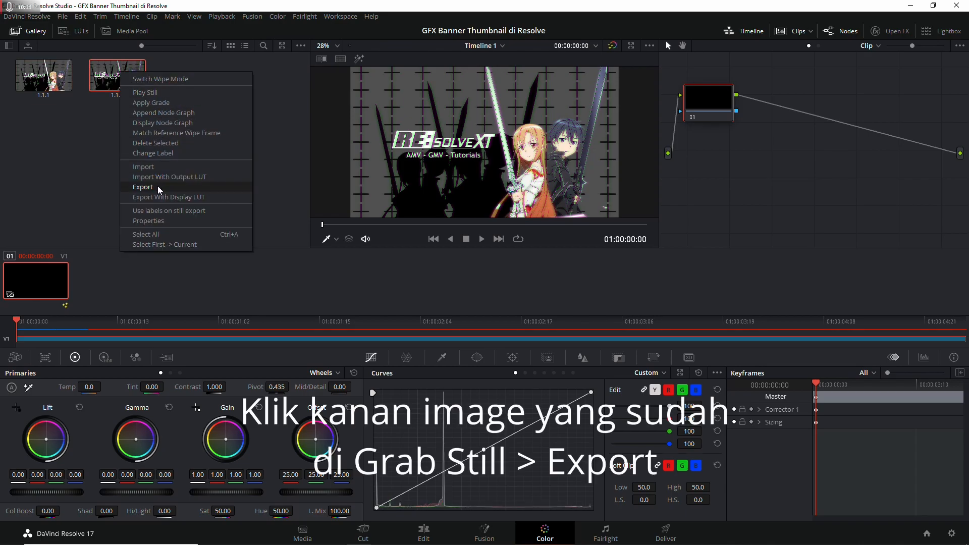
{"action": "left_click", "coordinate": [143, 186]}
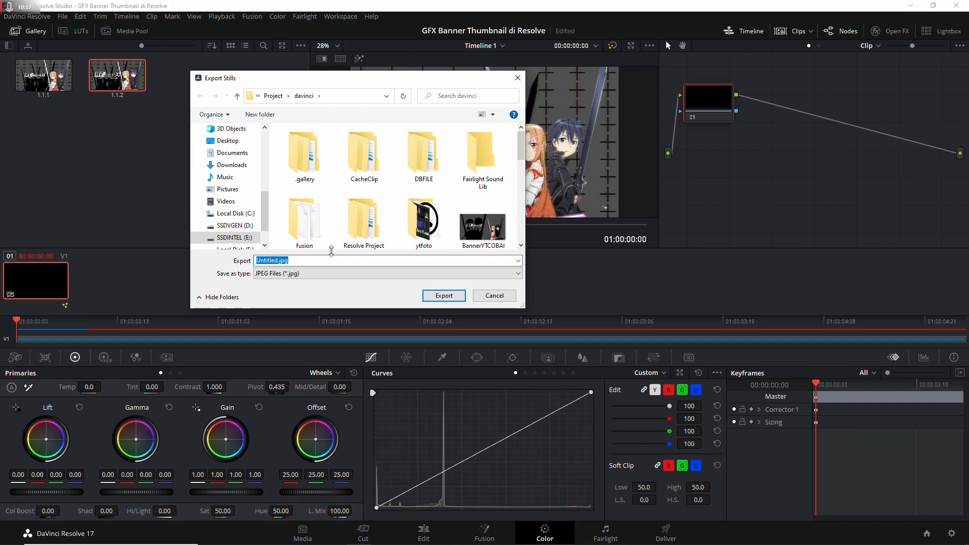
{"action": "type", "text": "Thumbna"}
{"action": "type", "text": "il"}
{"action": "type", "text": "bang"}
{"action": "key", "text": "BackSpace"}
{"action": "key", "text": "BackSpace"}
{"action": "key", "text": "BackSpace"}
{"action": "key", "text": "BackSpace"}
{"action": "type", "text": "_Iseng_isengan"}
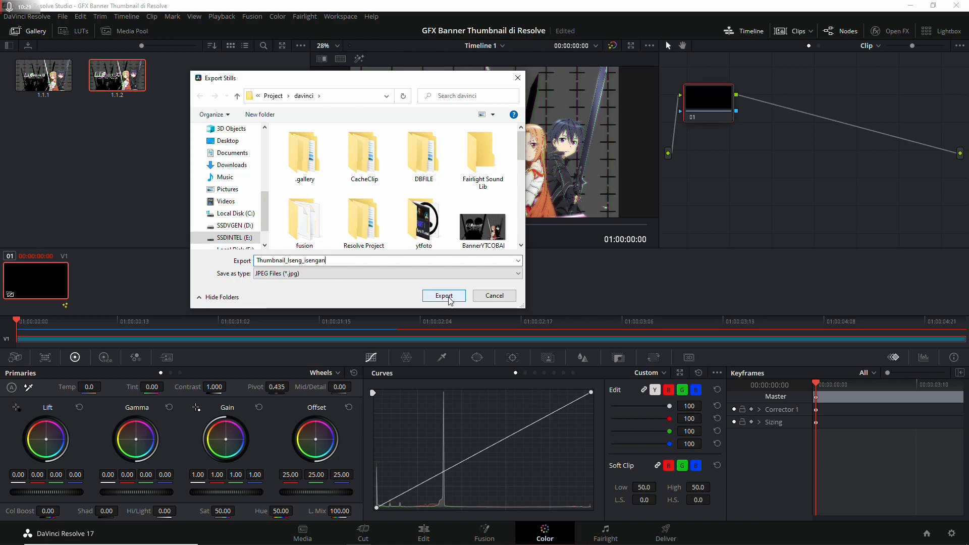
{"action": "left_click", "coordinate": [427, 273]}
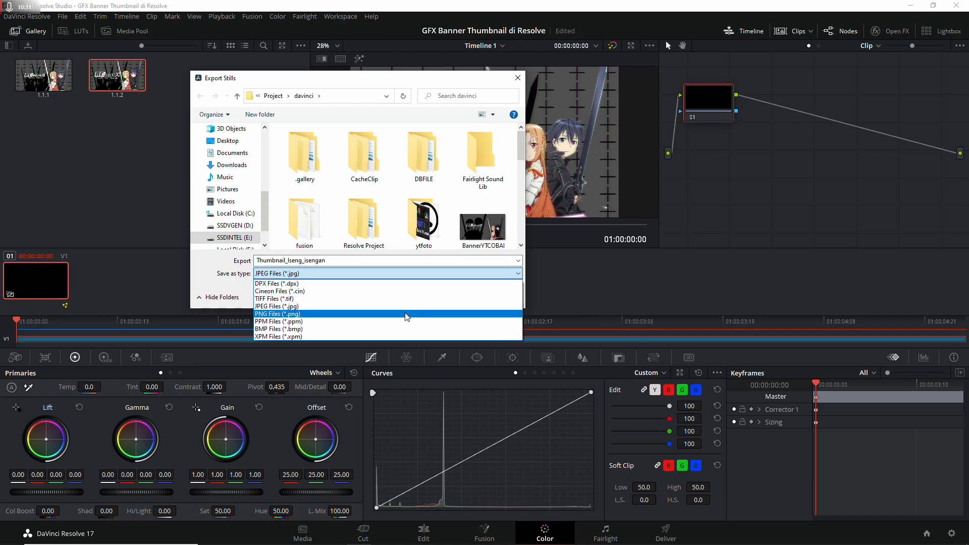
{"action": "left_click", "coordinate": [408, 308]}
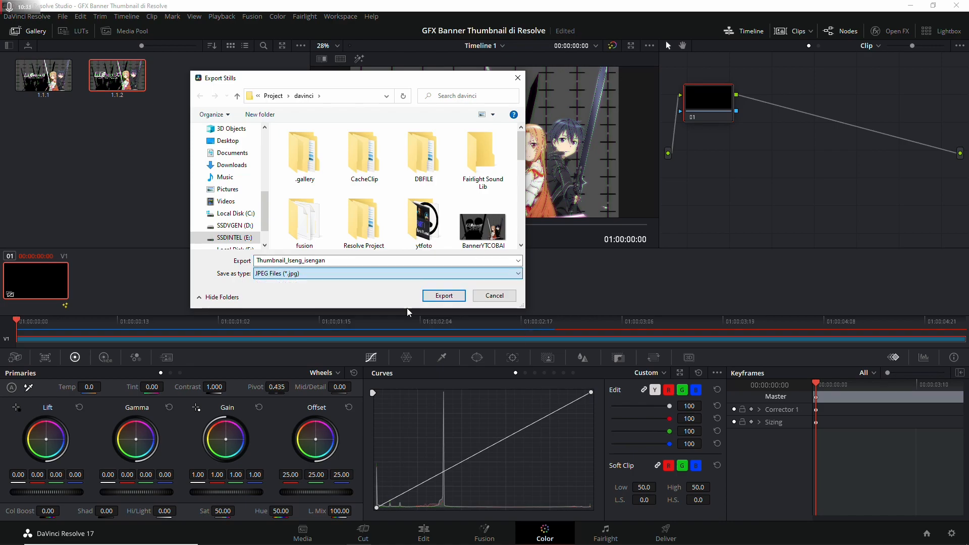
{"action": "left_click", "coordinate": [445, 296]}
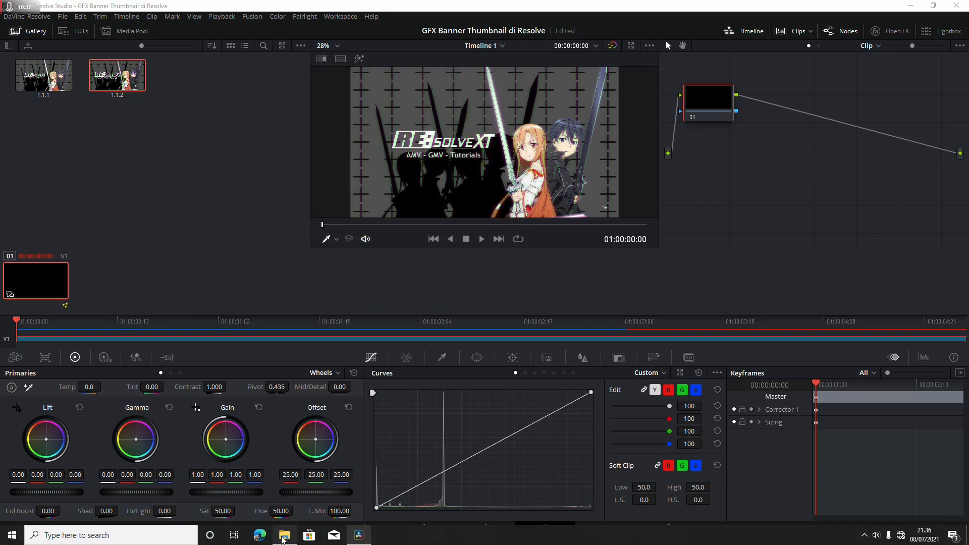
Switch to File Explorer and view the exported Thumbnail_Iseng_isengan JPG from the Project\davinci folder on drive E
{"action": "left_click", "coordinate": [273, 535]}
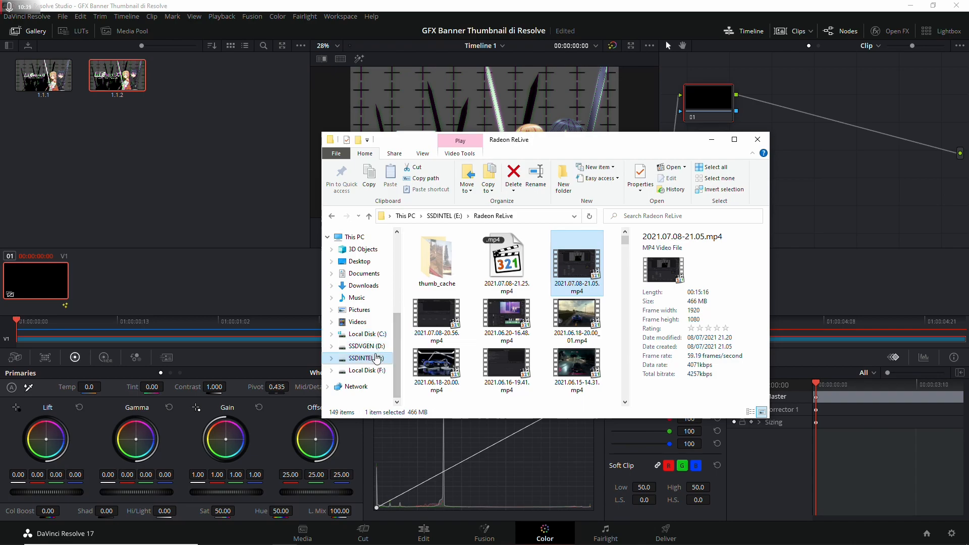
{"action": "left_click", "coordinate": [366, 358]}
{"action": "double_click", "coordinate": [431, 380]}
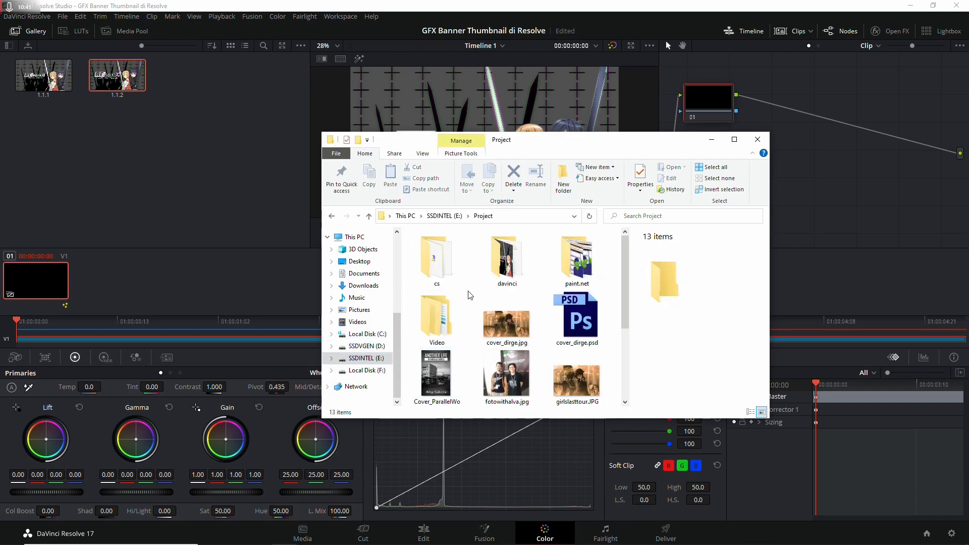
{"action": "double_click", "coordinate": [506, 260]}
{"action": "left_click", "coordinate": [506, 302]}
{"action": "key", "text": "t"}
{"action": "key", "text": "Down"}
{"action": "key", "text": "Down"}
{"action": "key", "text": "Return"}
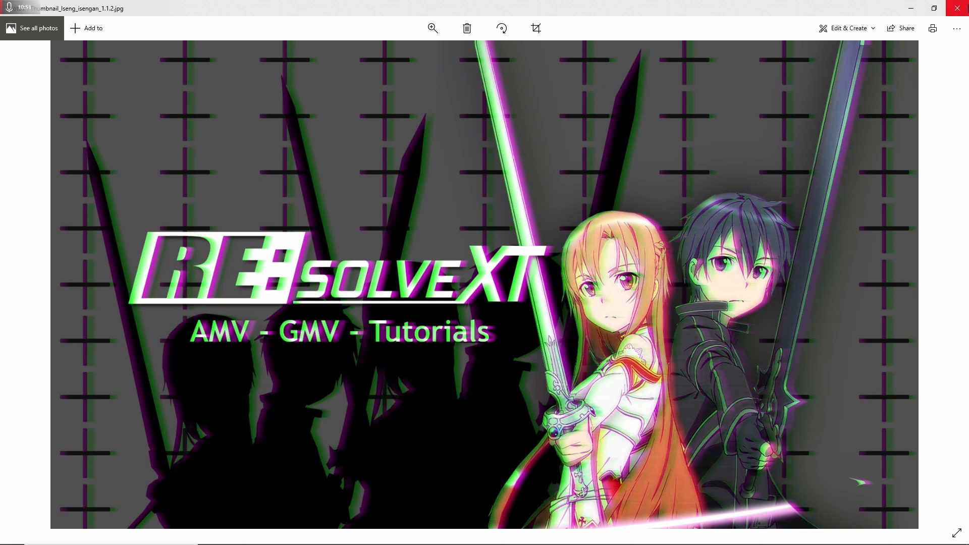
{"action": "left_click", "coordinate": [957, 8]}
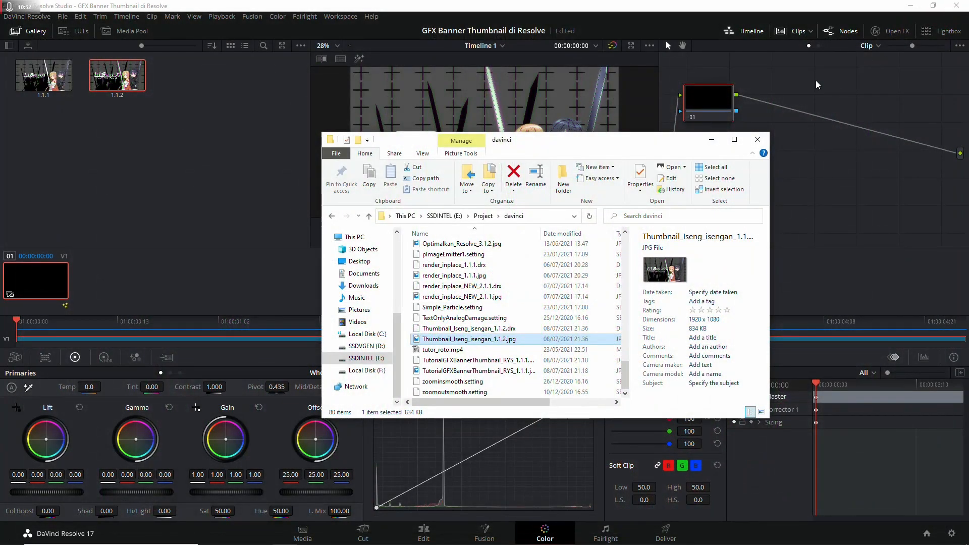
{"action": "left_click", "coordinate": [712, 138]}
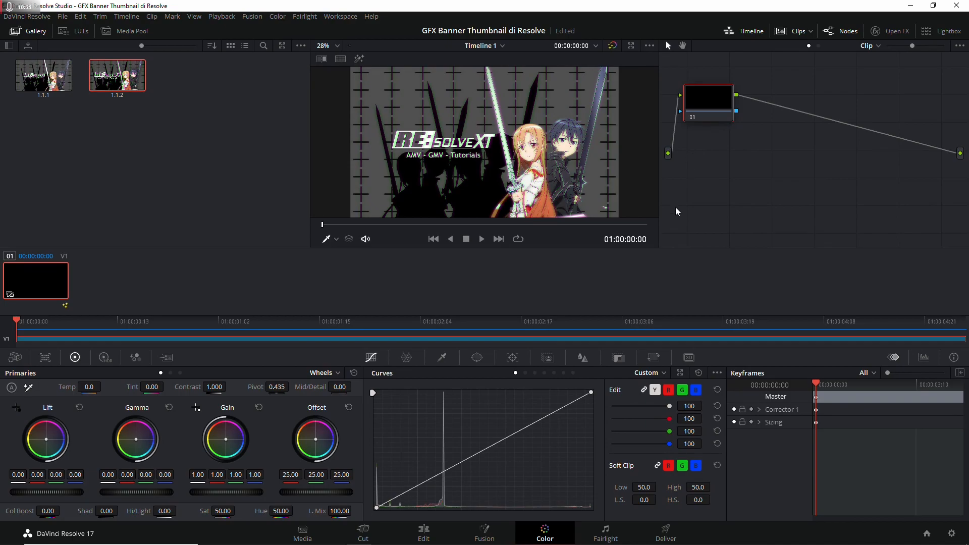
Return to the banner's Fusion composition and save the project
{"action": "left_click", "coordinate": [492, 536]}
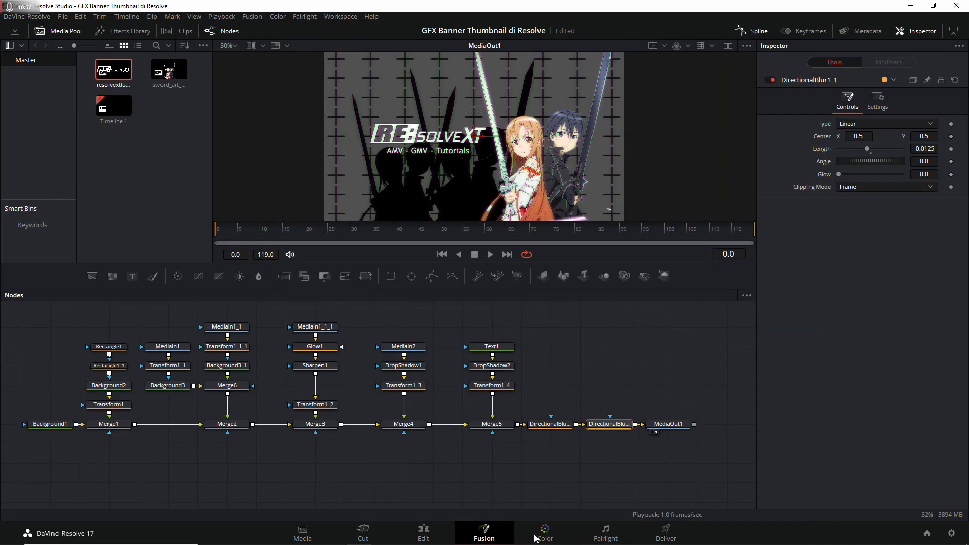
{"action": "left_click", "coordinate": [538, 538]}
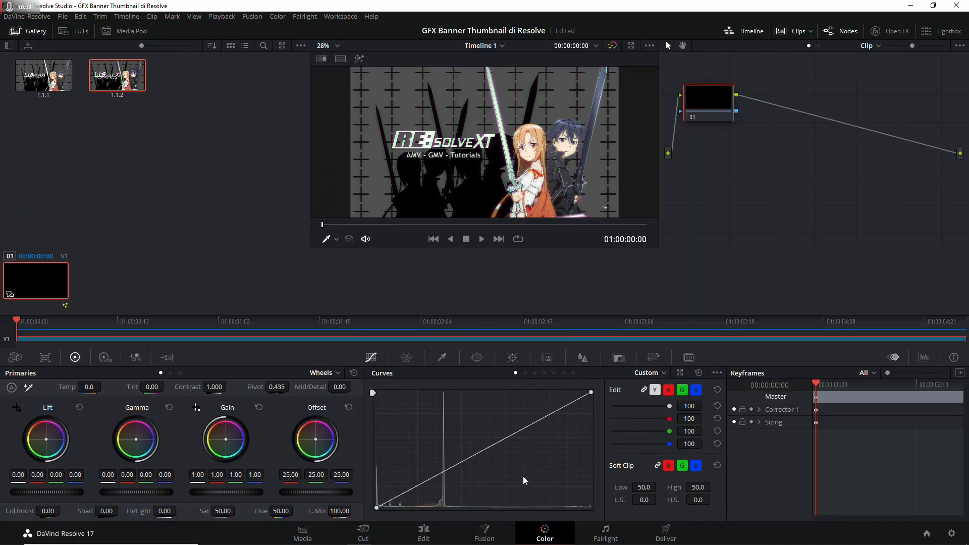
{"action": "left_click", "coordinate": [493, 530]}
{"action": "scroll", "coordinate": [608, 371], "scroll_direction": "up", "scroll_amount": 1}
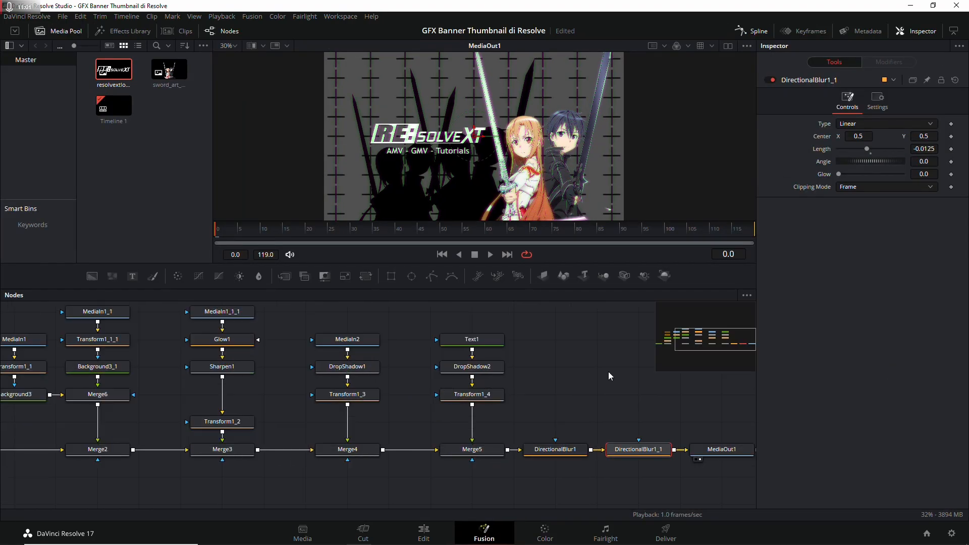
{"action": "left_click_drag", "start_coordinate": [588, 372], "coordinate": [598, 395]}
{"action": "scroll", "coordinate": [628, 380], "scroll_direction": "down", "scroll_amount": 1}
{"action": "key", "text": "ctrl+s"}
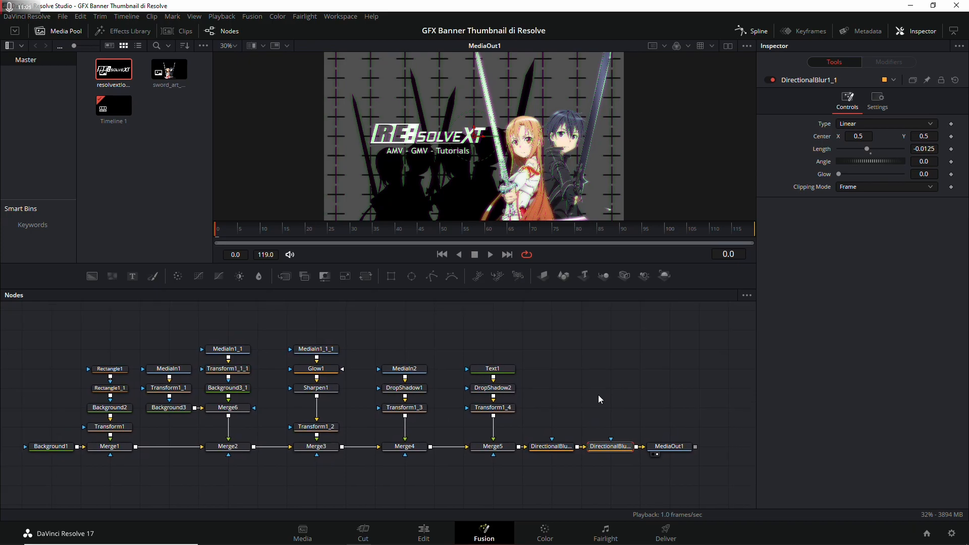
{"action": "left_click_drag", "start_coordinate": [598, 395], "coordinate": [610, 396]}
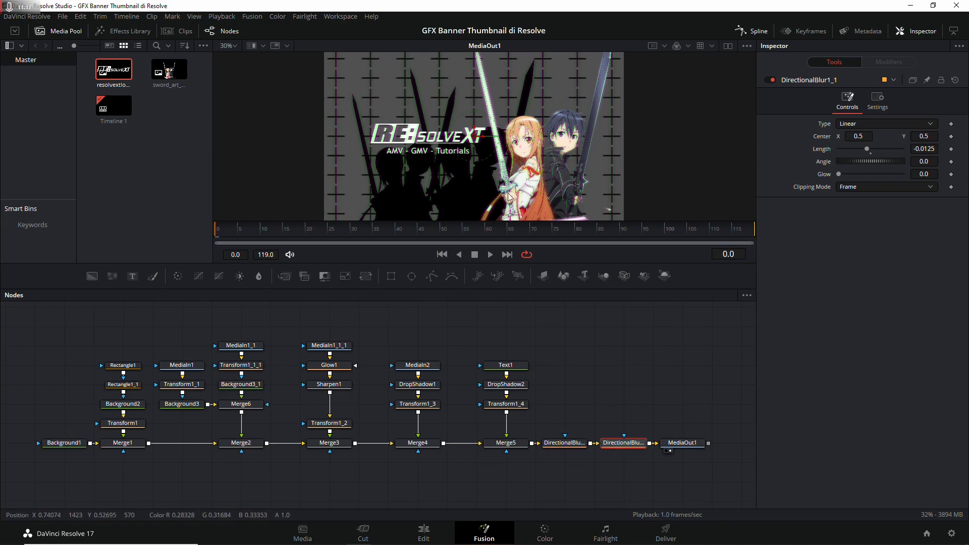
{"action": "left_click", "coordinate": [609, 413]}
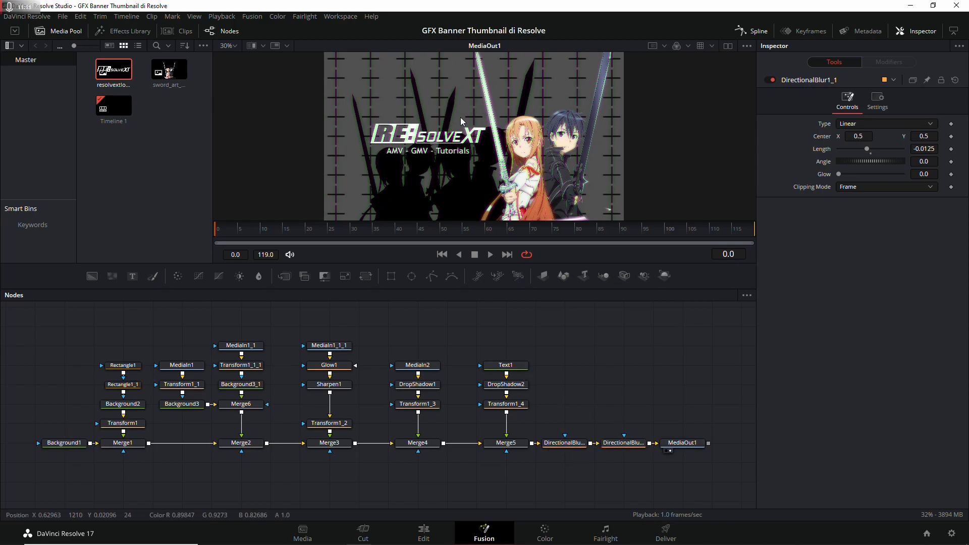
{"action": "left_click", "coordinate": [417, 365]}
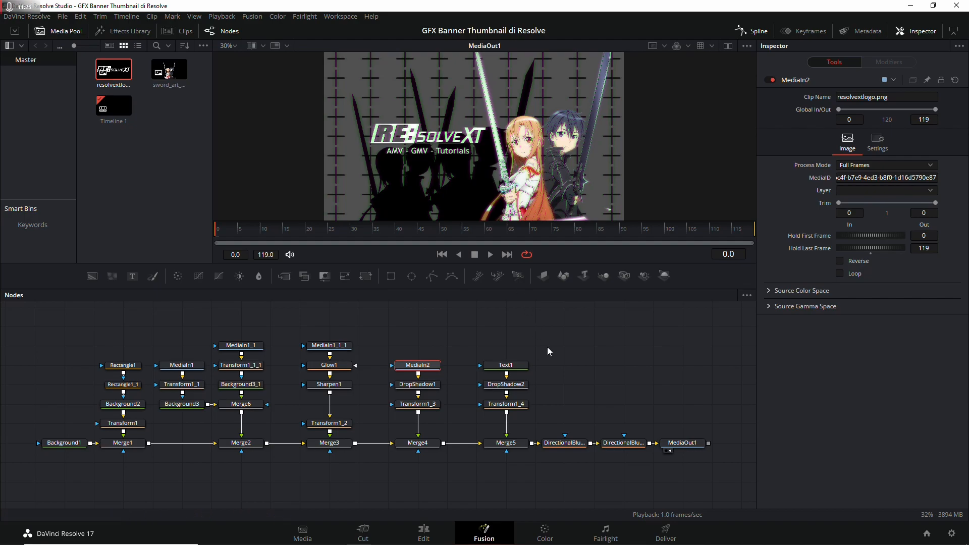
{"action": "left_click", "coordinate": [598, 361]}
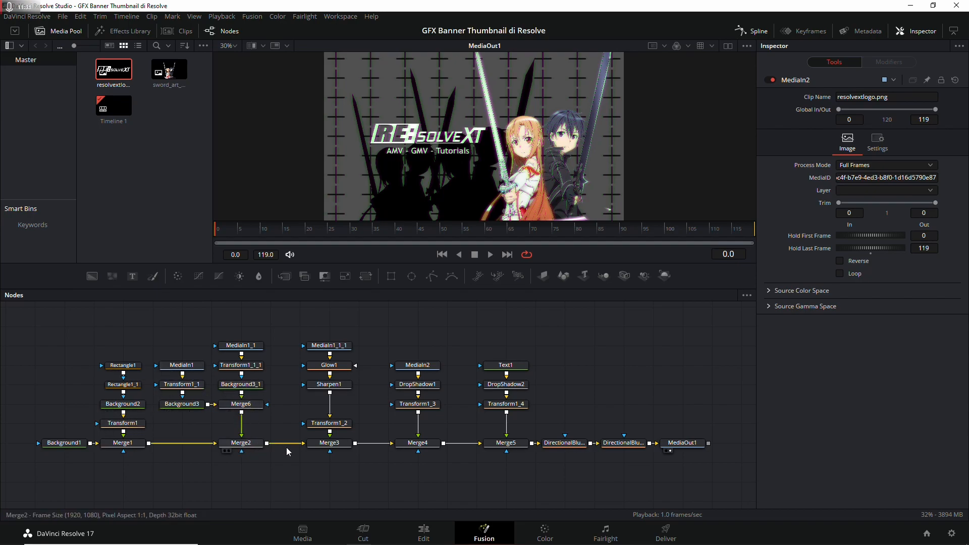
{"action": "left_click_drag", "start_coordinate": [625, 393], "coordinate": [609, 394]}
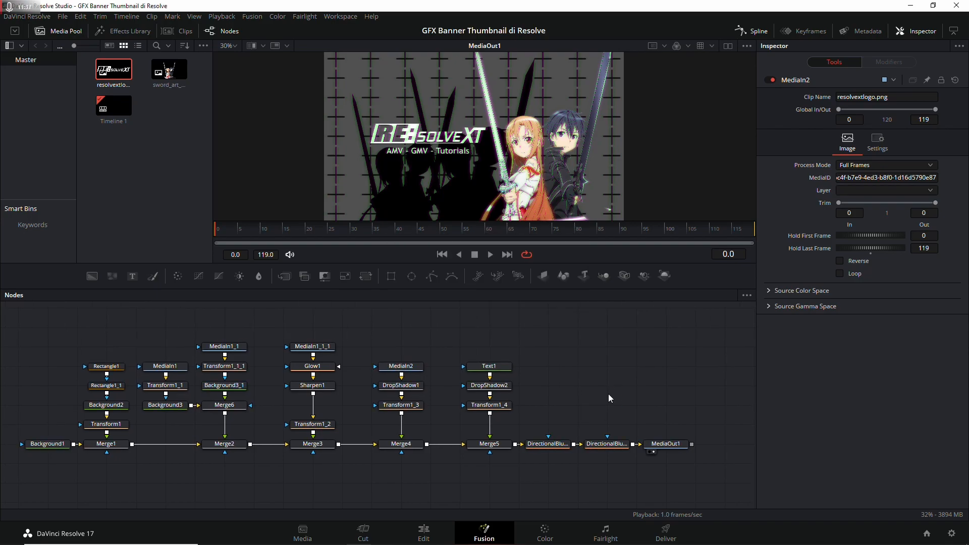
{"action": "left_click_drag", "start_coordinate": [608, 394], "coordinate": [599, 370]}
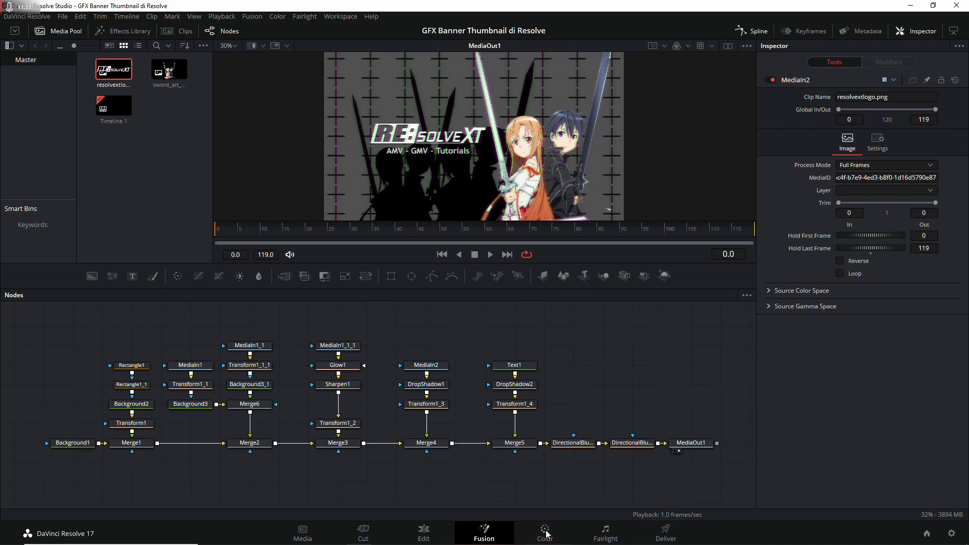
Look over the Deliver page, and on the Color page review the viewer's Grab Still and the gallery still's Export options
{"action": "left_click", "coordinate": [664, 537]}
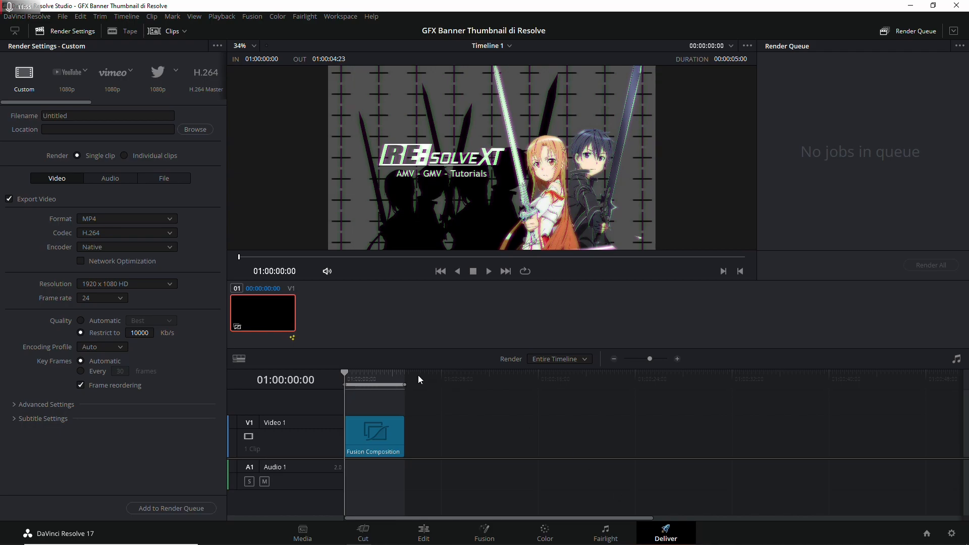
{"action": "left_click", "coordinate": [544, 536]}
{"action": "right_click", "coordinate": [524, 134]}
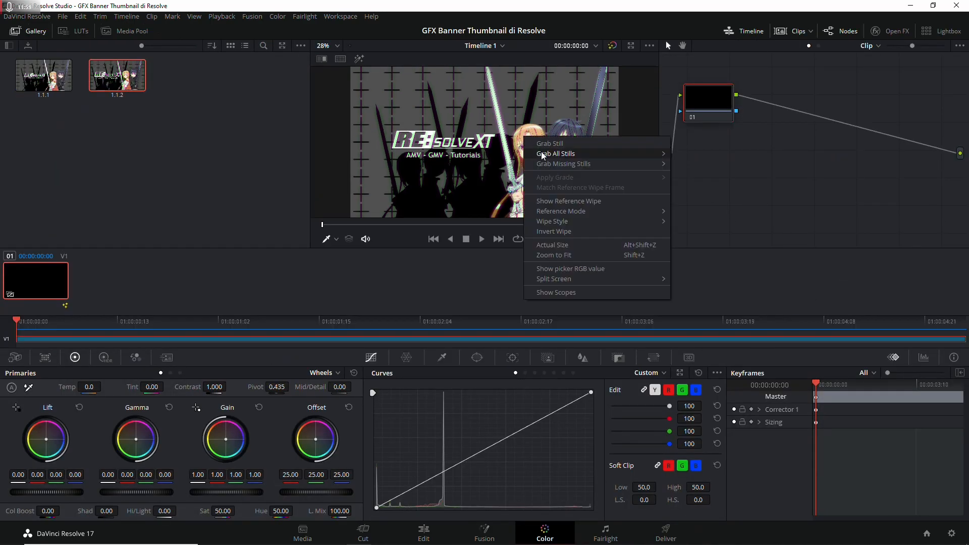
{"action": "left_click", "coordinate": [546, 145]}
{"action": "right_click", "coordinate": [115, 77]}
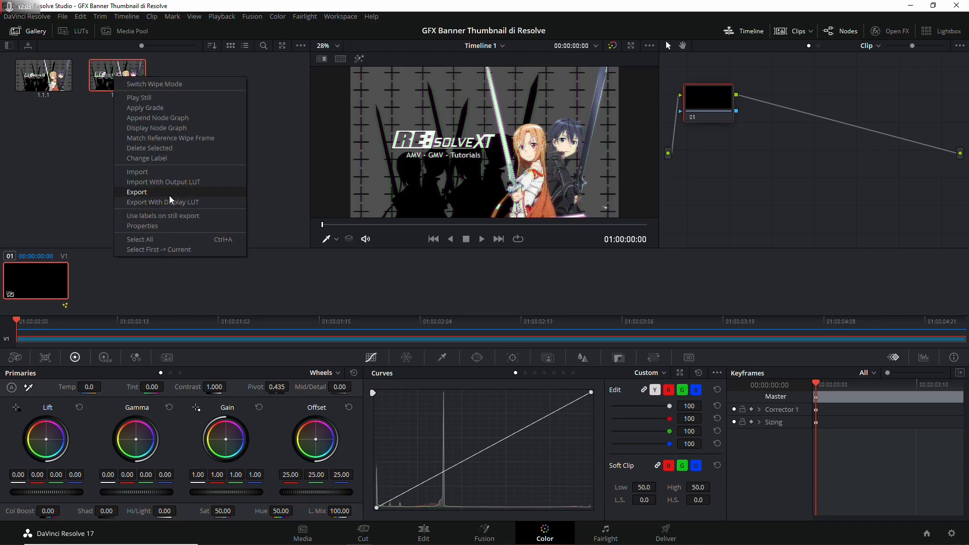
{"action": "left_click", "coordinate": [262, 196]}
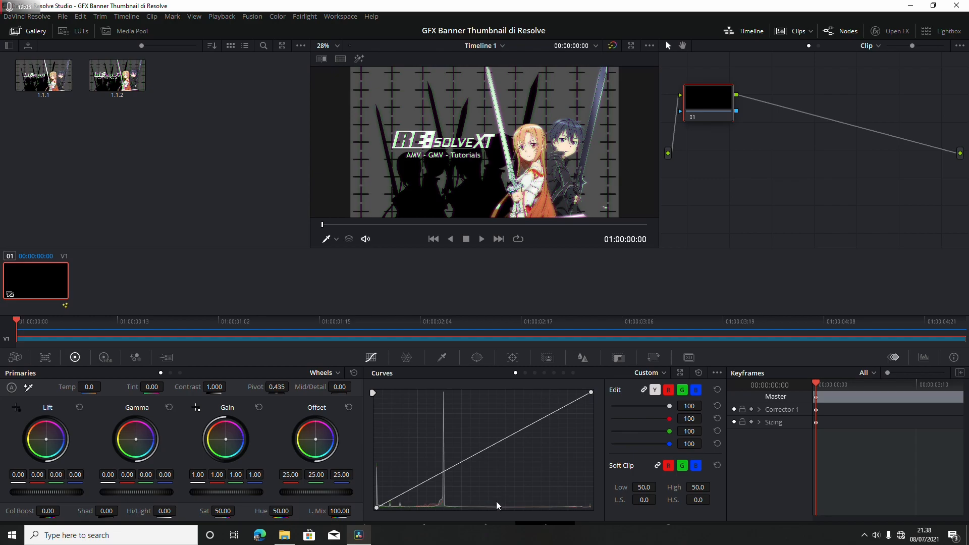
Return to the banner's Fusion composition and review the whole node graph, including the text branch's Transform1_4 node
{"action": "left_click", "coordinate": [490, 531]}
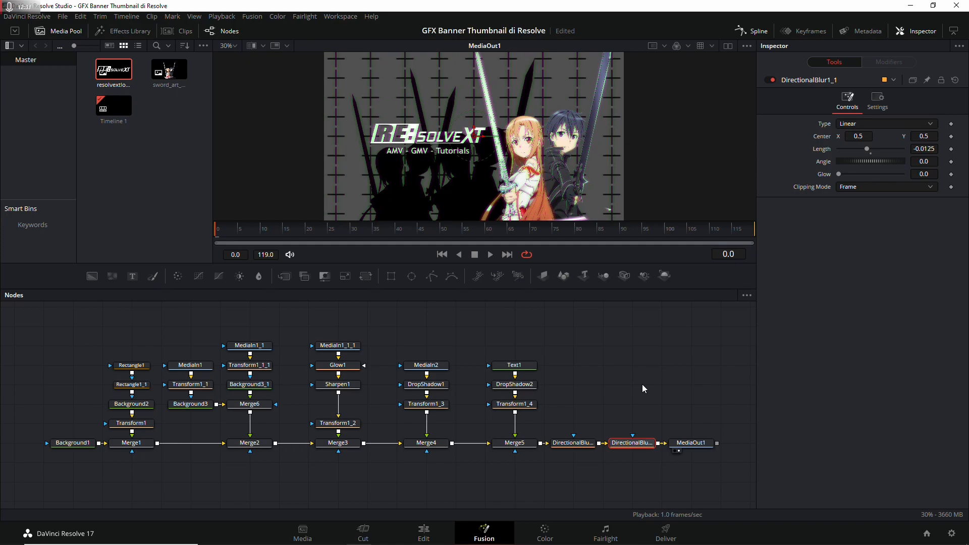
{"action": "left_click_drag", "start_coordinate": [21, 350], "coordinate": [719, 477]}
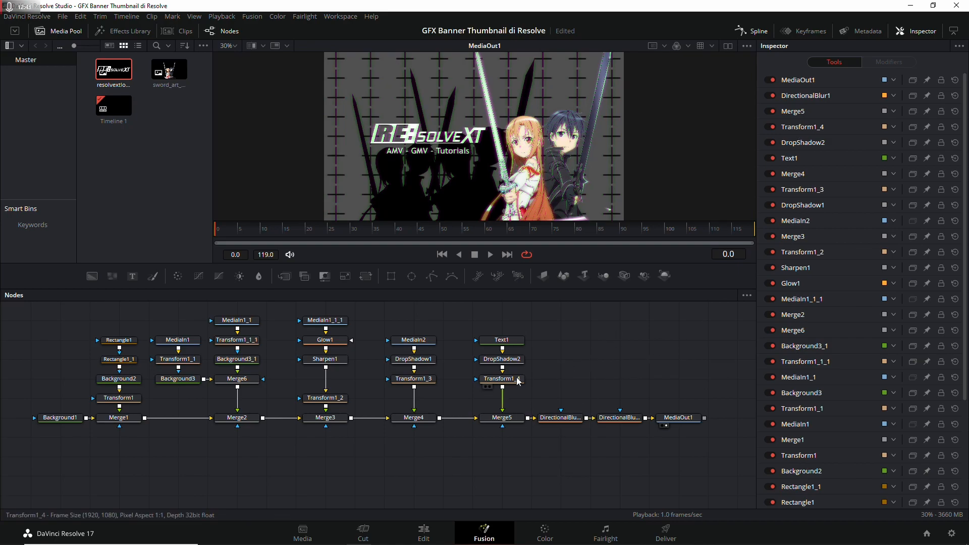
{"action": "left_click", "coordinate": [517, 379]}
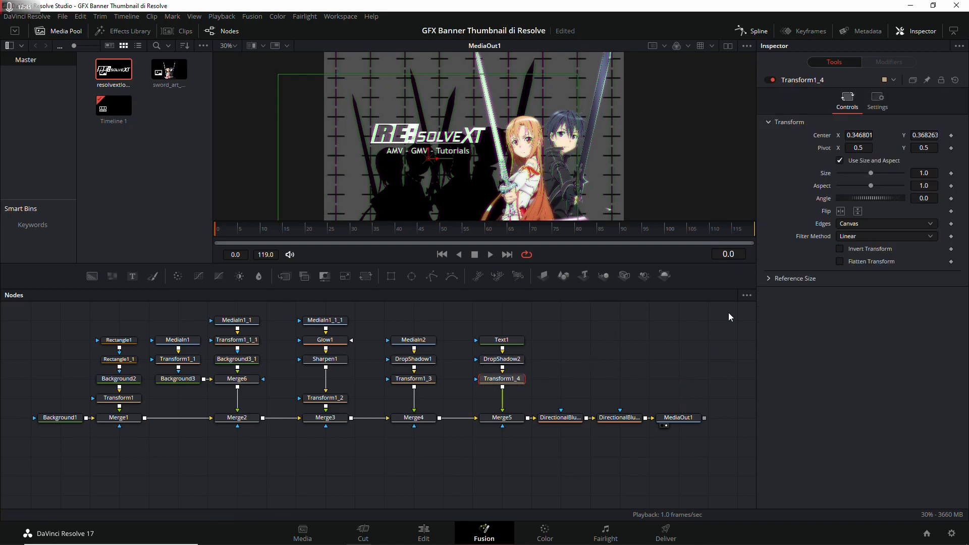
{"action": "left_click_drag", "start_coordinate": [728, 317], "coordinate": [601, 367]}
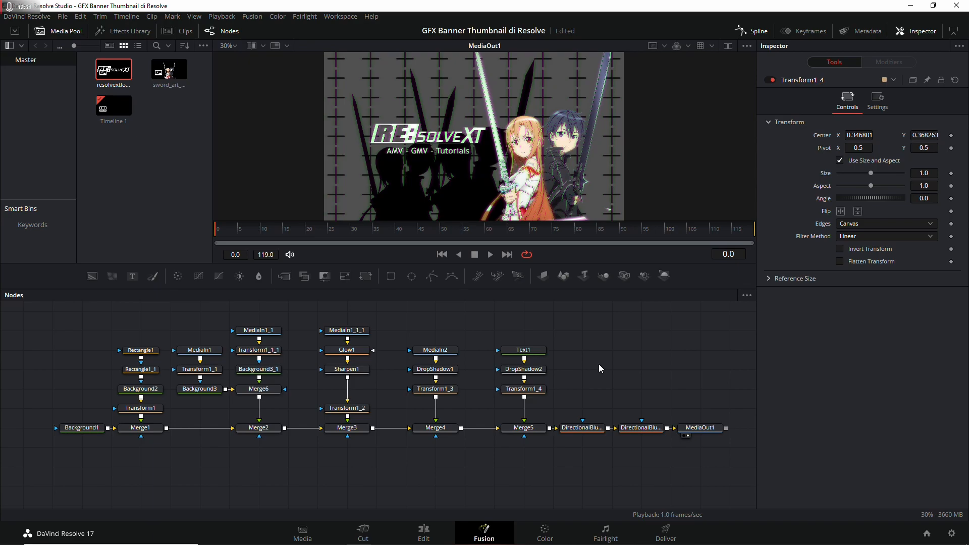